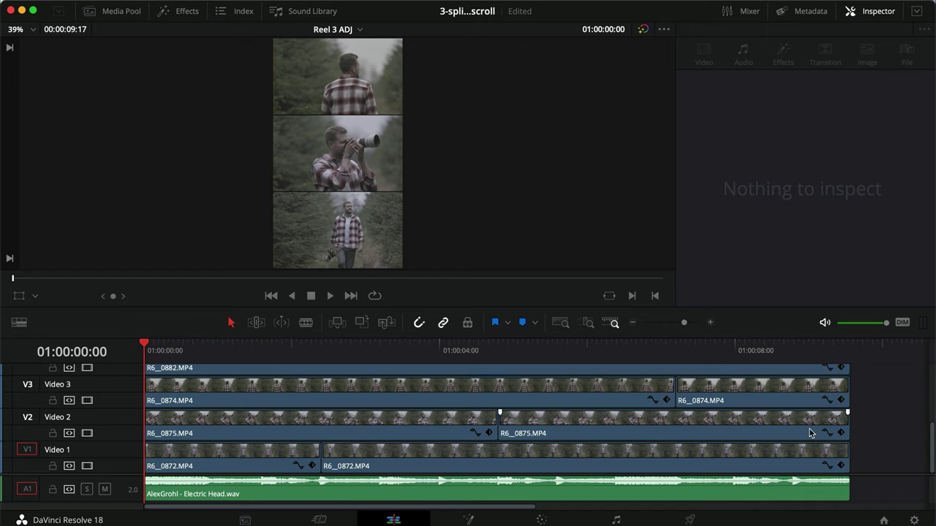
Step: Turn on the V6 and V5 adjustment-clip tracks to preview their grades
left_click(896, 433)
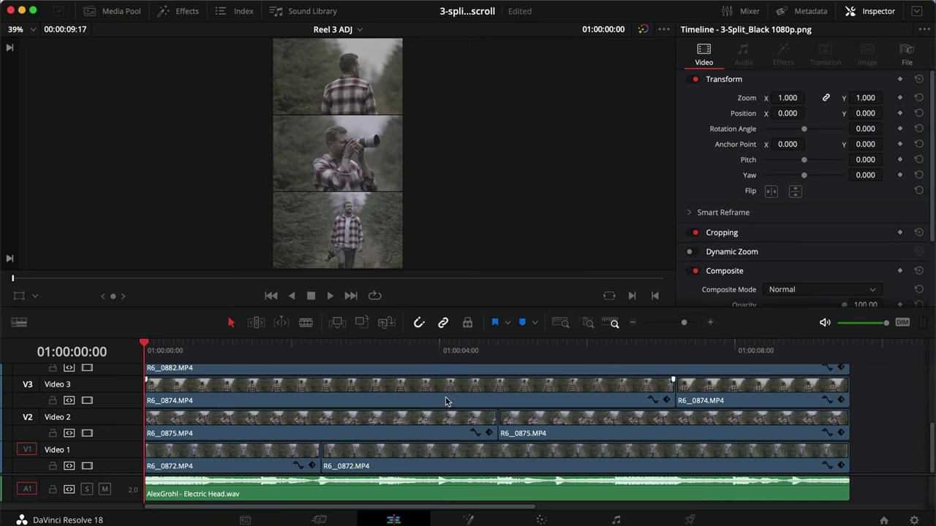
scroll(279, 430, "up", 2)
scroll(279, 430, "up", 2)
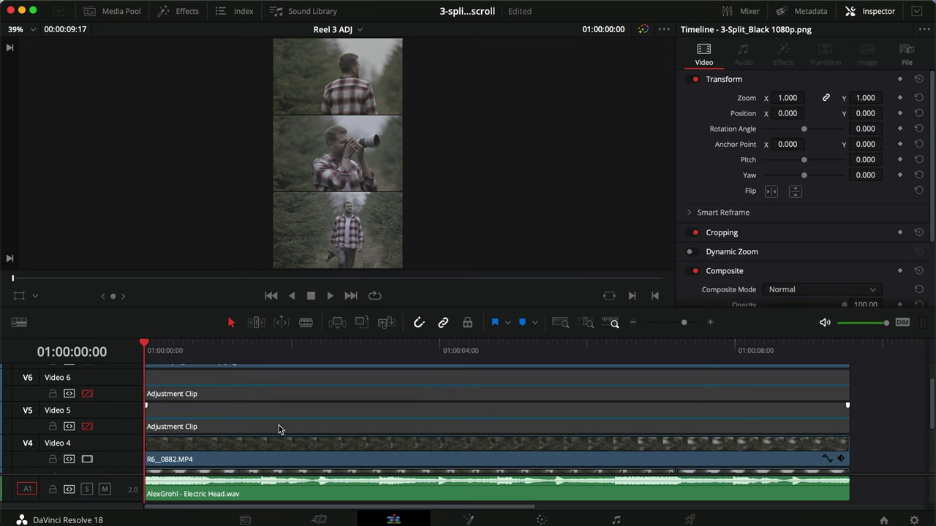
left_click(87, 393)
left_click(88, 427)
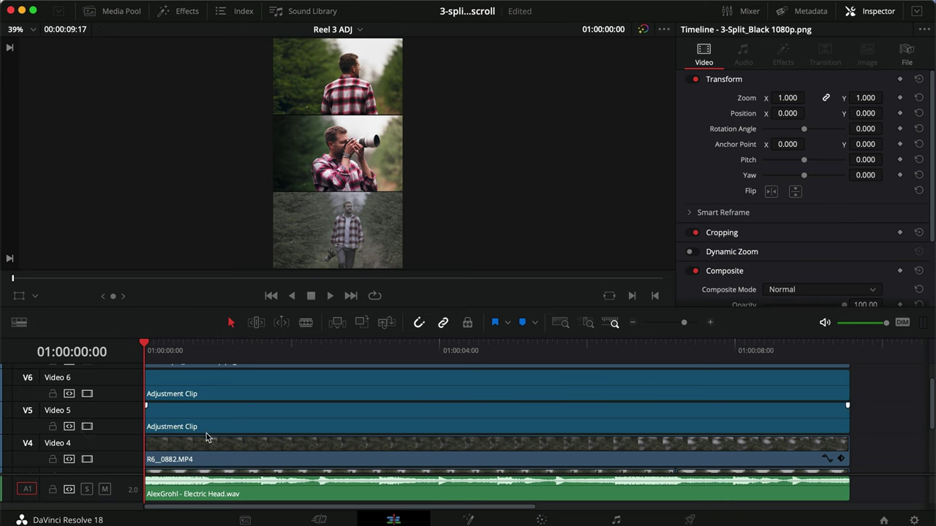
scroll(207, 437, "down", 3)
Step: Mute audio track A1, play the split preview, and return to the timeline start
left_click(105, 489)
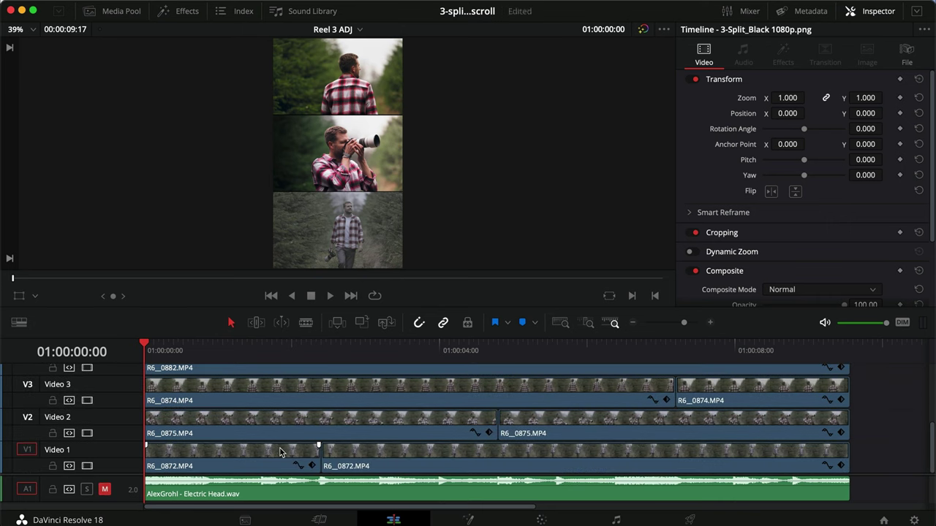
key("space")
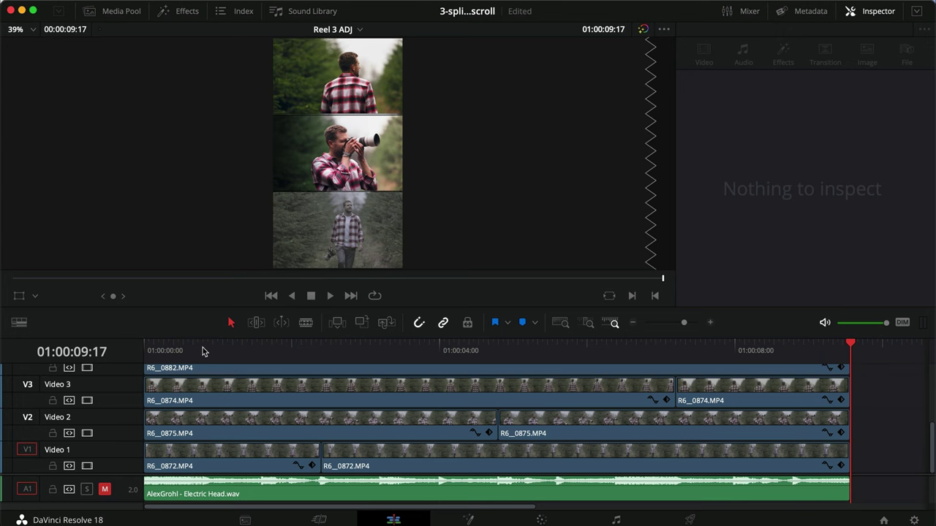
left_click_drag(203, 351, 99, 351)
Step: Turn the V6 and V5 adjustment-clip tracks off again
scroll(209, 406, "up", 5)
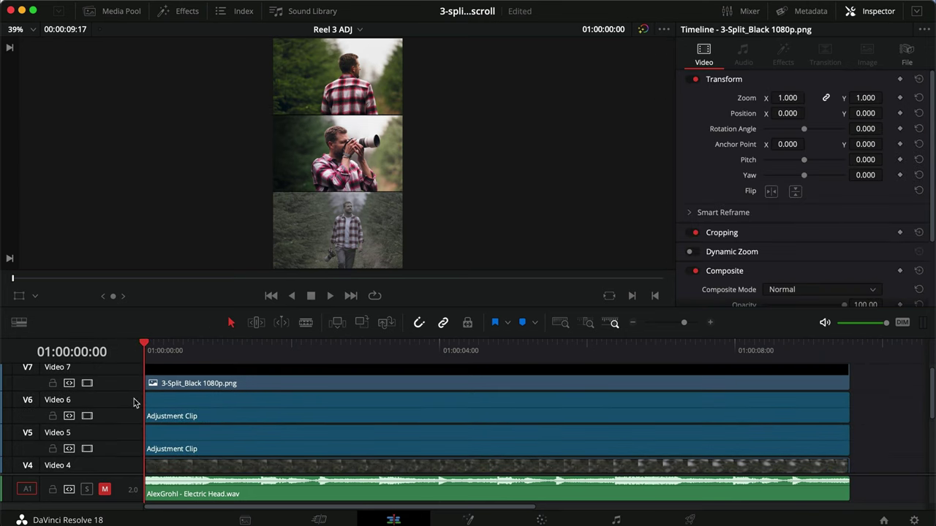
left_click(87, 416)
left_click(87, 448)
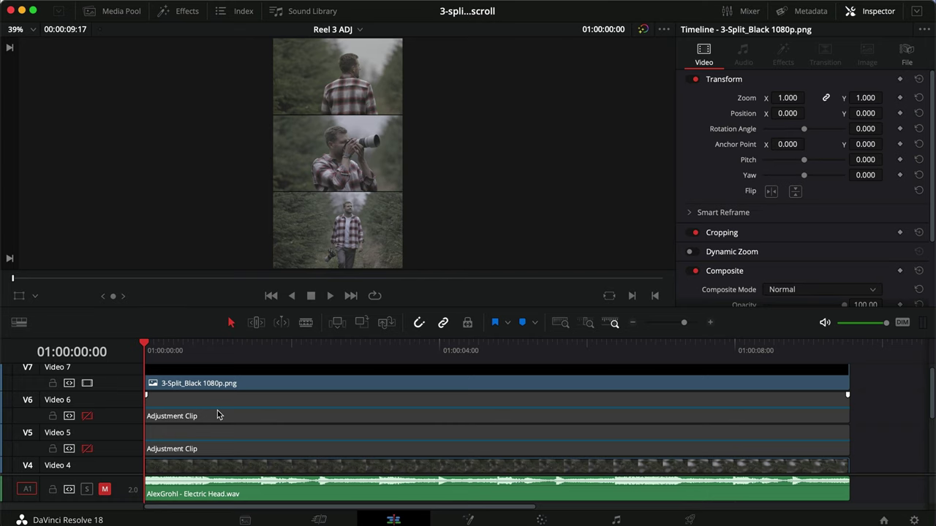
Step: Drop an Adjustment Clip from the Effects library onto V6, delete it, and go to the Color page
left_click(183, 10)
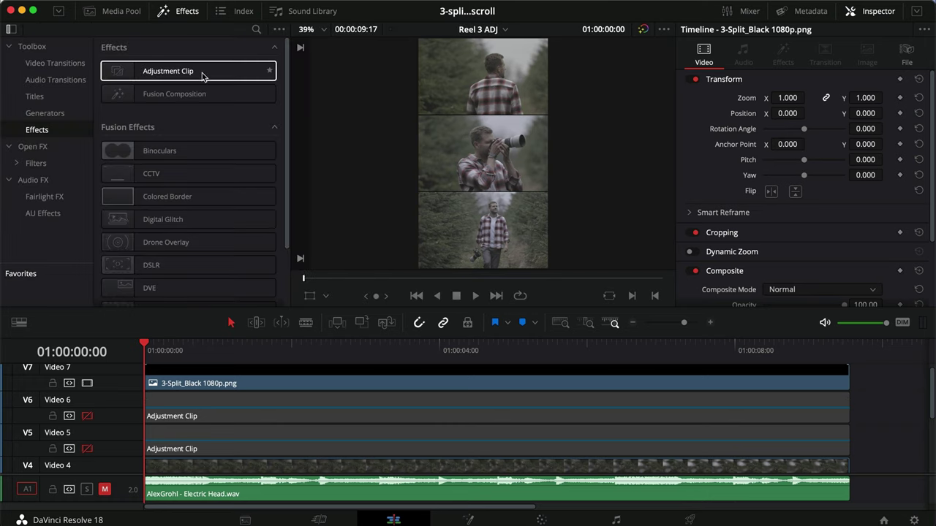
left_click_drag(193, 71, 895, 424)
scroll(781, 388, "right", 5)
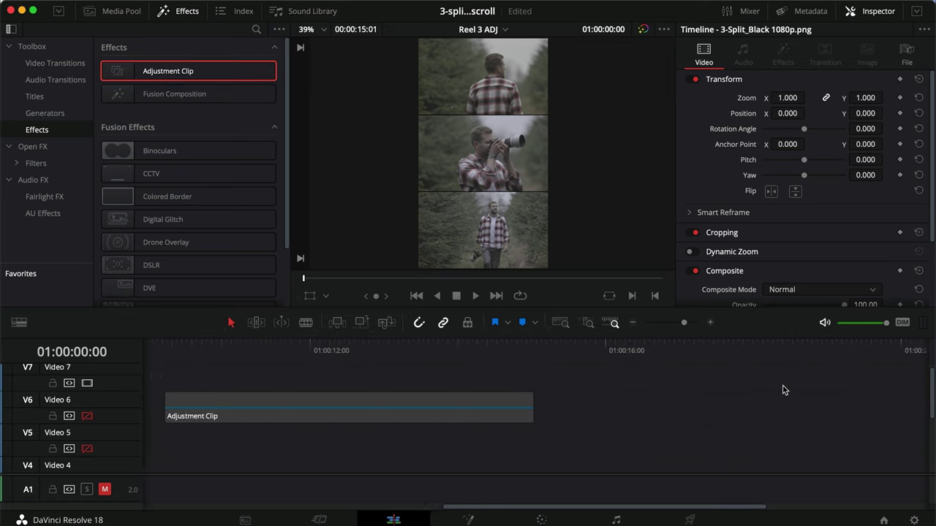
left_click(500, 409)
key("BackSpace")
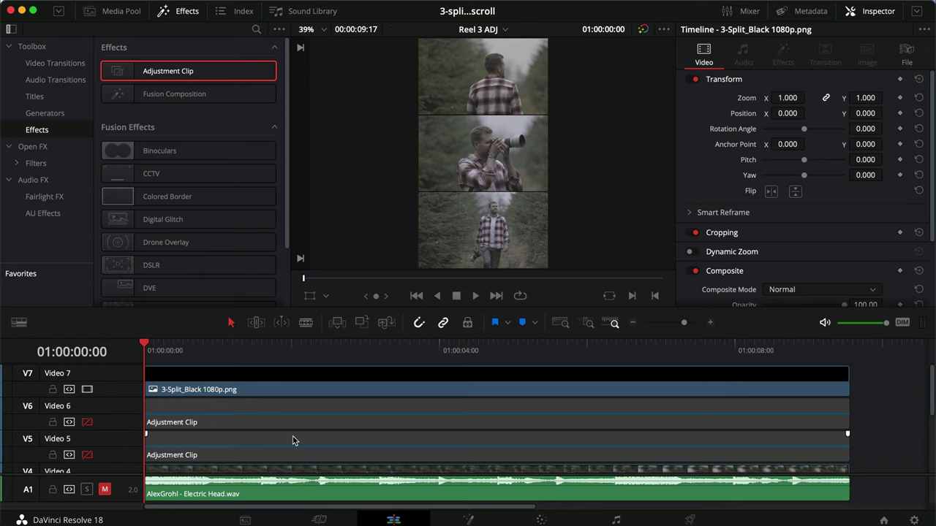
scroll(293, 440, "down", 2)
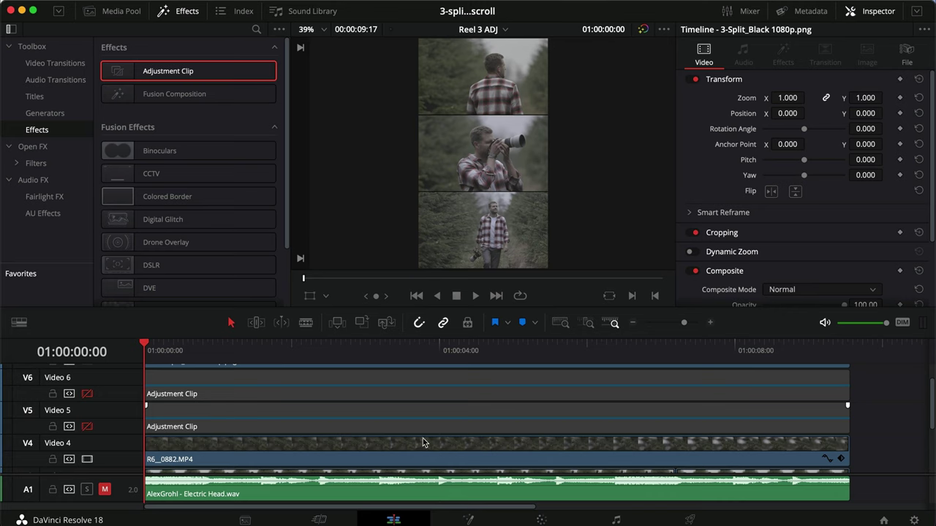
left_click(542, 520)
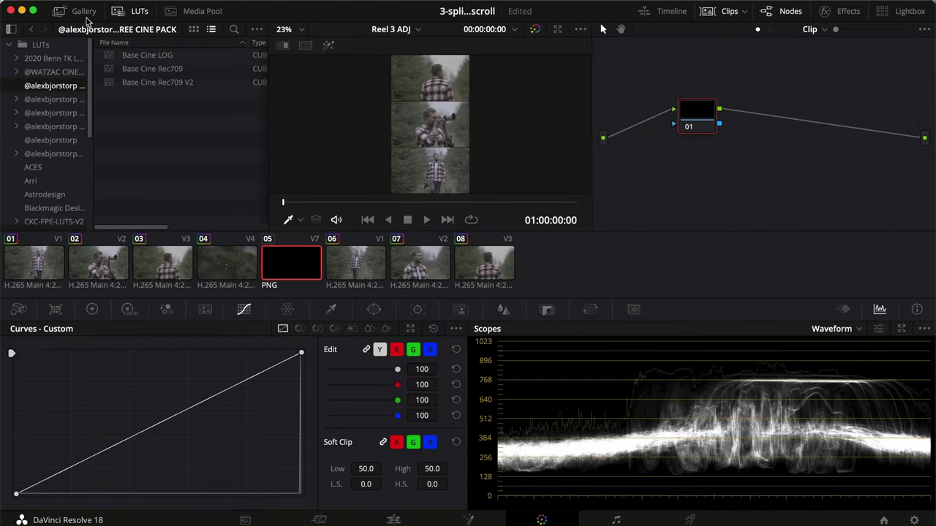
Step: Close the LUT browser and enable tracks V5 and V6 in the Timeline panel
left_click(128, 11)
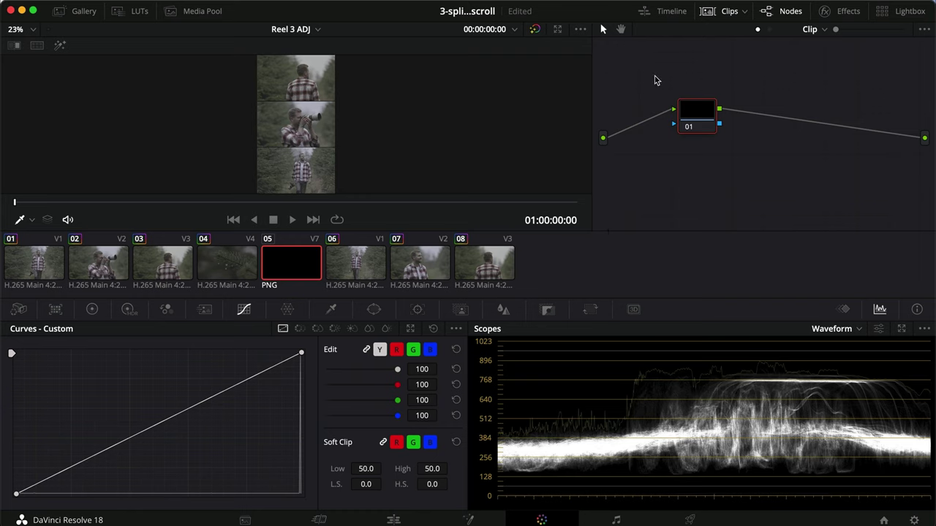
left_click(666, 13)
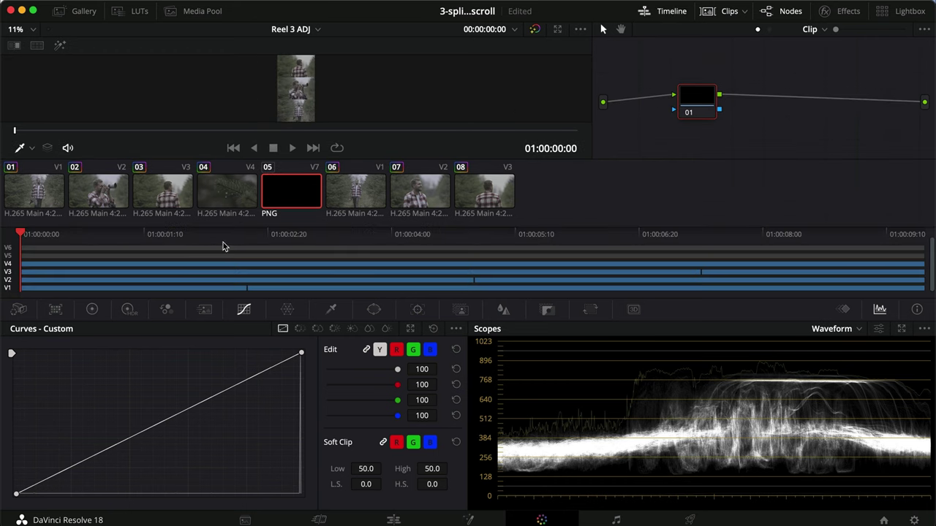
left_click(13, 256)
left_click(7, 249)
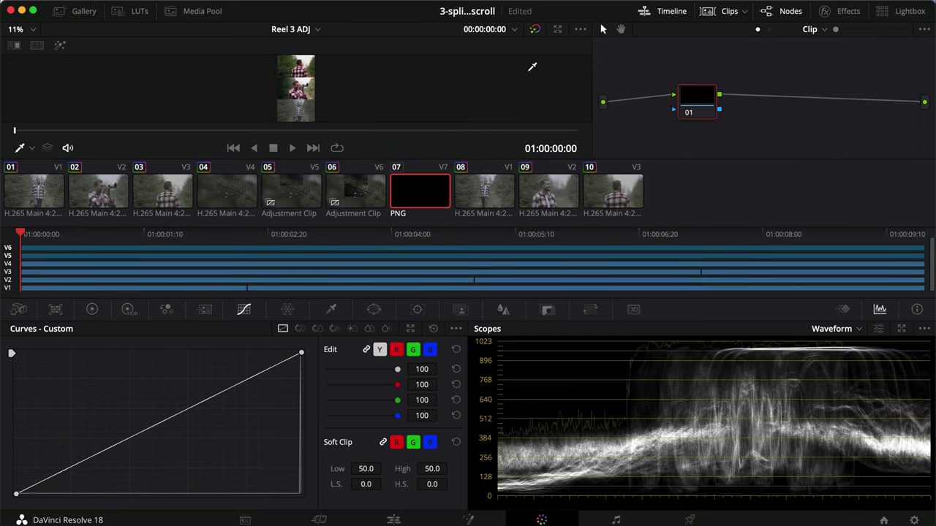
left_click(662, 12)
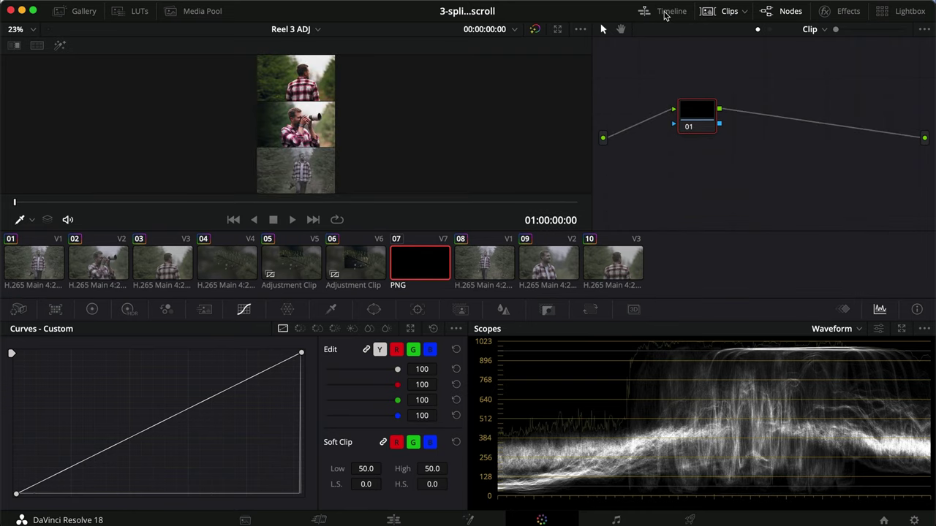
Step: Review the node trees of clip 03, clip 04 and the first adjustment clip
left_click(147, 280)
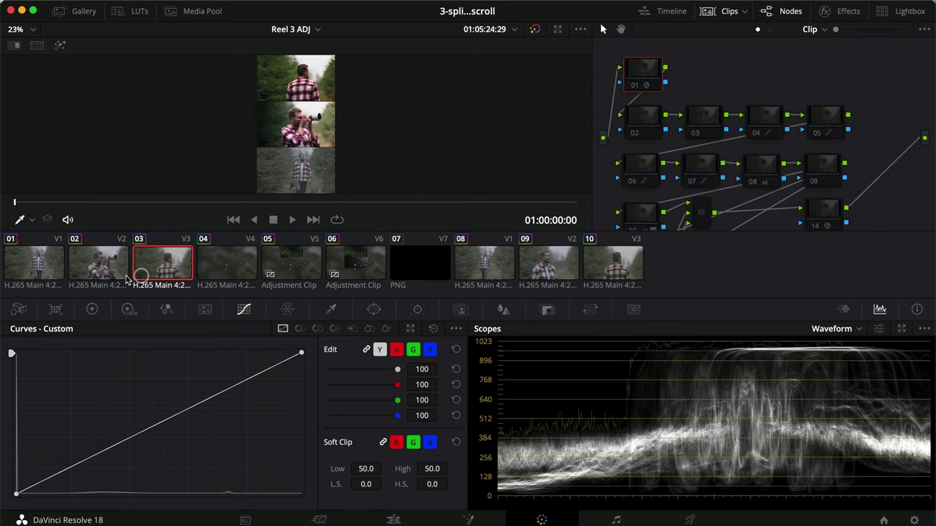
scroll(822, 176, "down", 3)
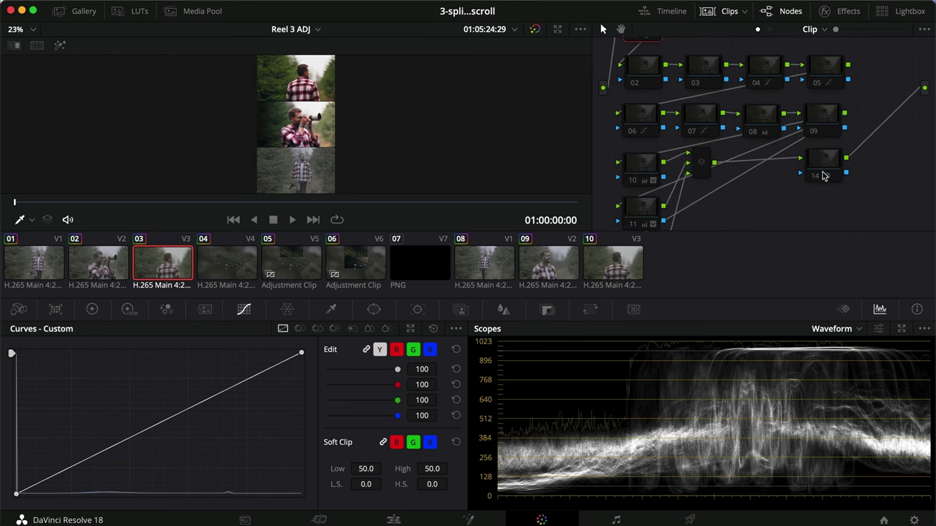
scroll(714, 144, "up", 2)
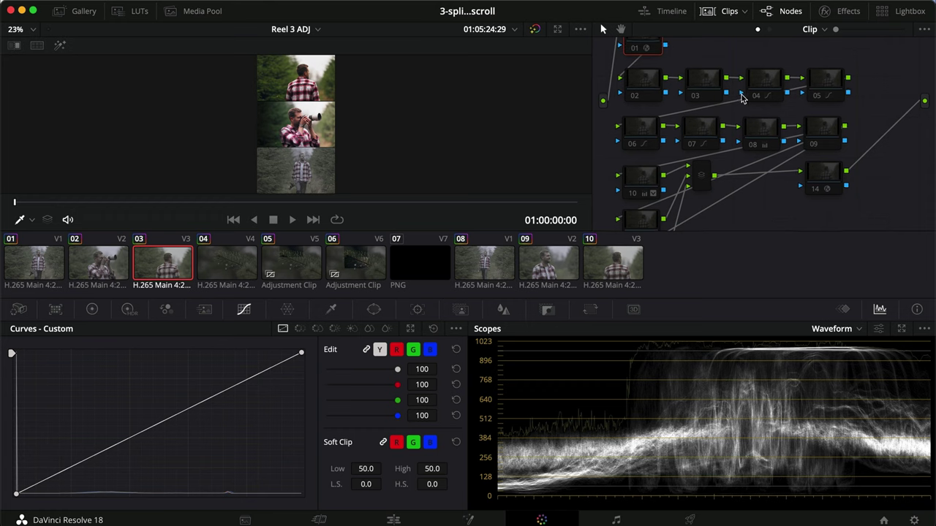
scroll(738, 96, "up", 2)
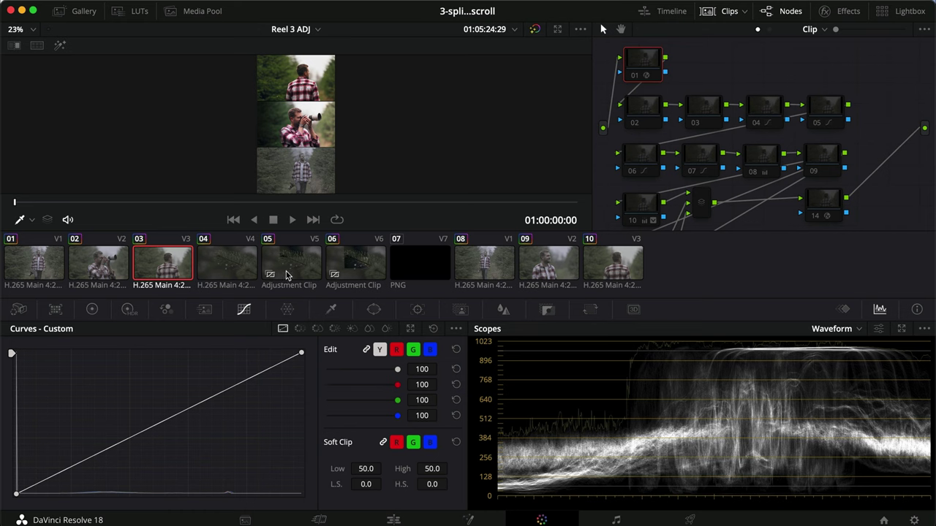
left_click(228, 278)
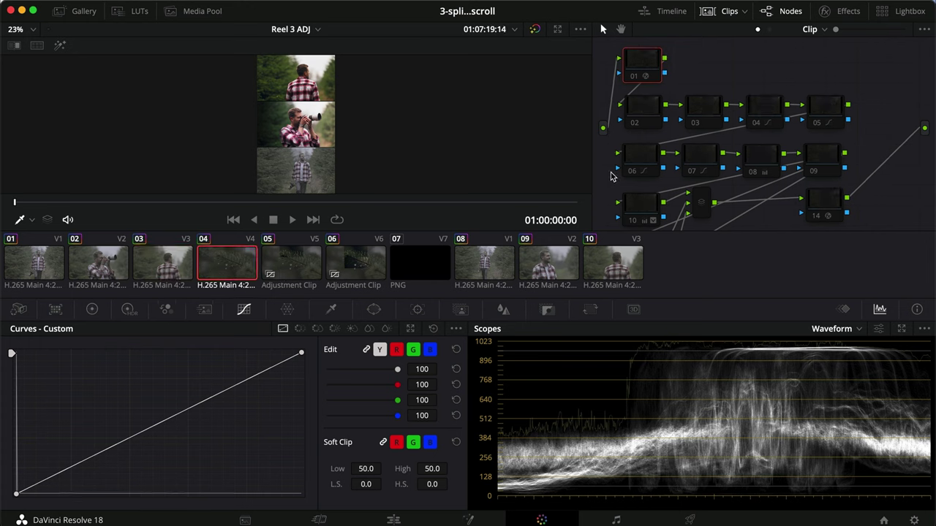
left_click(307, 272)
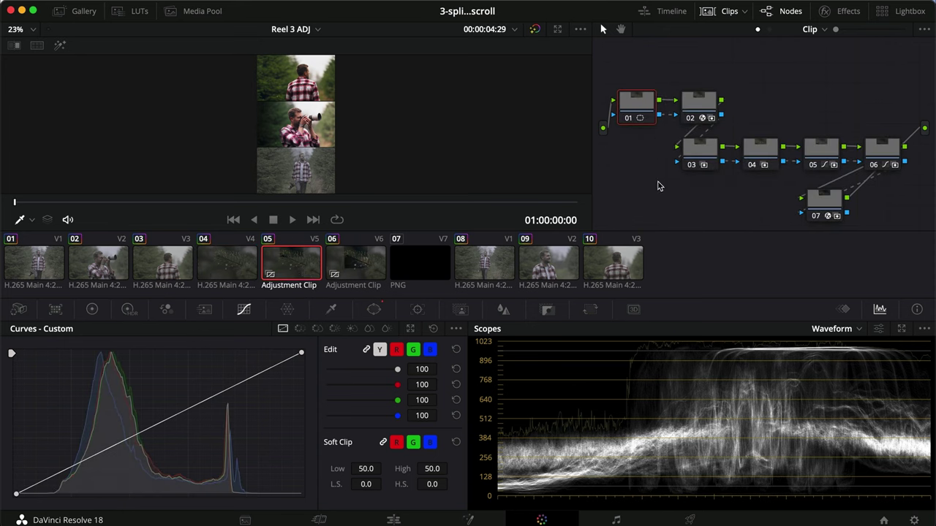
Step: Compare both adjustment clips' grades and inspect clip 04's nodes 02, 04 and 05
scroll(657, 186, "down", 1)
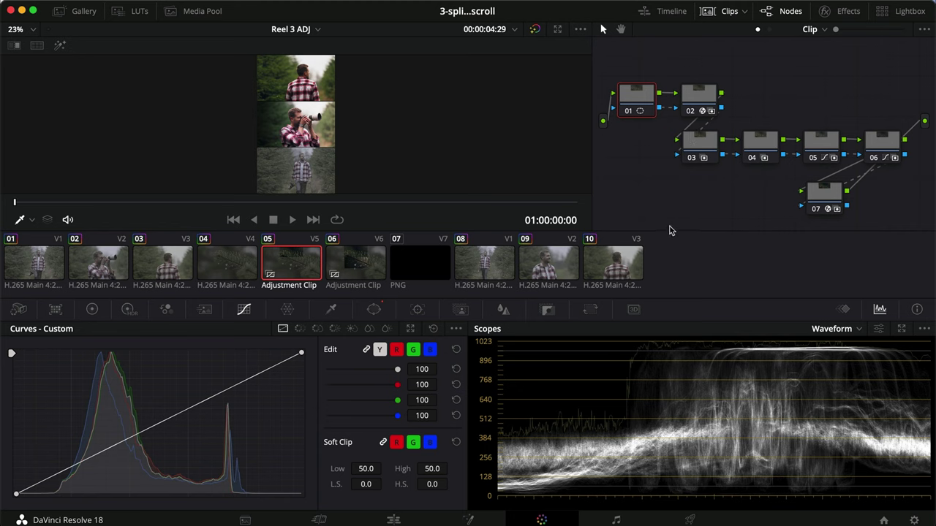
left_click(357, 271)
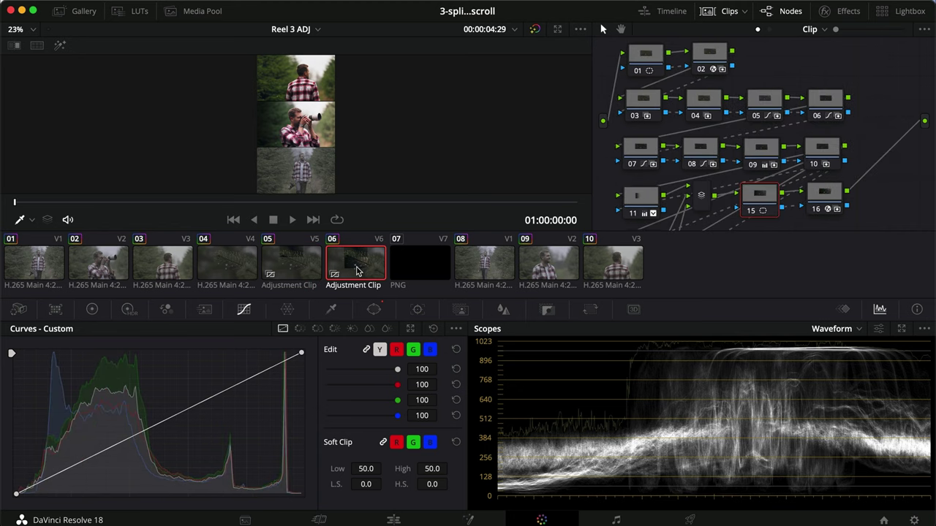
scroll(873, 222, "down", 4)
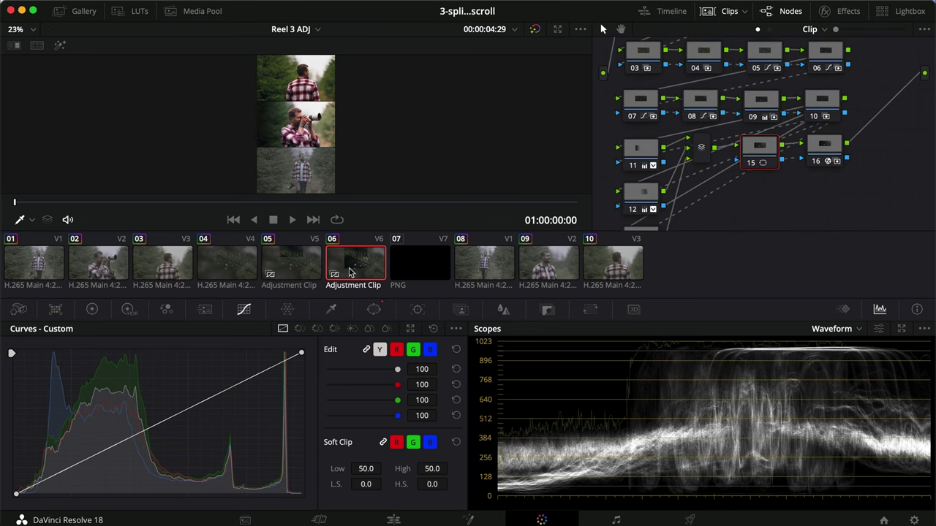
left_click(296, 262)
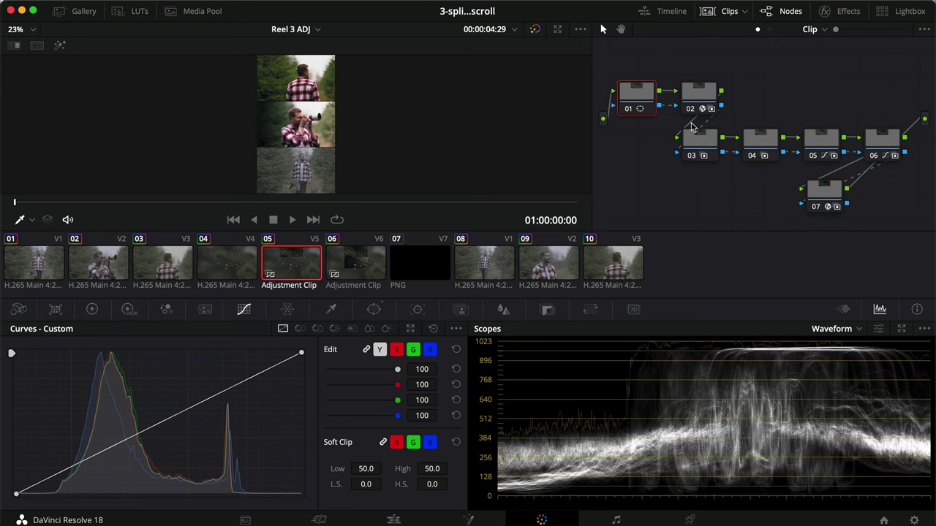
left_click(245, 264)
left_click(640, 106)
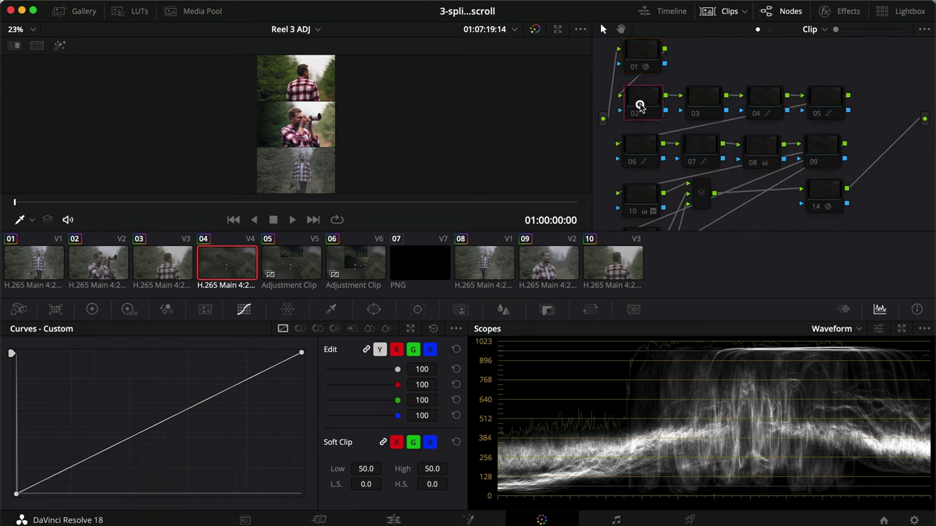
left_click(821, 104)
left_click(769, 106)
left_click(822, 105)
left_click(766, 107)
Step: Inspect the first adjustment clip's nodes 05, 06 and 02, toggling node 07 off and on
left_click(315, 264)
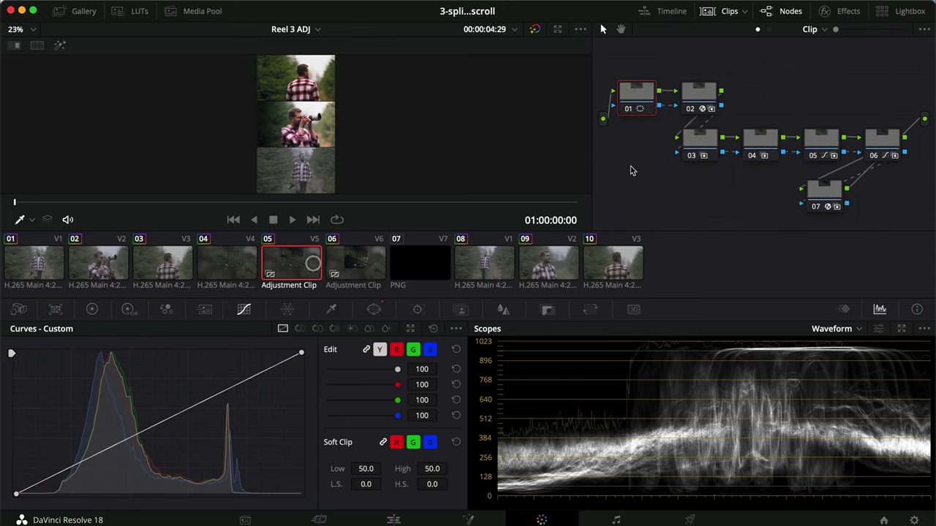
left_click(823, 145)
left_click(881, 140)
left_click(694, 96)
left_click(823, 188)
key("super+d")
key("super+d")
left_click(699, 93)
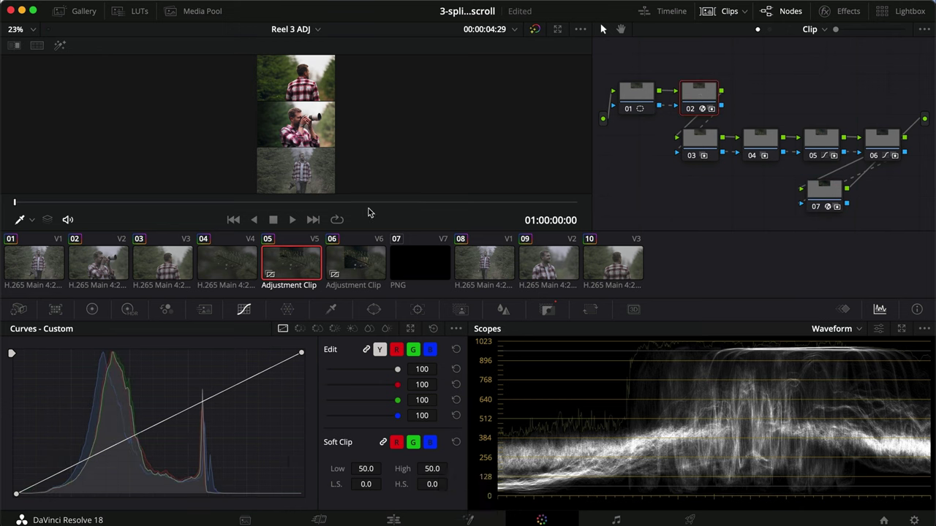
Step: Inspect clip 04's nodes 01, 04, 05 and 14
left_click(228, 262)
left_click(637, 49)
left_click(760, 101)
left_click(813, 101)
left_click(826, 191)
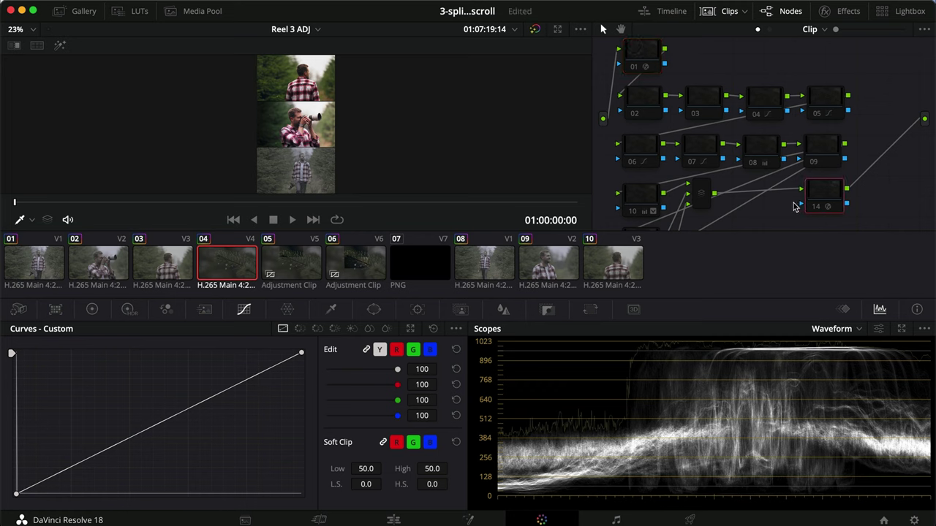
Step: Show the rectangle window on node 01 of Adjustment Clip 05 in the Window palette
left_click(281, 276)
left_click(642, 95)
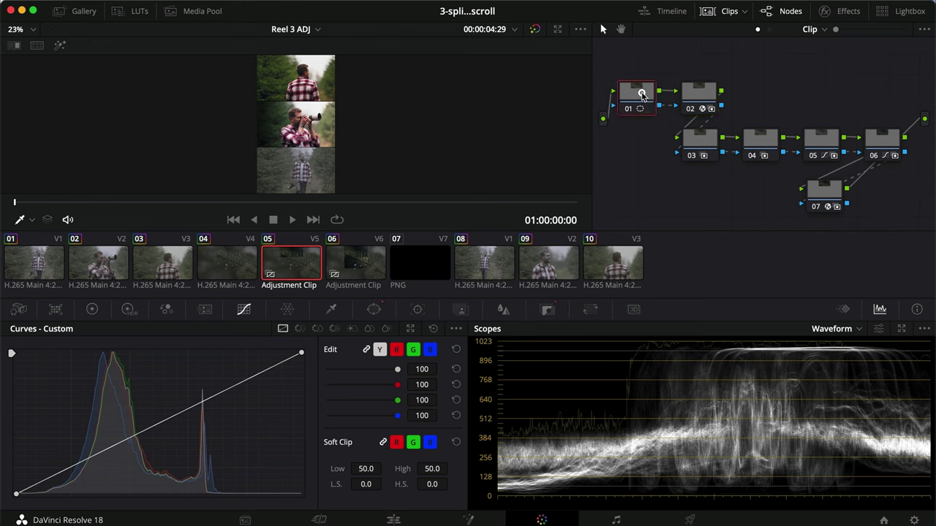
left_click(374, 309)
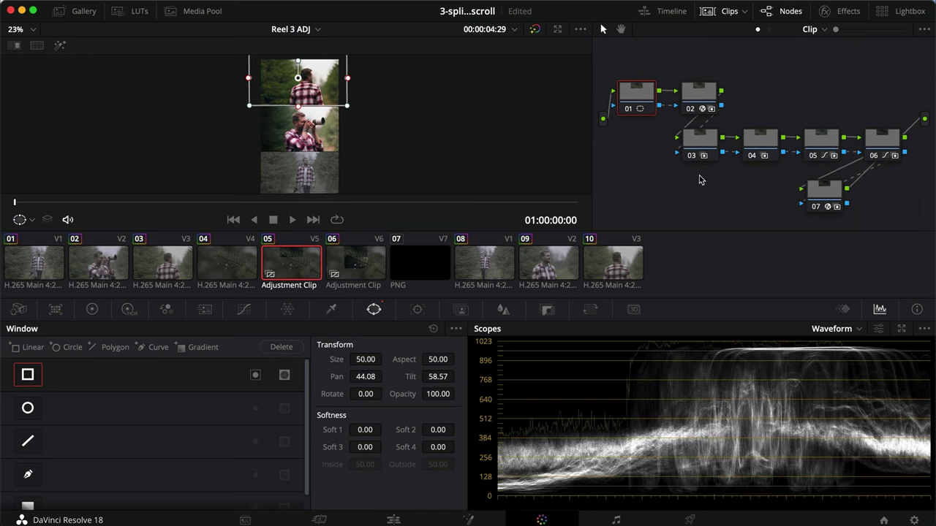
Step: Copy clip 04's grade and remove the extra adjustment clip 06
left_click(224, 276)
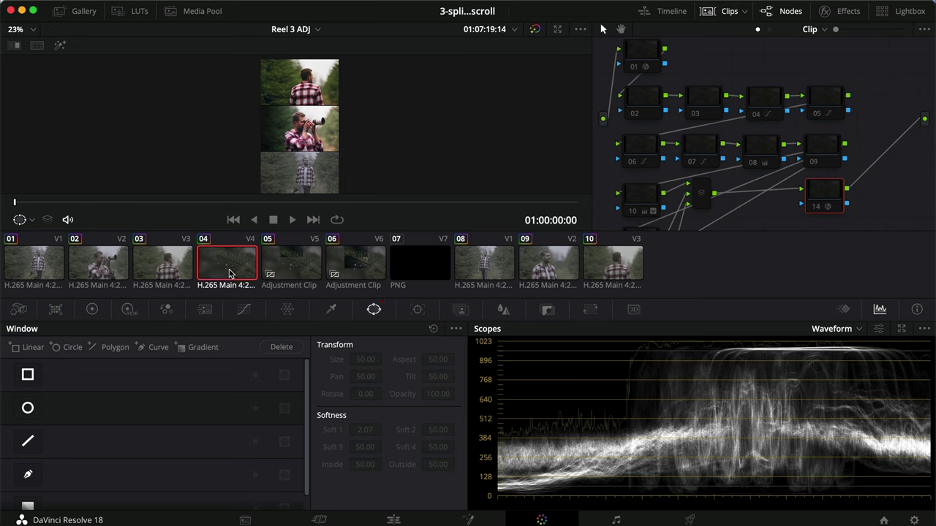
key("super+c")
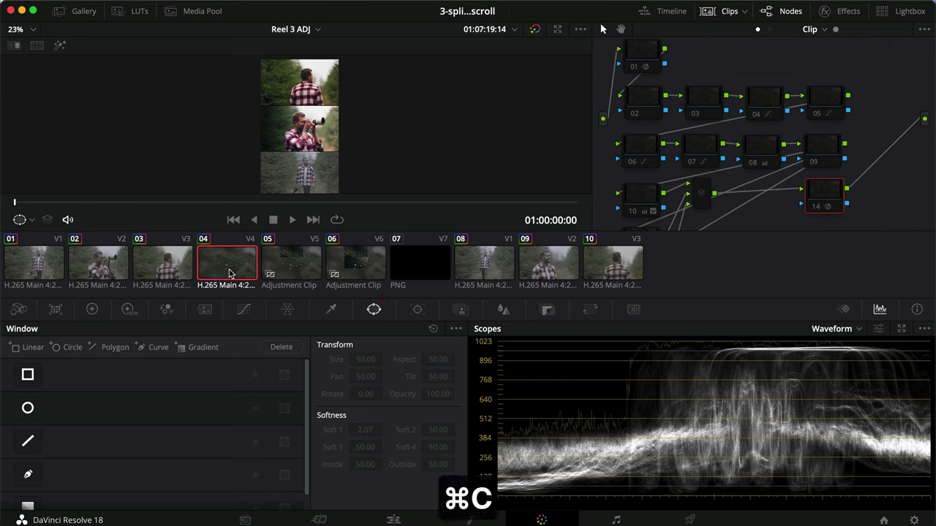
left_click(289, 270)
left_click(353, 259)
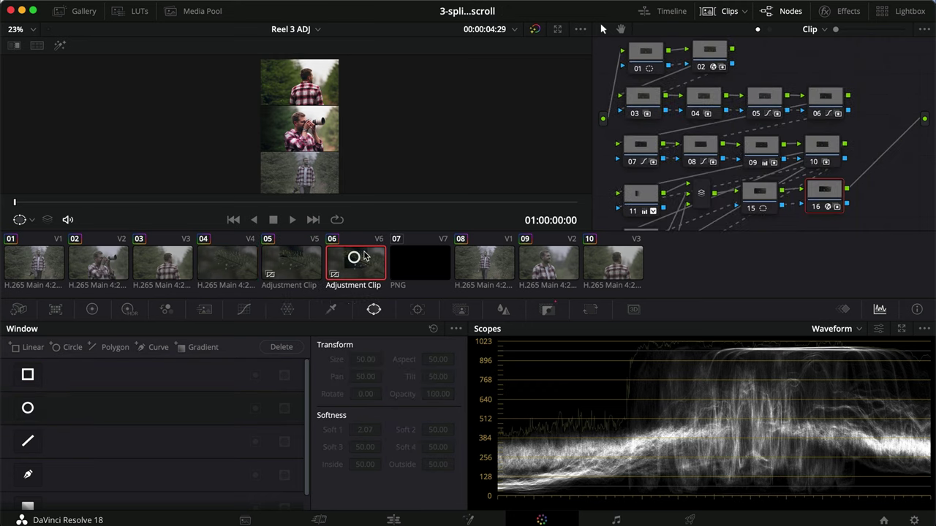
left_click(667, 11)
key("super+z")
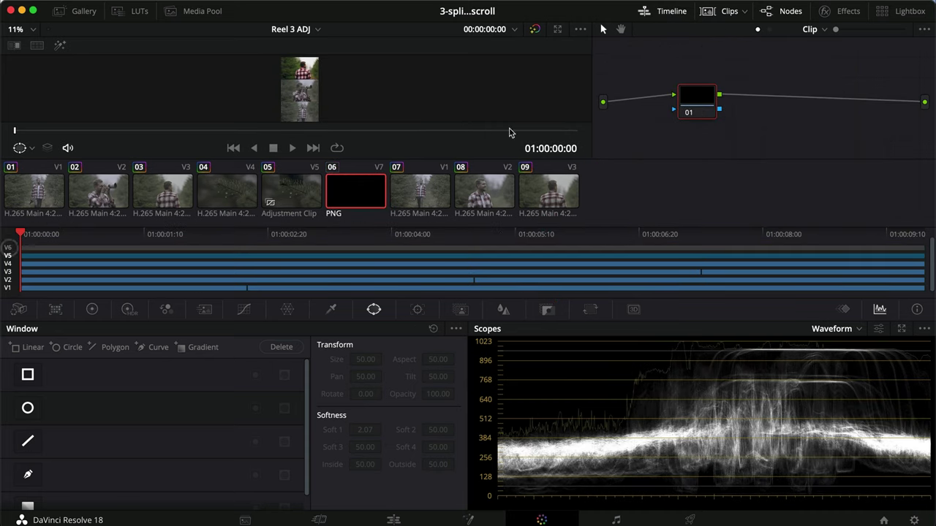
left_click(671, 11)
key("Up")
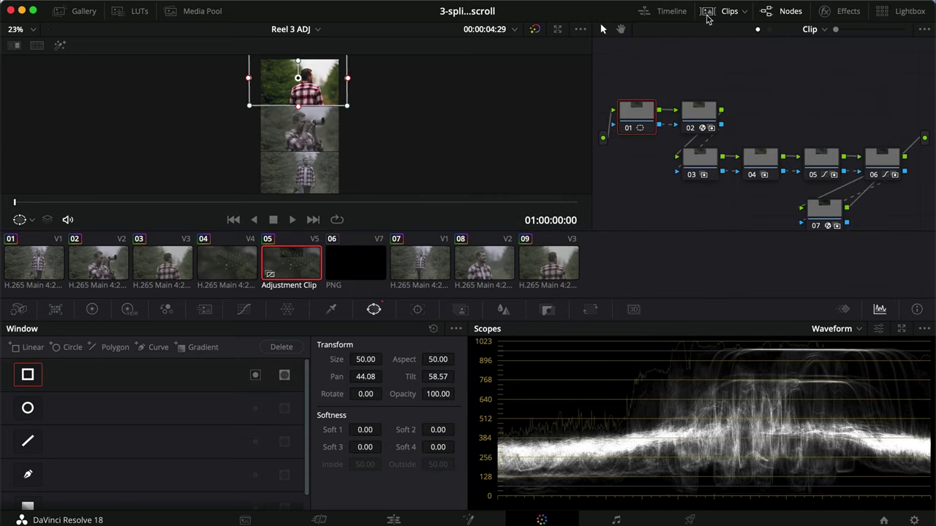
Step: Paste clip 04's node tree onto Adjustment Clip 05
left_click(228, 269)
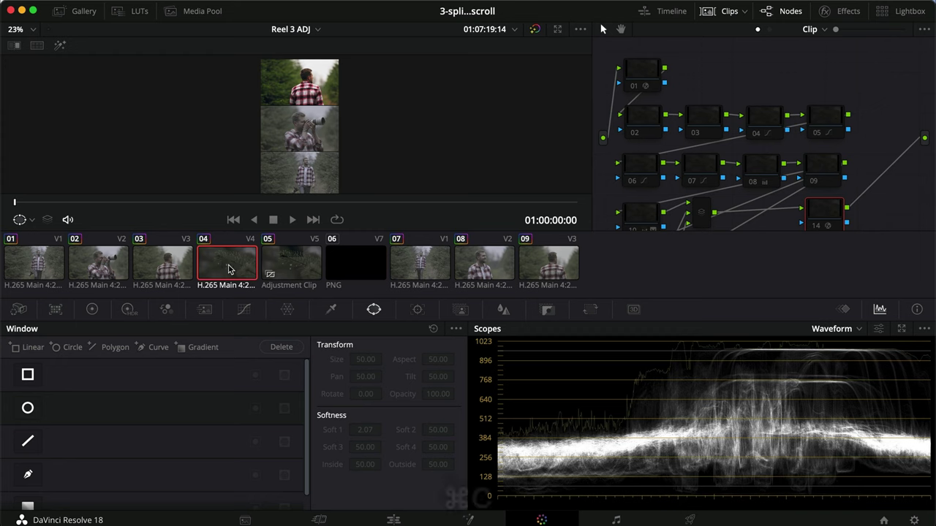
key("super+c")
left_click(300, 265)
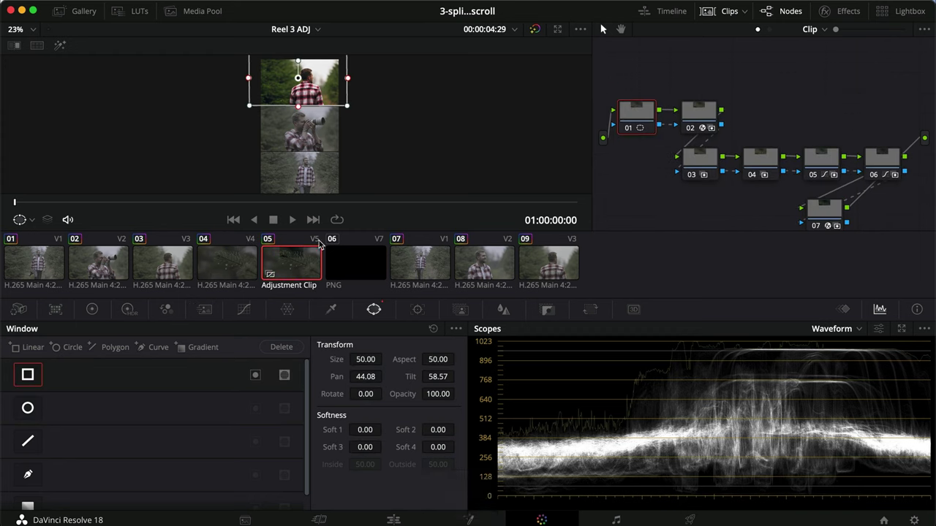
key("super+v")
Step: Select the mixer node together with nodes 10, 11 and the node below
scroll(753, 178, "down", 1)
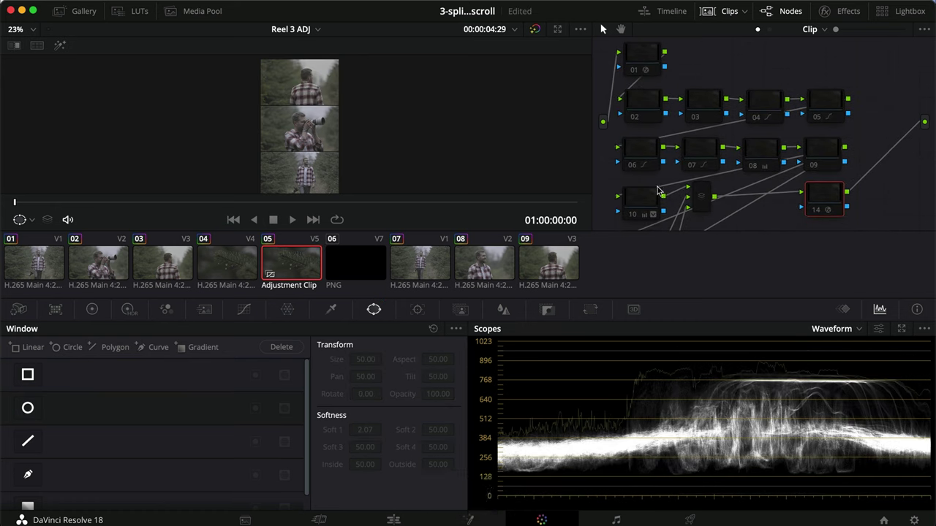
scroll(753, 227, "down", 4)
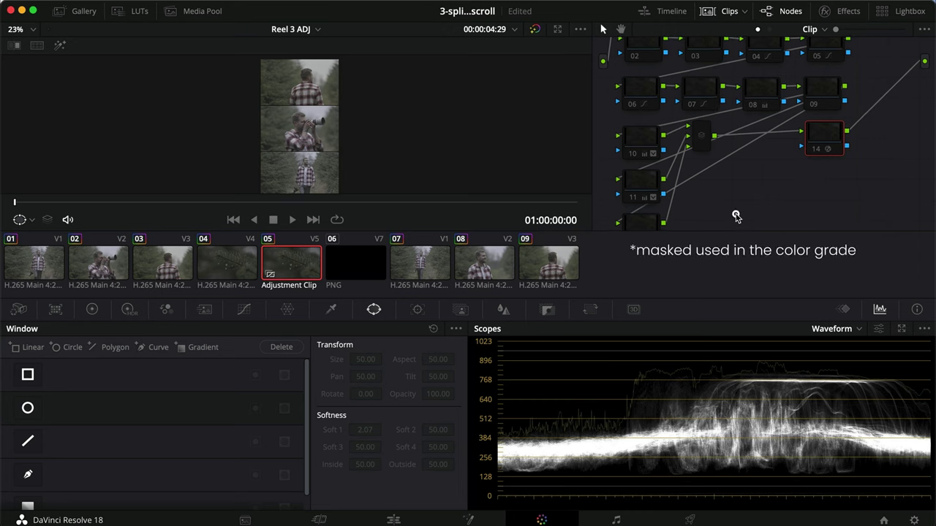
left_click(700, 138)
left_click_drag(710, 224, 633, 128)
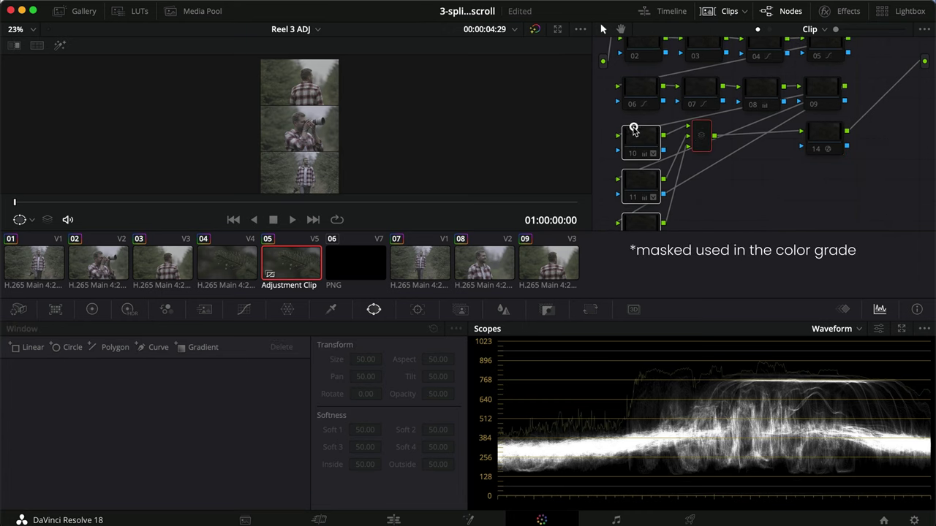
Step: Delete the mask nodes, mixer and nodes 06–09, then connect node 05 into node 06
key("BackSpace")
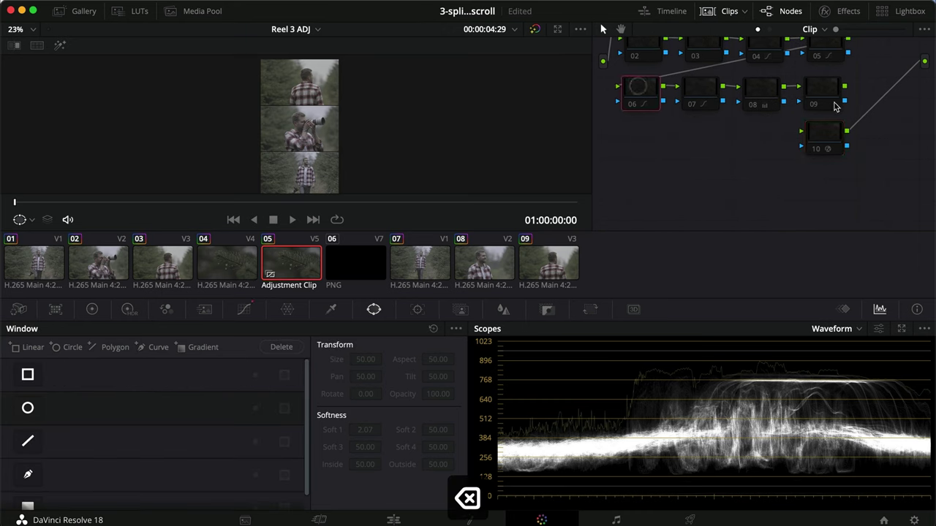
left_click_drag(857, 107, 650, 90)
key("BackSpace")
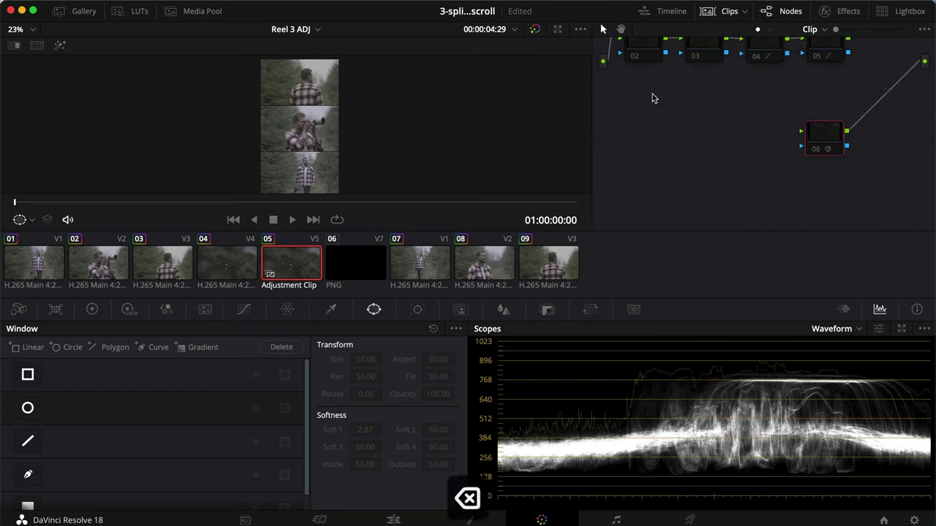
scroll(673, 162, "up", 2)
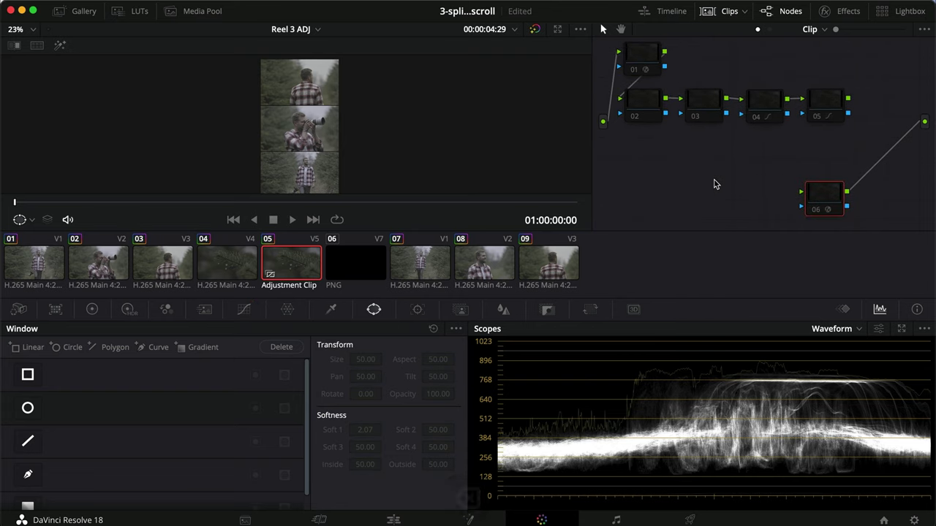
left_click_drag(813, 193, 819, 153)
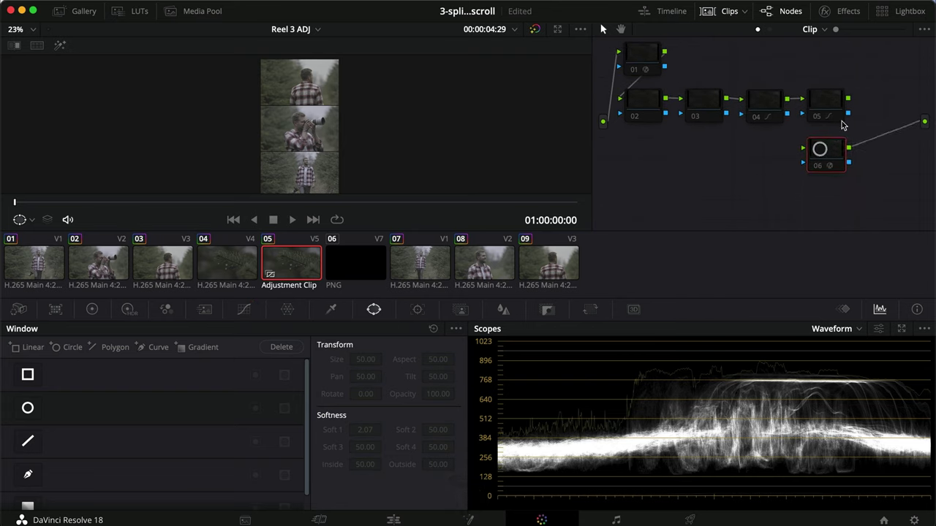
left_click_drag(848, 103, 802, 149)
Step: Enable nodes 01–05 and compare the grade with node 05 toggled off and on
left_click_drag(867, 202, 630, 67)
key("super+d")
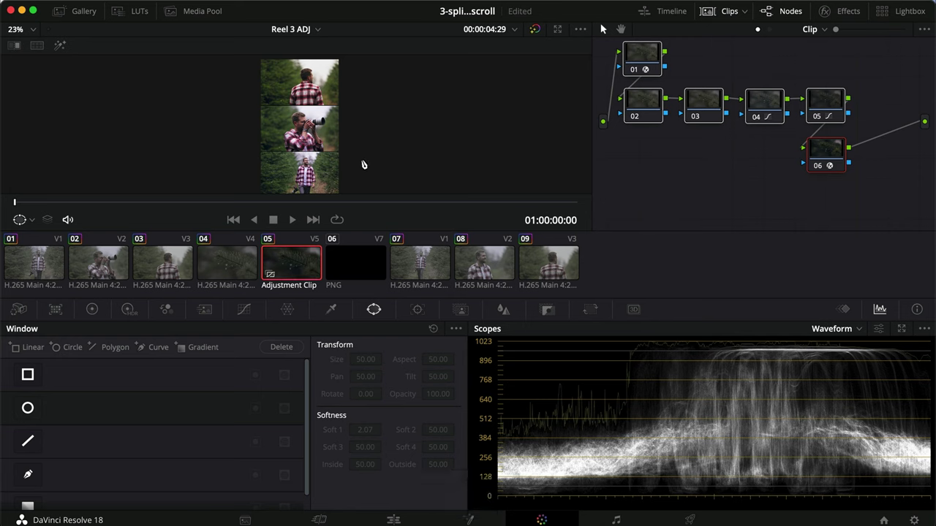
left_click(731, 54)
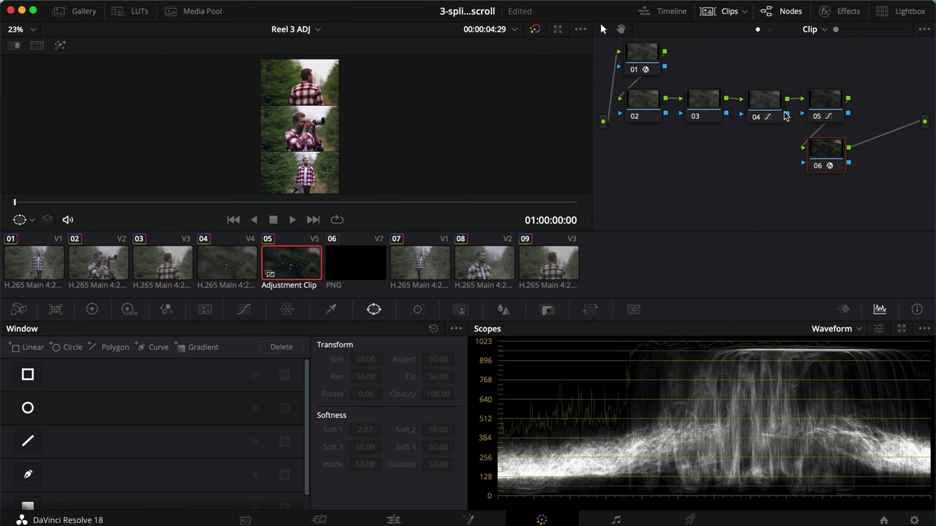
left_click(824, 103)
key("super+d")
key("super+d")
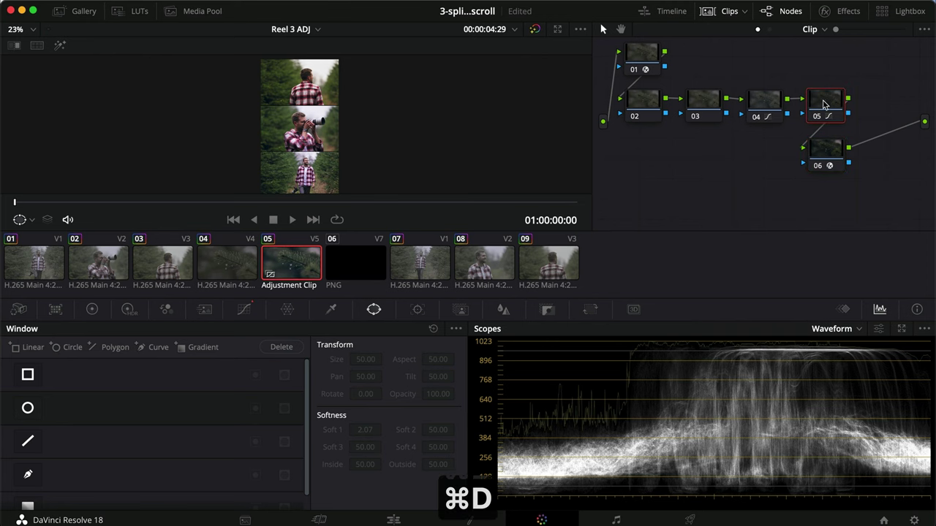
left_click(770, 108)
key("super+d")
key("super+d")
key("super+d")
key("super+d")
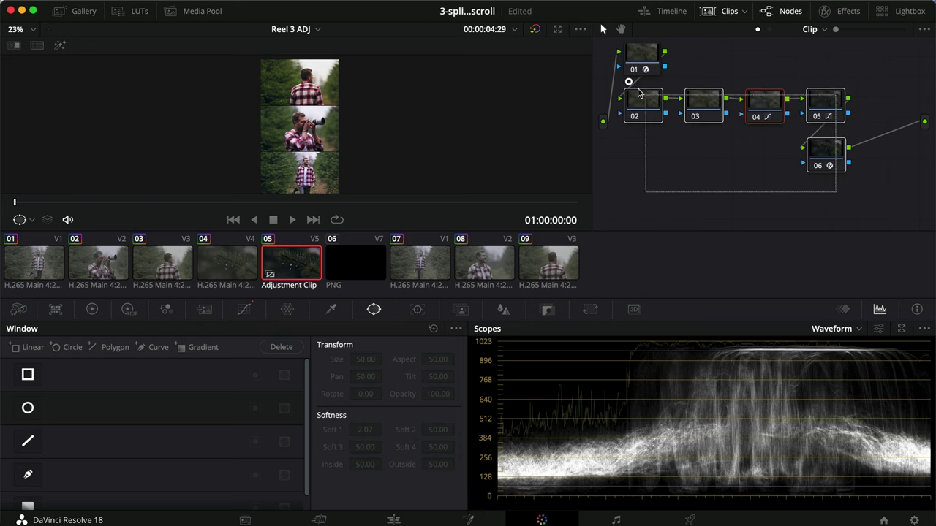
Step: Add a serial node before node 01 and enable a Linear rectangle window on it
left_click(626, 69)
scroll(660, 69, "up", 3)
scroll(660, 69, "left", 4)
scroll(687, 91, "left", 3)
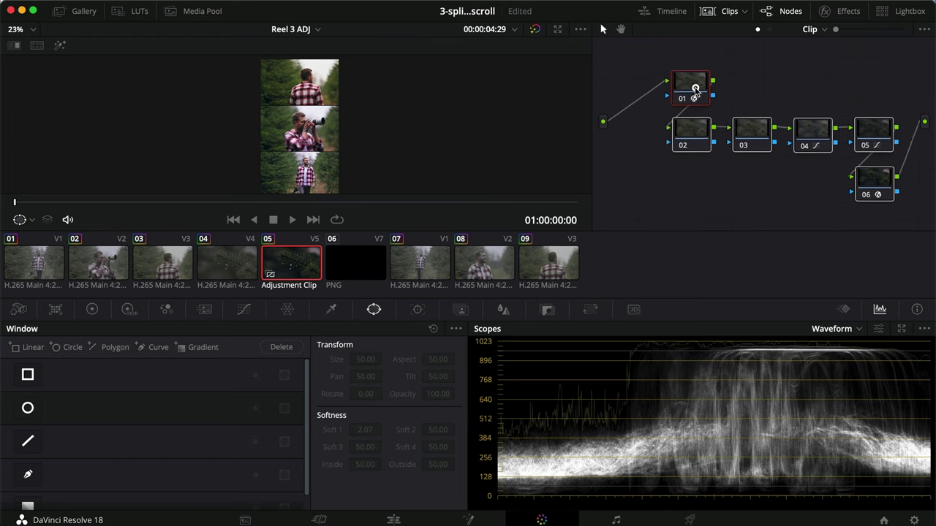
scroll(688, 90, "down", 2)
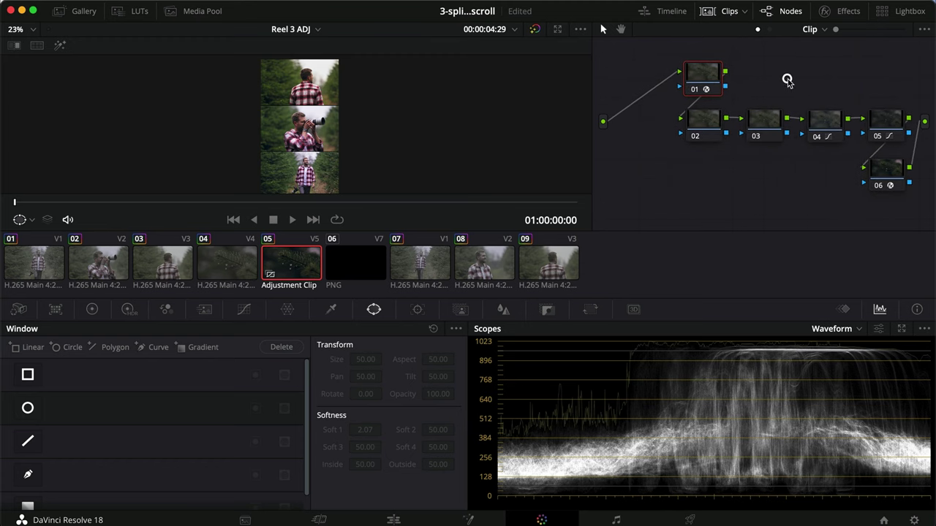
right_click(704, 79)
mouse_move(755, 144)
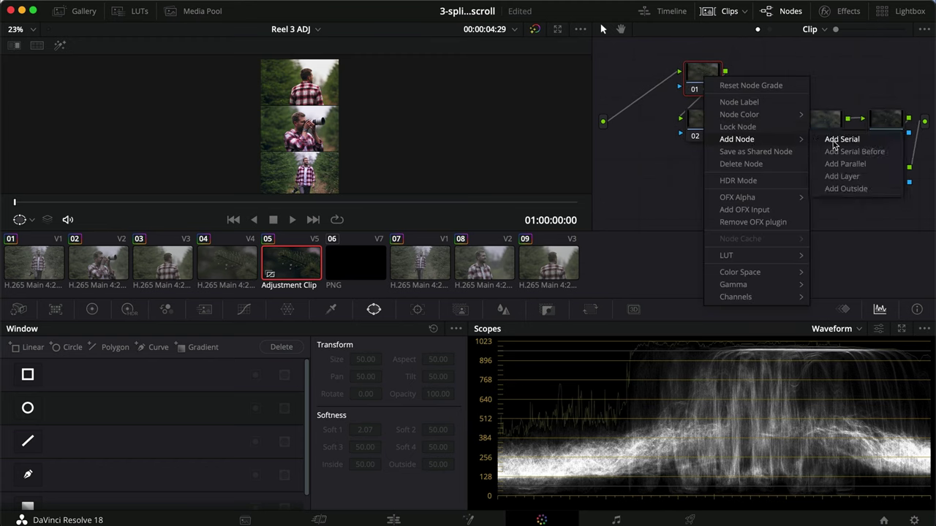
left_click(837, 151)
left_click_drag(635, 88, 635, 83)
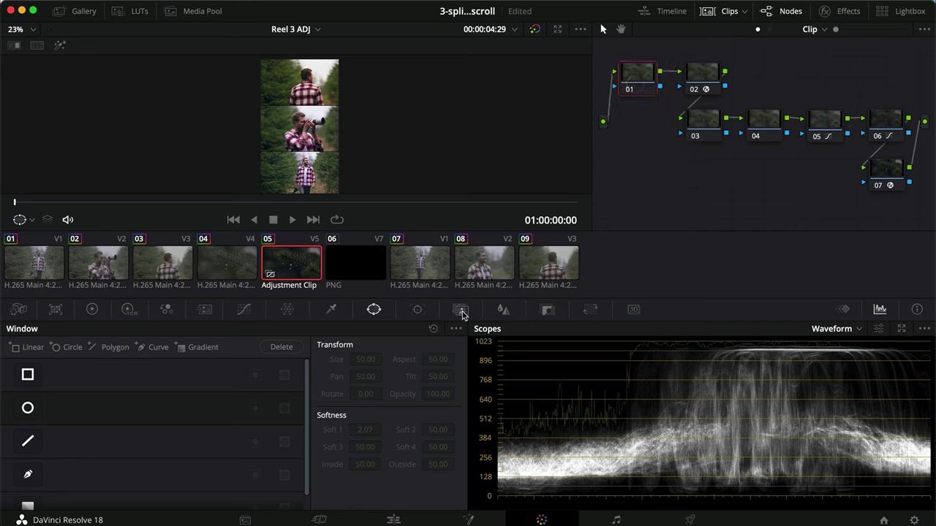
left_click(374, 309)
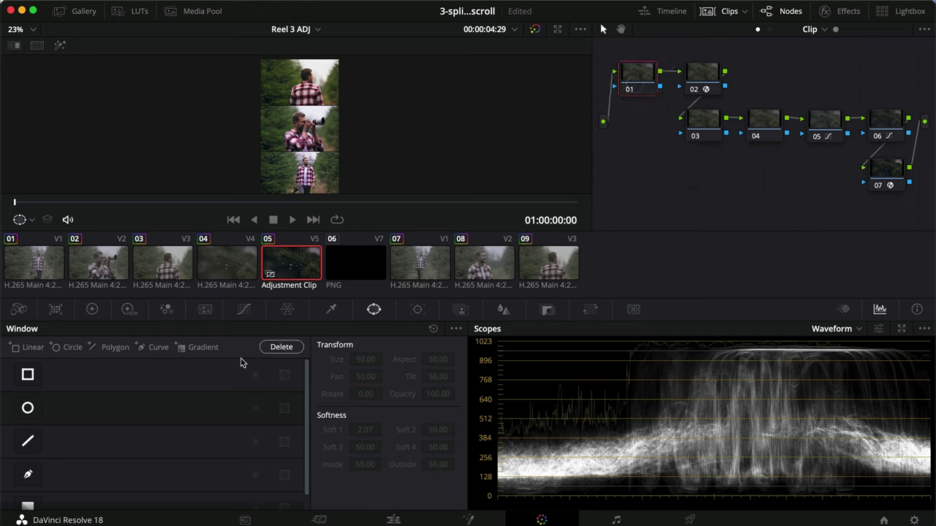
left_click(28, 375)
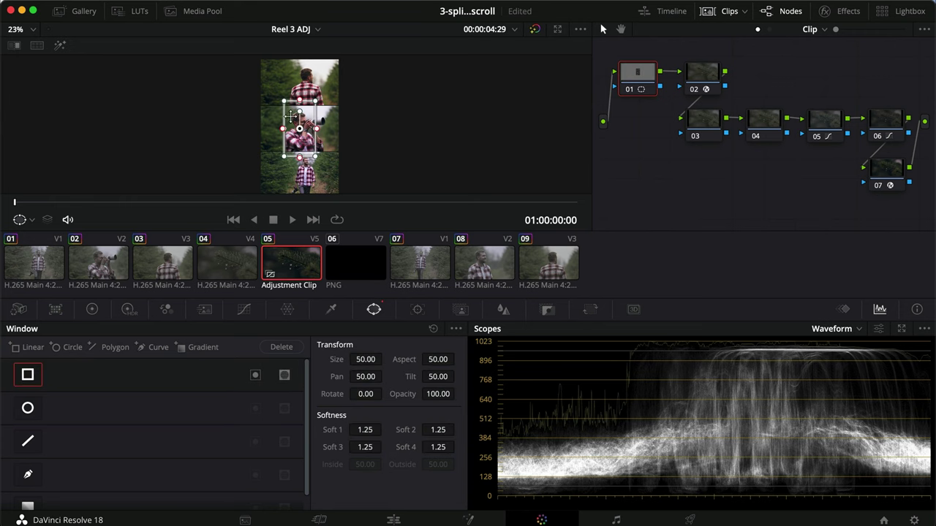
left_click(713, 11)
Step: Move and reshape the rectangle window to fit the top image
left_click_drag(312, 193, 379, 94)
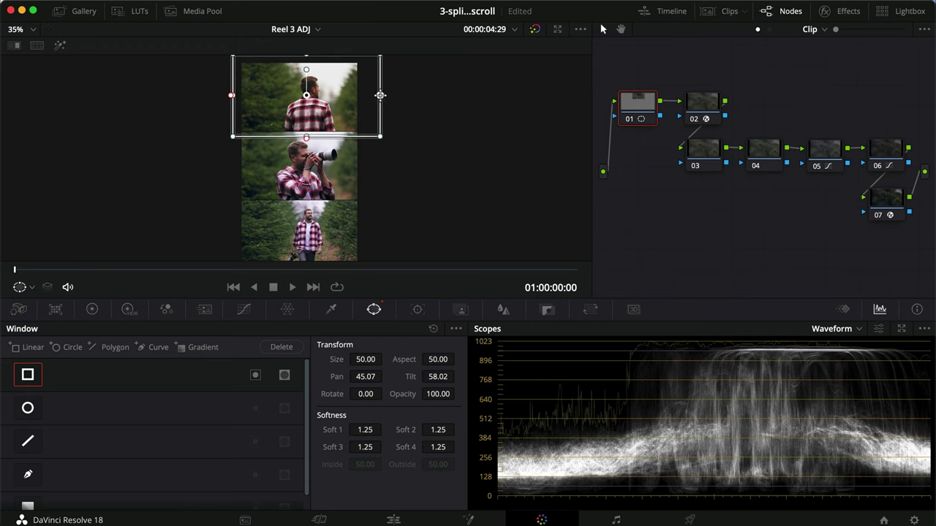
scroll(320, 94, "up", 3)
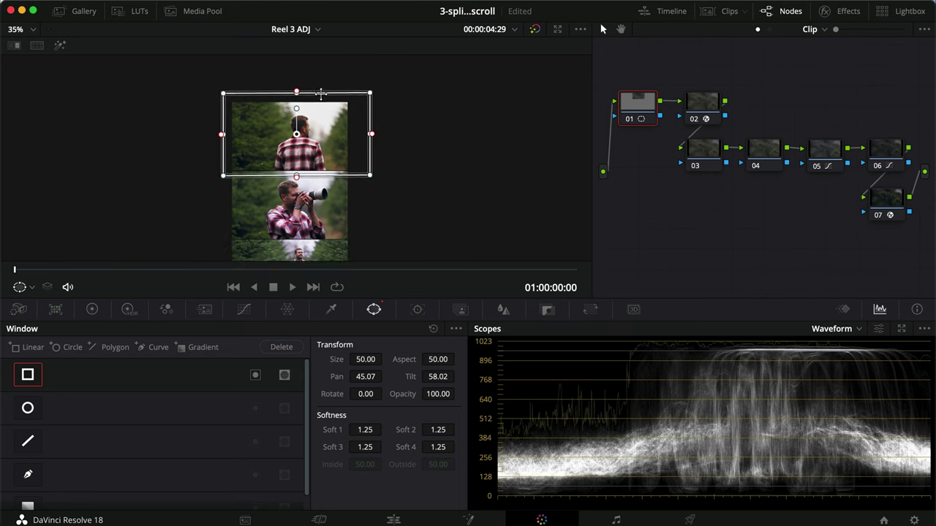
scroll(320, 94, "up", 4)
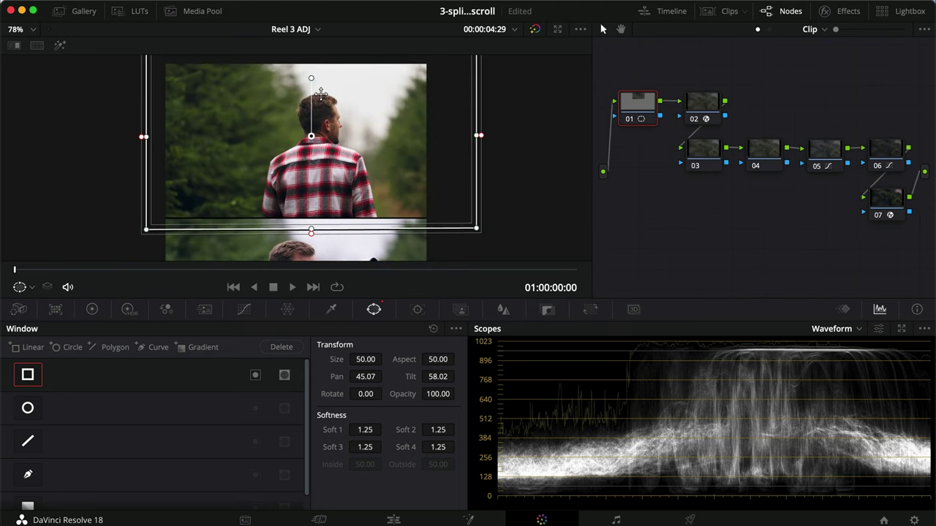
left_click_drag(319, 218, 309, 219)
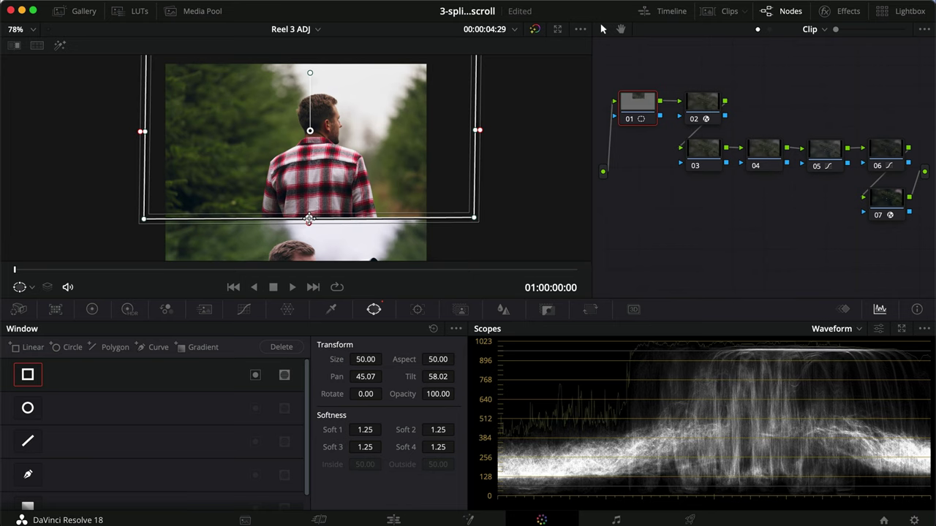
left_click_drag(309, 219, 312, 218)
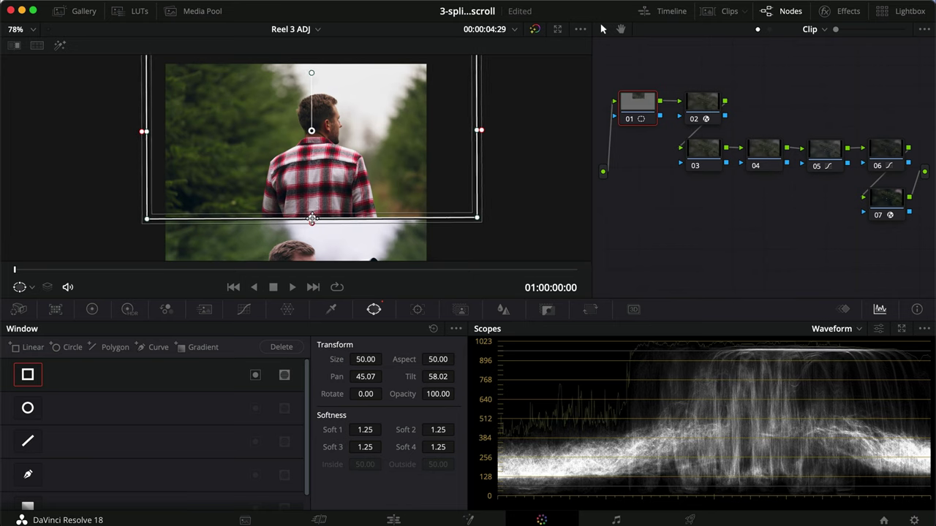
Step: Set window softness to Soft 1 0, Soft 2 9, Soft 3 0 and Soft 4 0
left_click(365, 429)
type("0")
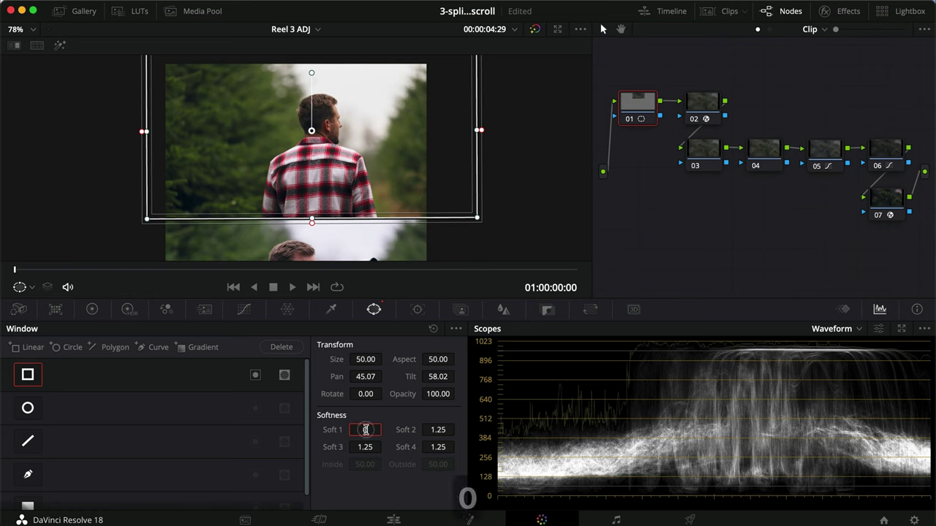
key("Return")
left_click(437, 429)
type("9")
key("Return")
left_click(364, 447)
type("0")
key("Return")
left_click(439, 447)
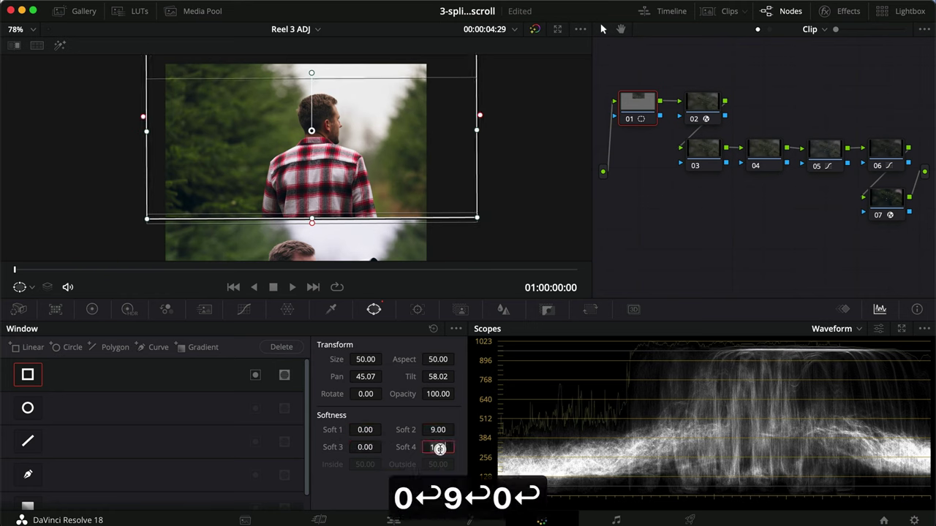
type("0")
key("Return")
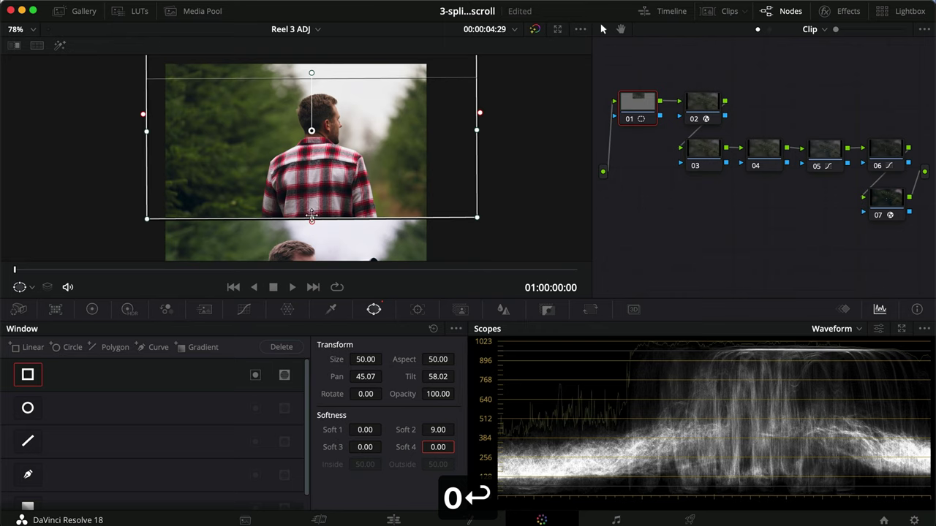
Step: Refine the window's bottom and top edges and change Soft 2 to 0 for a hard edge
left_click_drag(311, 218, 312, 220)
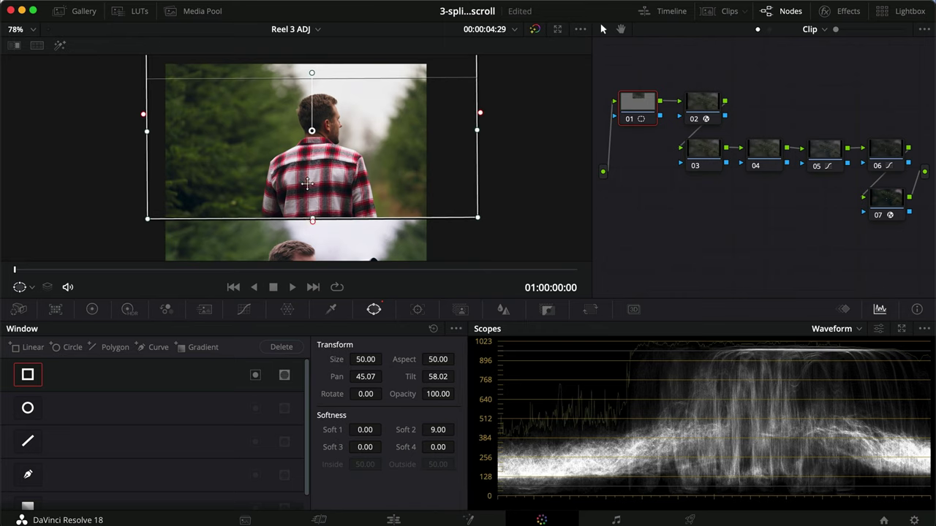
scroll(307, 183, "down", 2)
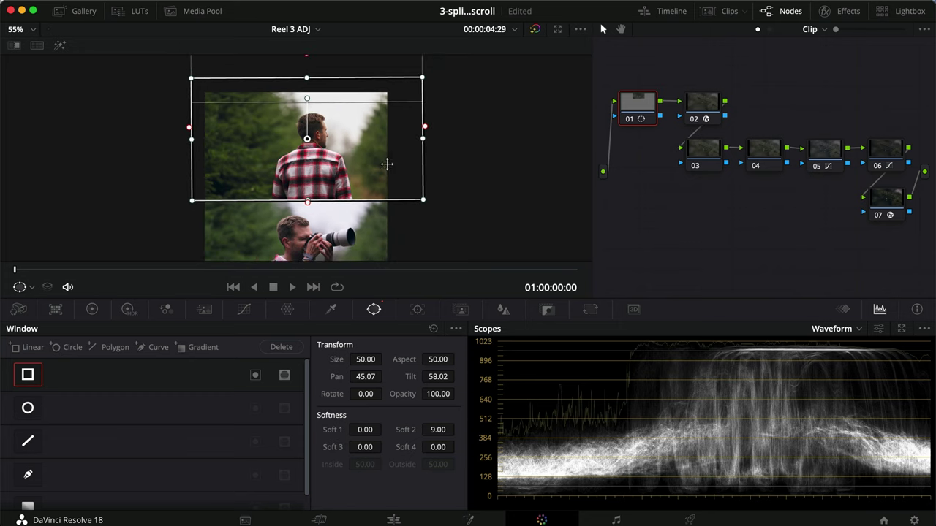
scroll(332, 91, "down", 2)
left_click_drag(304, 93, 304, 92)
double_click(439, 429)
type("0")
key("Return")
scroll(323, 171, "up", 2)
scroll(324, 171, "up", 2)
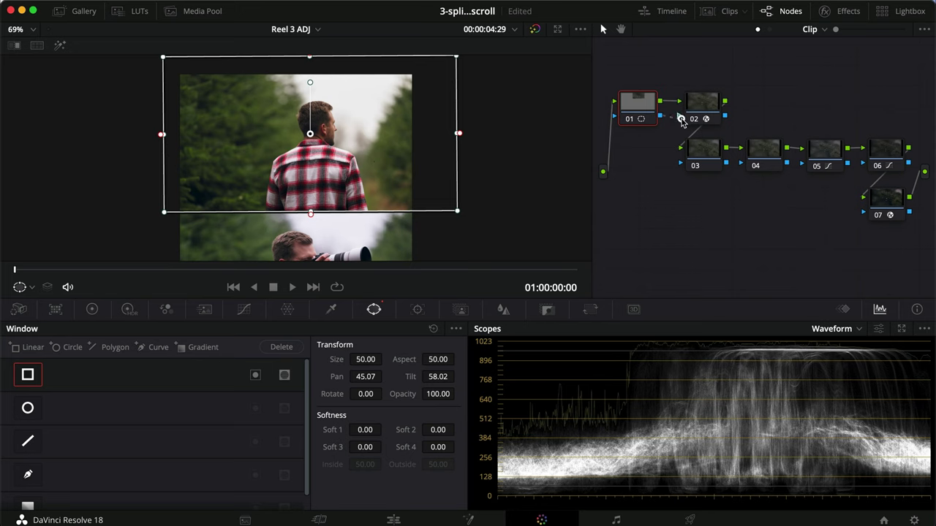
Step: Link node 01's window key output through each node's key input, down to node 07
left_click_drag(680, 121, 680, 118)
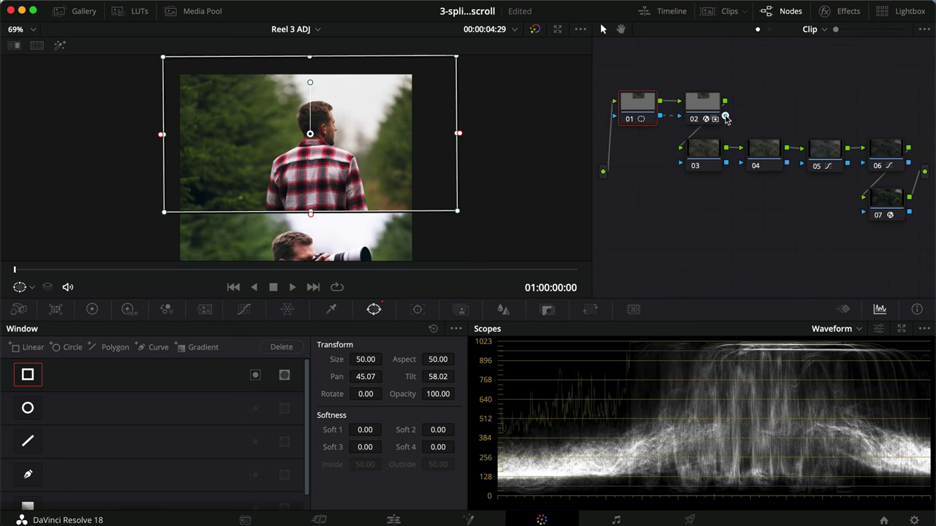
left_click_drag(675, 168, 751, 162)
scroll(512, 171, "down", 5)
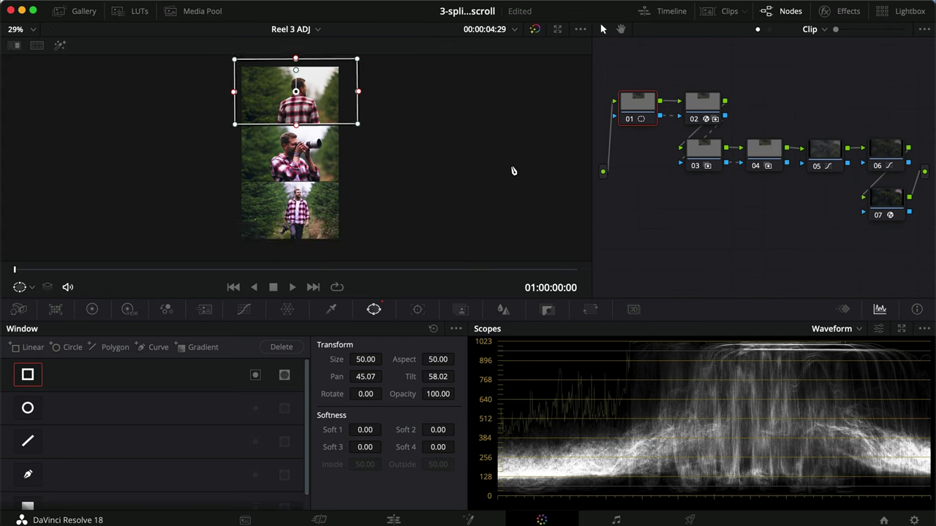
left_click_drag(789, 168, 803, 162)
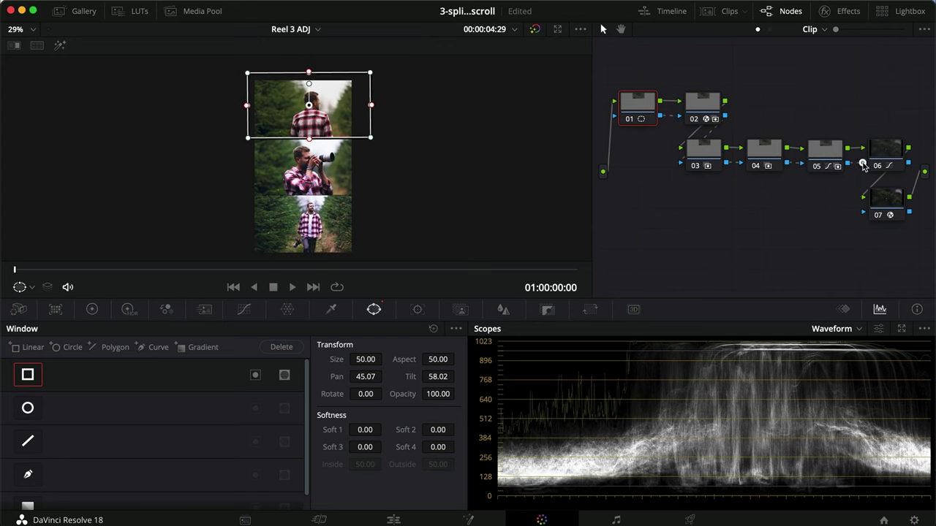
left_click_drag(862, 165, 864, 165)
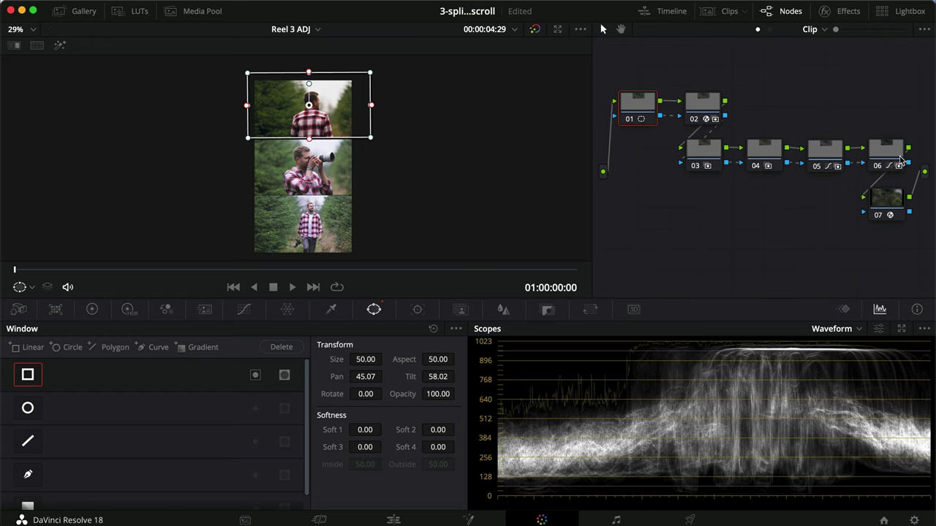
left_click_drag(910, 167, 867, 212)
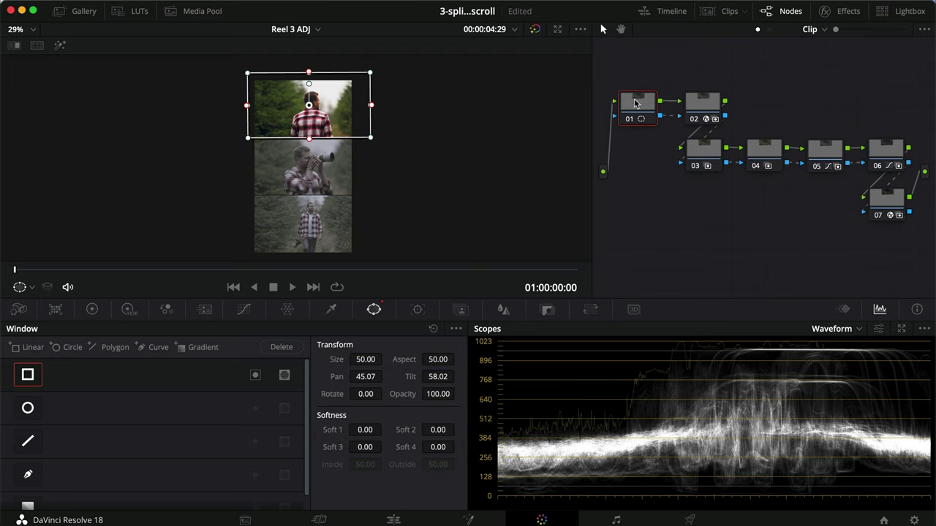
Step: Save the project, play back the keyed three-split, then stop and save again
key("super+s")
key("space")
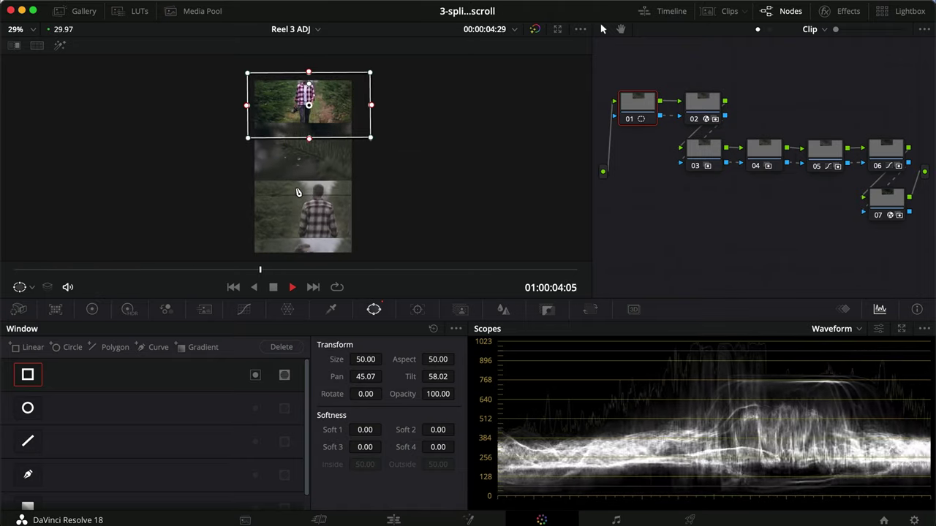
key("space")
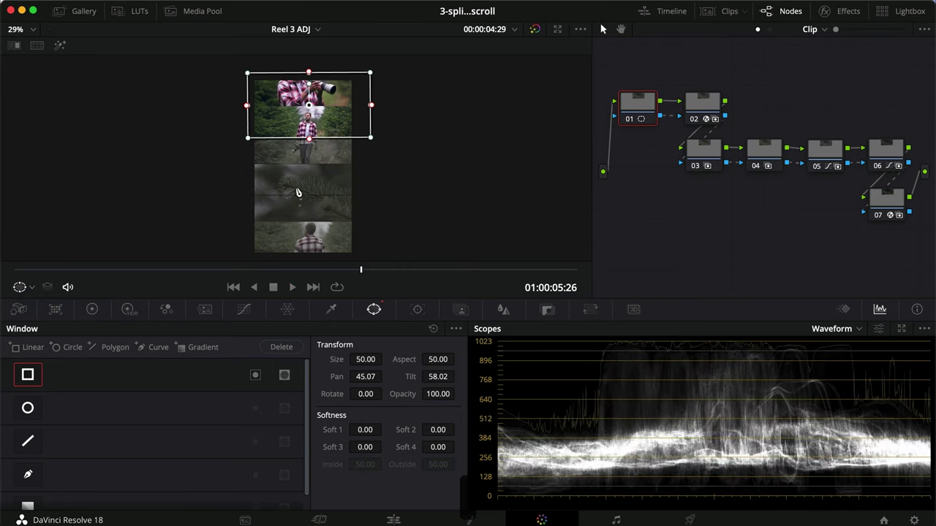
key("super+s")
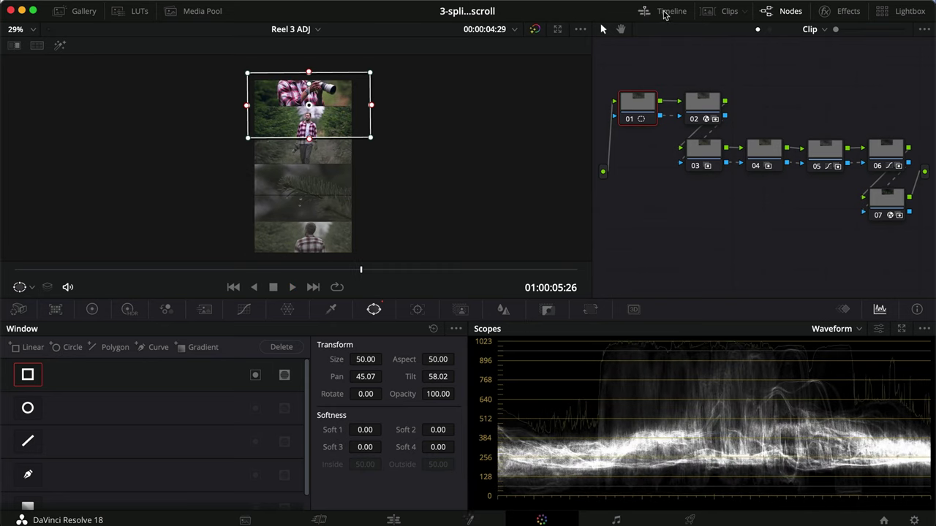
Step: Show the clip thumbnail strip and load the grade of adjustment clip 06
left_click(712, 11)
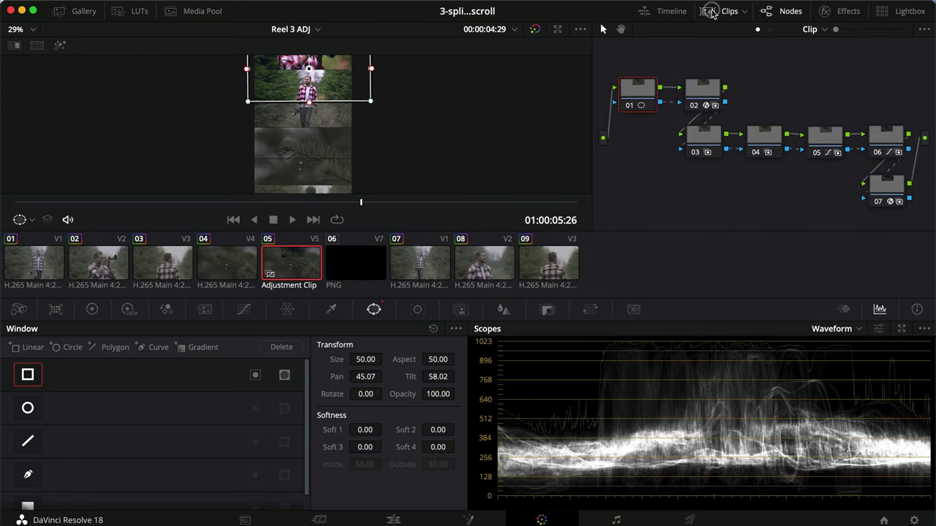
left_click(644, 11)
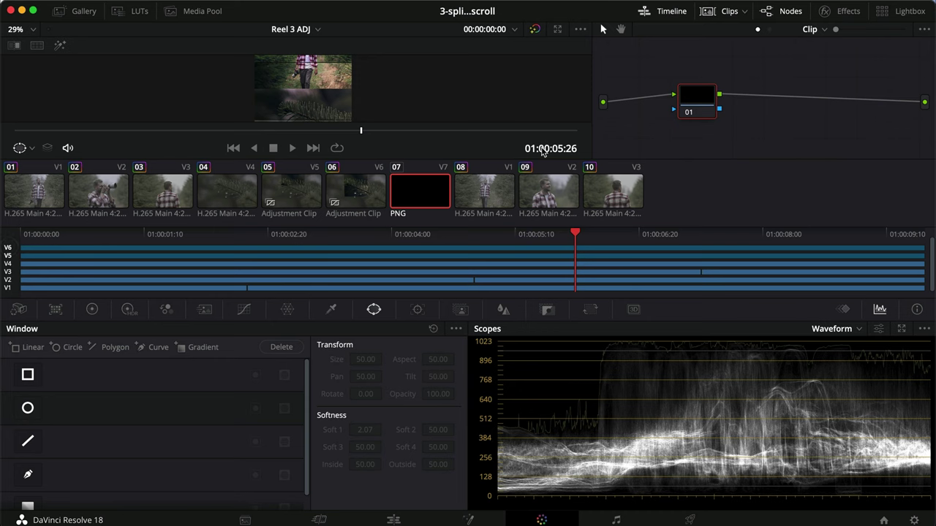
left_click(646, 11)
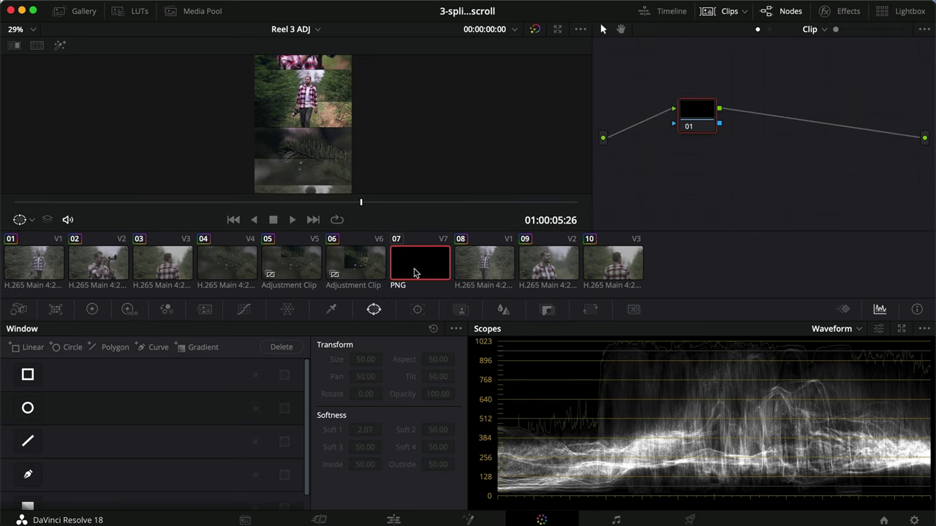
left_click(358, 265)
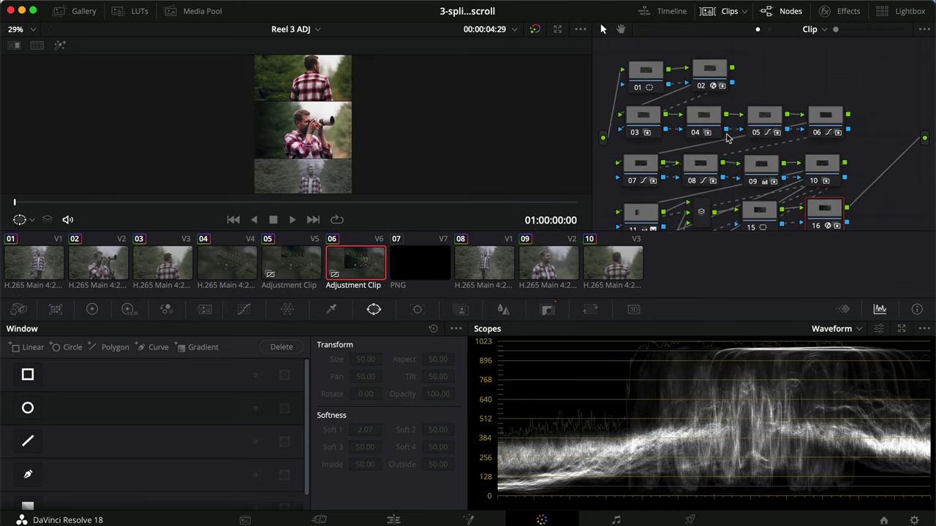
scroll(722, 196, "down", 5)
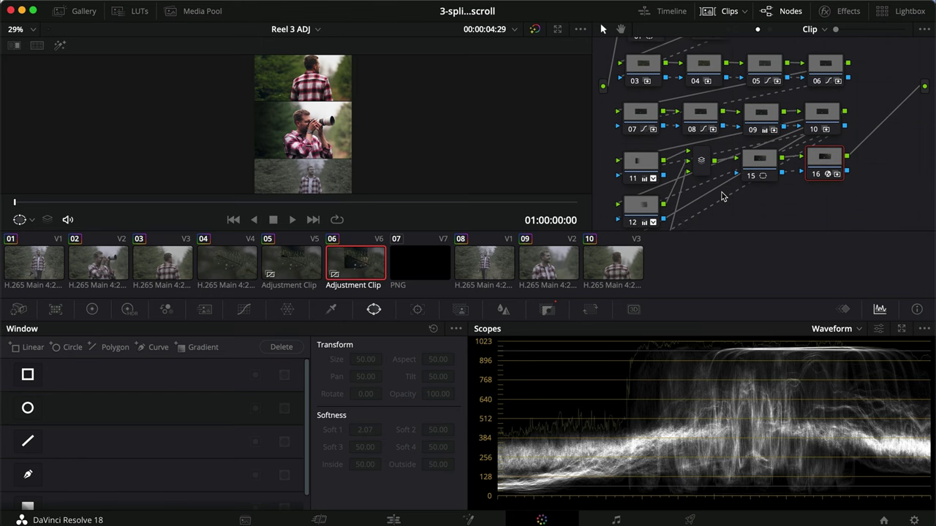
scroll(740, 194, "up", 2)
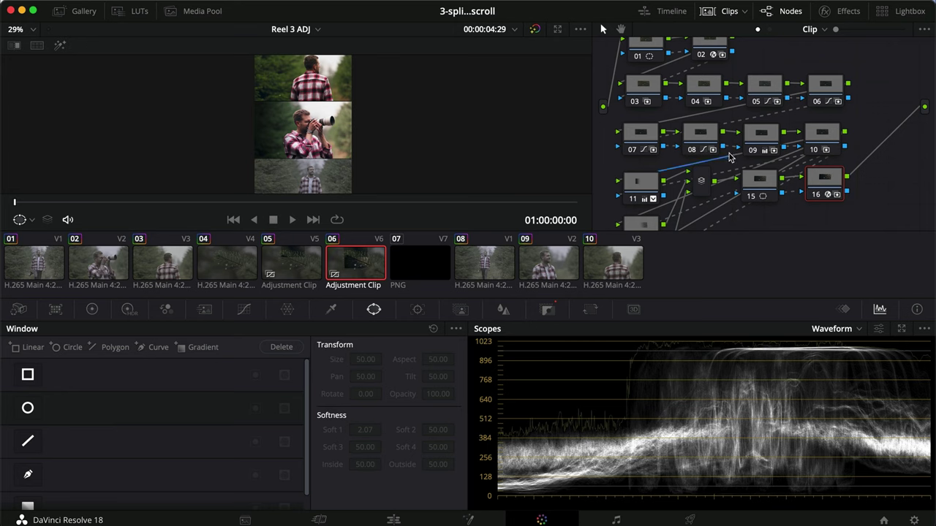
Step: Copy clip 04's grade and paste it onto adjustment clip 06
left_click(359, 272)
left_click(244, 272)
key("super+c")
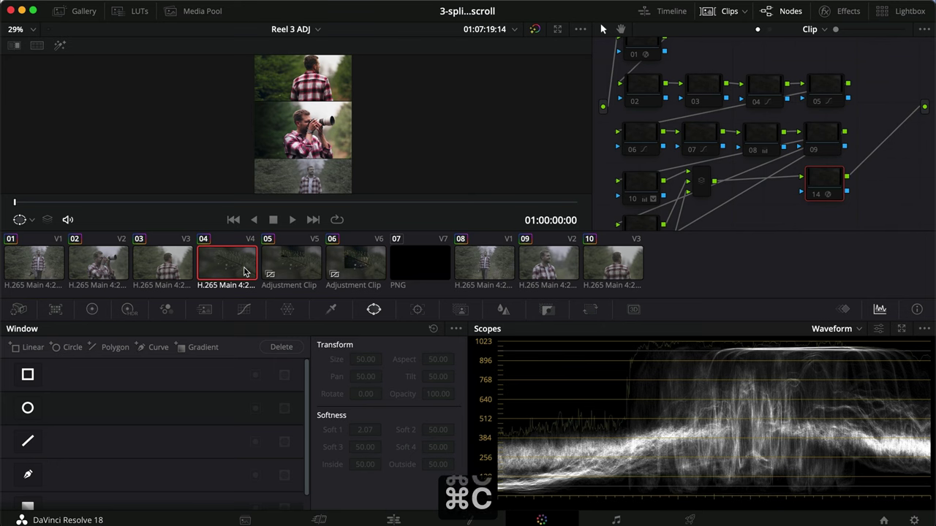
left_click(362, 267)
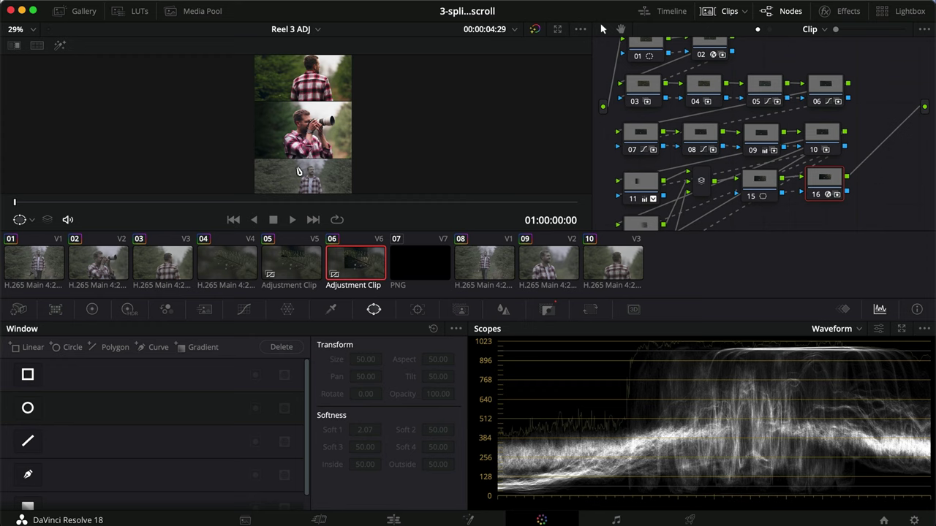
left_click(357, 266)
left_click(241, 268)
key("super+c")
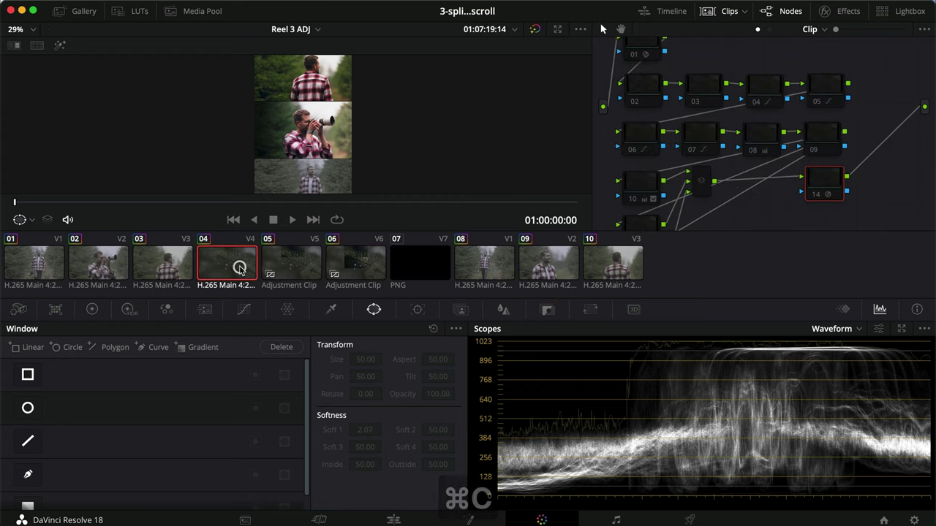
left_click(337, 283)
key("super+v")
Step: Compare with nodes bypassed, hide the clip strip, and shift nodes 01–11 and the mixer right
left_click(793, 215)
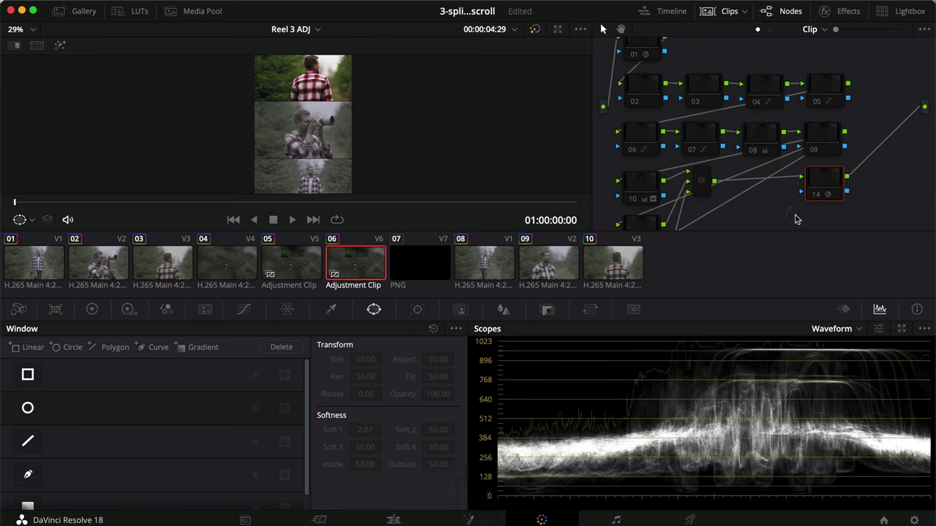
key("alt+d")
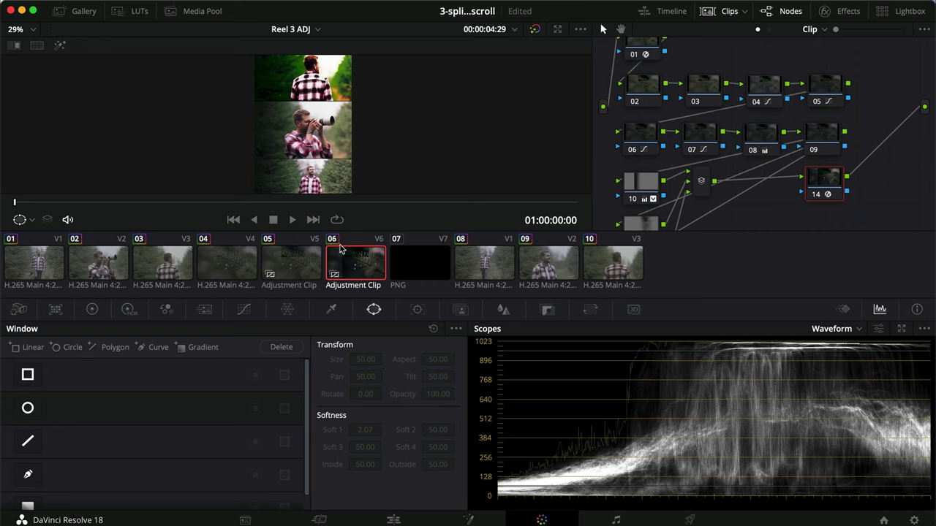
left_click(712, 14)
left_click_drag(866, 91, 629, 322)
left_click_drag(642, 85, 694, 81)
left_click(771, 66)
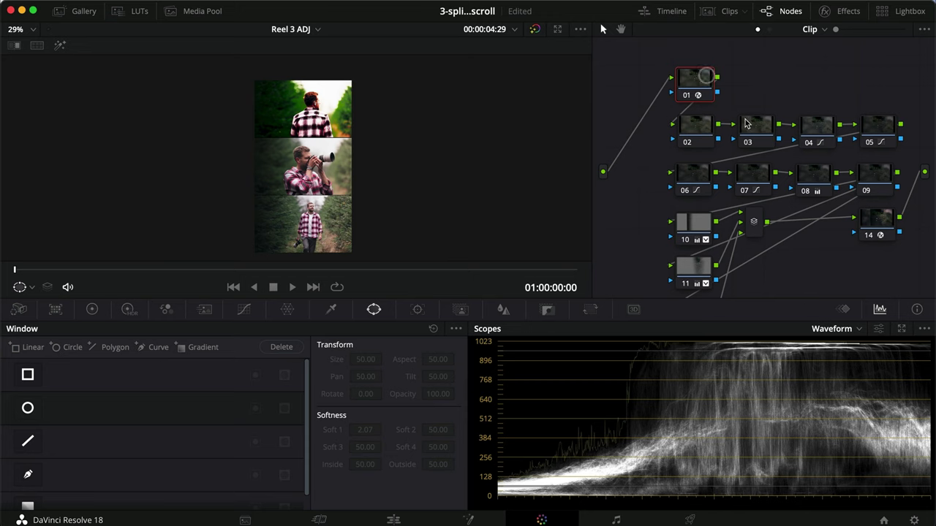
Step: Insert a new node 01 at the start of the tree, ahead of node 02
right_click(693, 81)
mouse_move(735, 150)
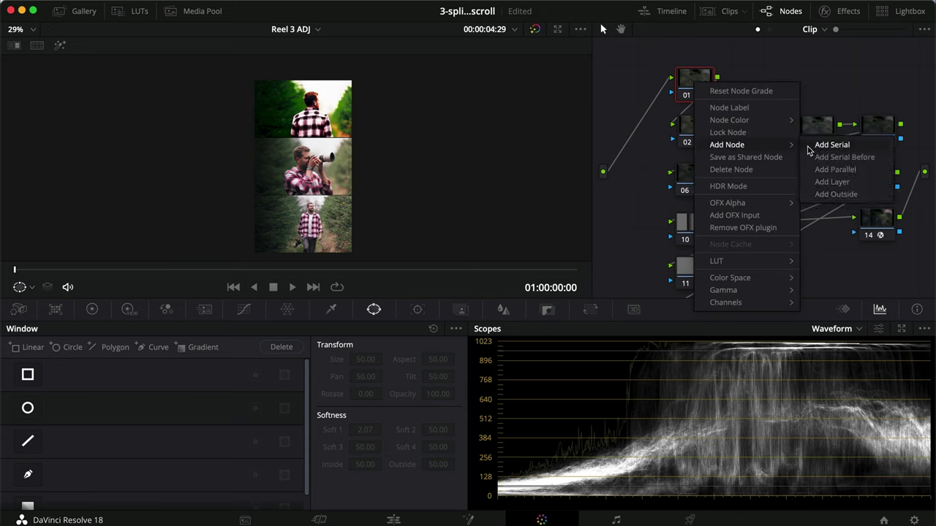
left_click(838, 152)
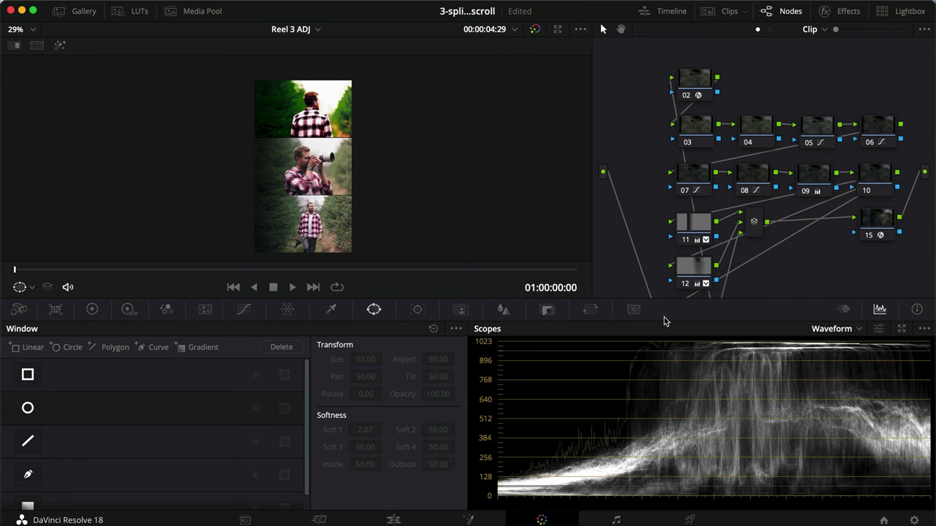
scroll(645, 202, "down", 3)
left_click_drag(643, 271, 637, 58)
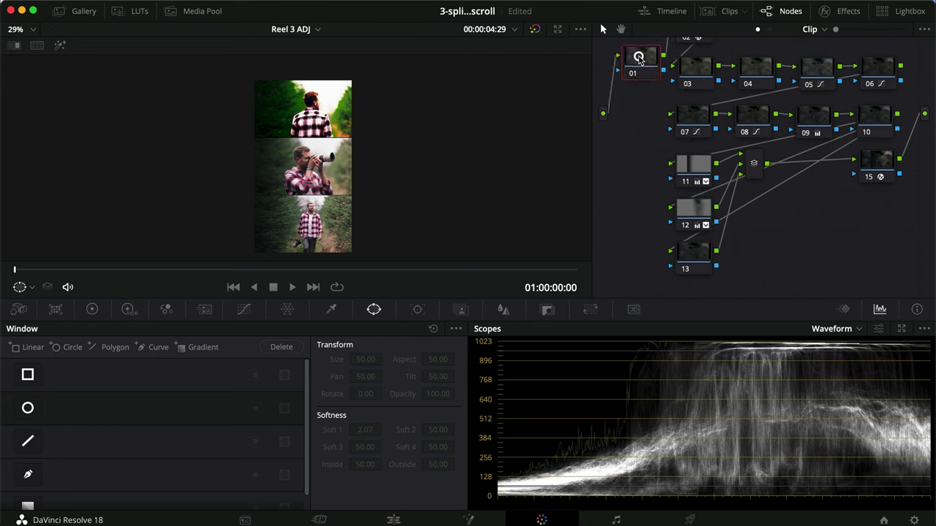
scroll(638, 61, "up", 2)
left_click_drag(639, 96, 635, 67)
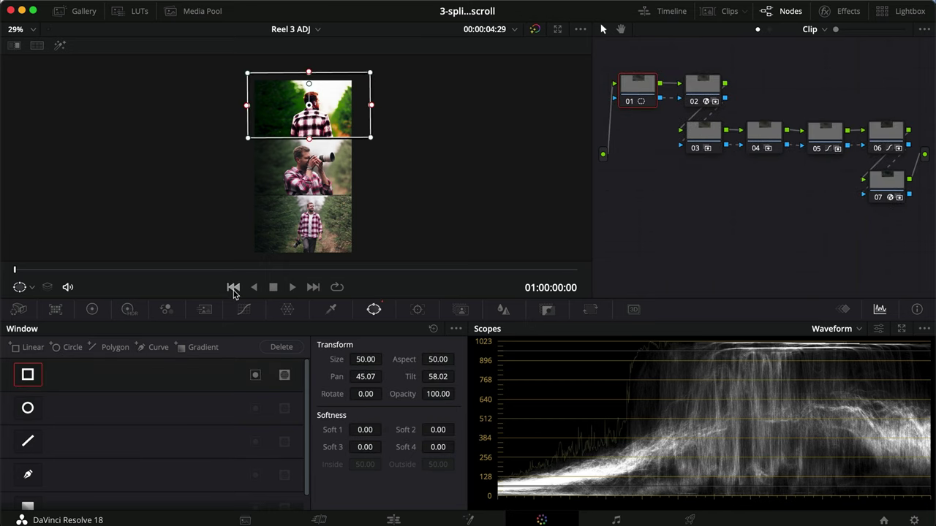
Step: Paste the top clip's rectangle window onto node 01, move it onto the middle shot, and shorten it
left_click(639, 93)
key("super+c")
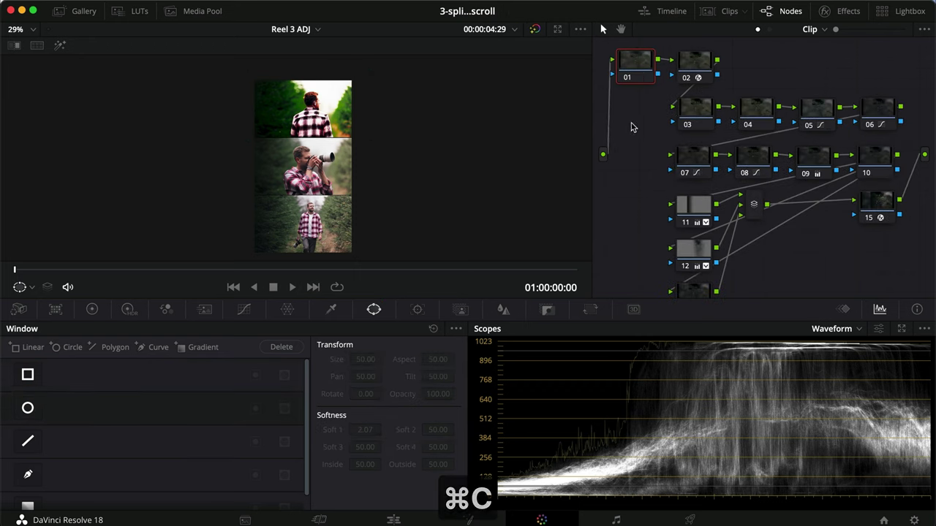
key("super+v")
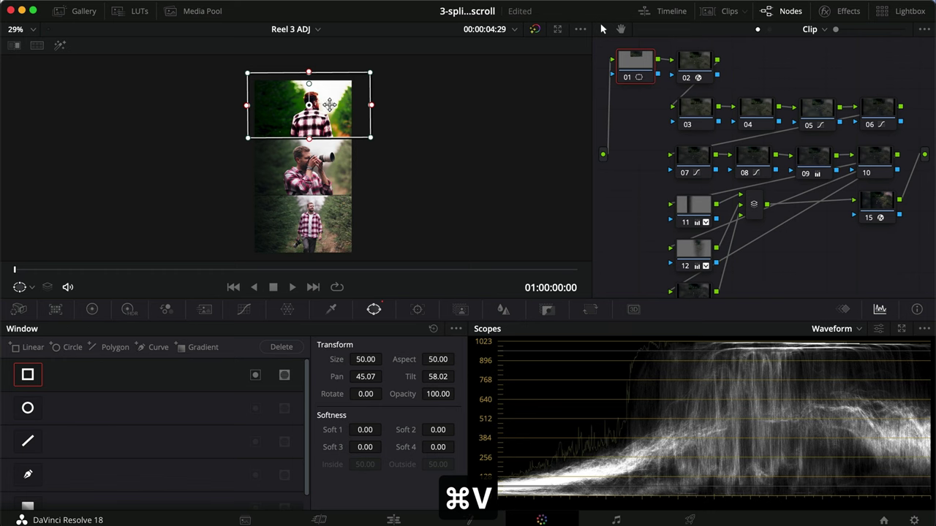
left_click_drag(330, 105, 322, 169)
scroll(322, 169, "up", 5)
scroll(322, 175, "down", 1)
left_click_drag(309, 249, 305, 235)
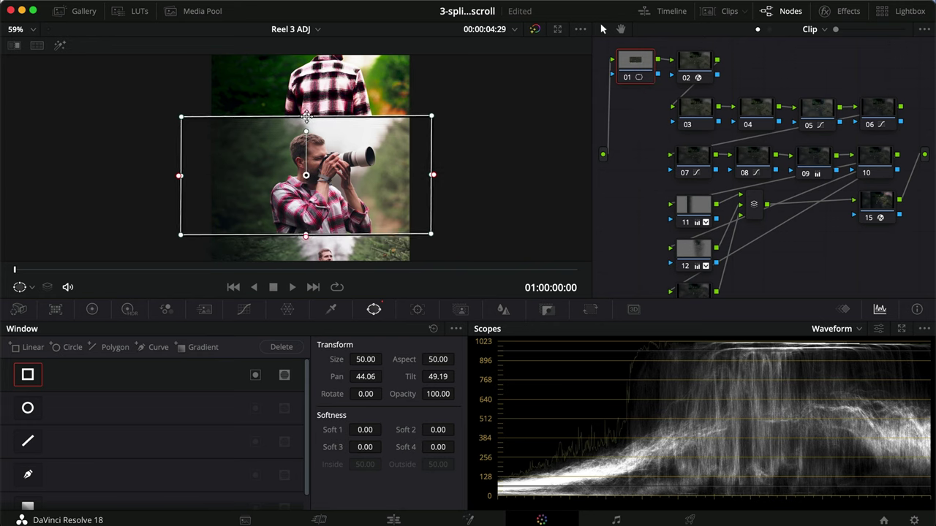
Step: Link node 01's key into node 02 and node 03's key into node 04
scroll(370, 164, "down", 4)
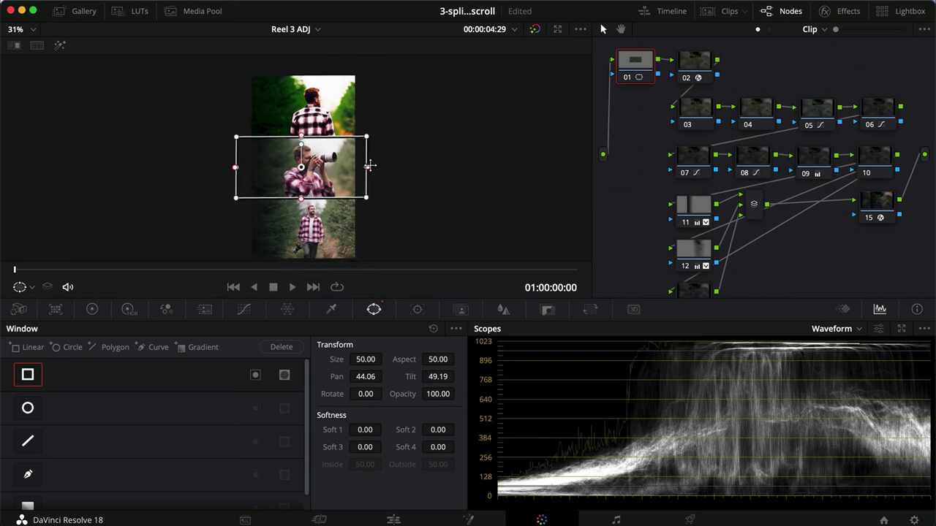
left_click_drag(656, 78, 671, 76)
left_click_drag(718, 123, 730, 124)
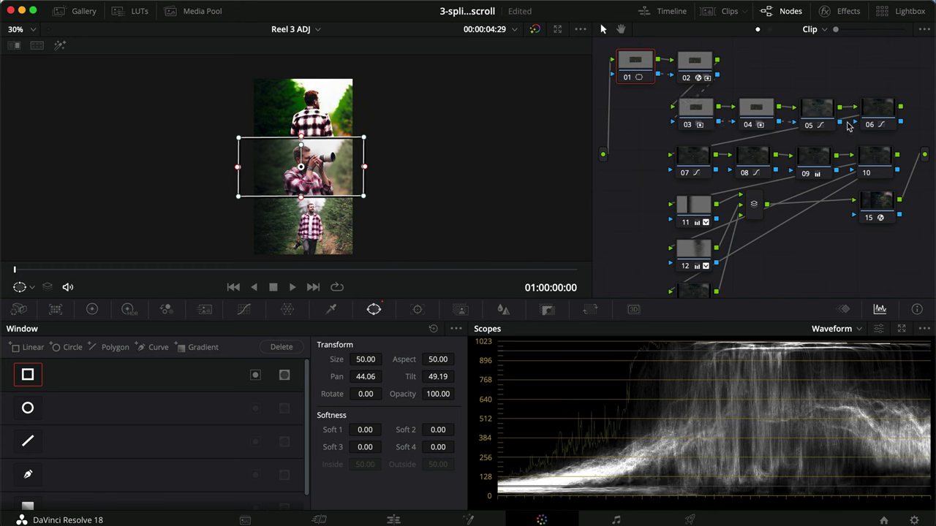
Step: Link keys 05→06 and 07→08, and send node 10's key into nodes 11, 12 and 13
left_click_drag(839, 123, 854, 122)
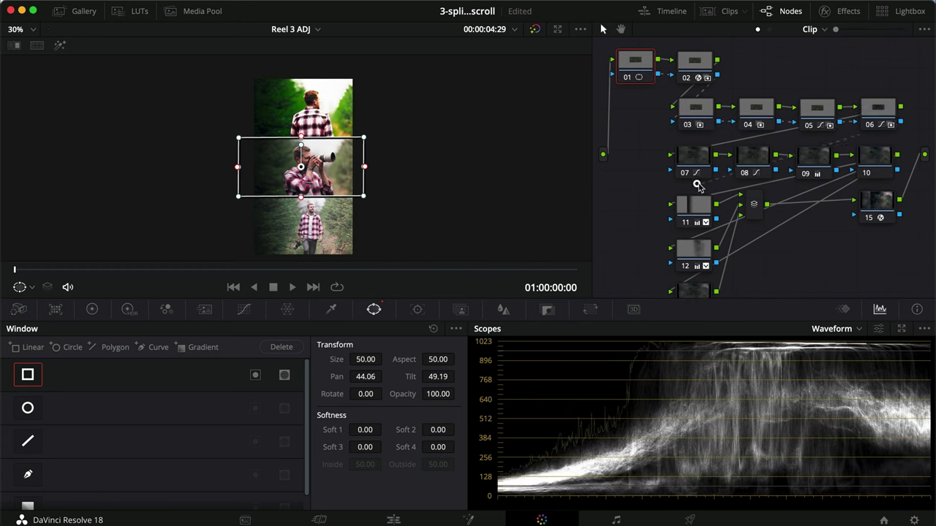
left_click_drag(716, 170, 729, 170)
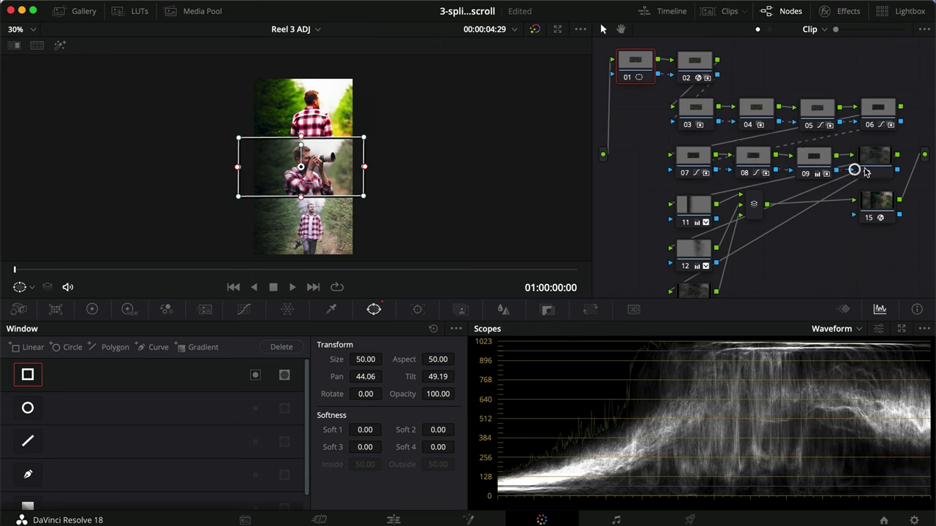
left_click_drag(901, 171, 672, 222)
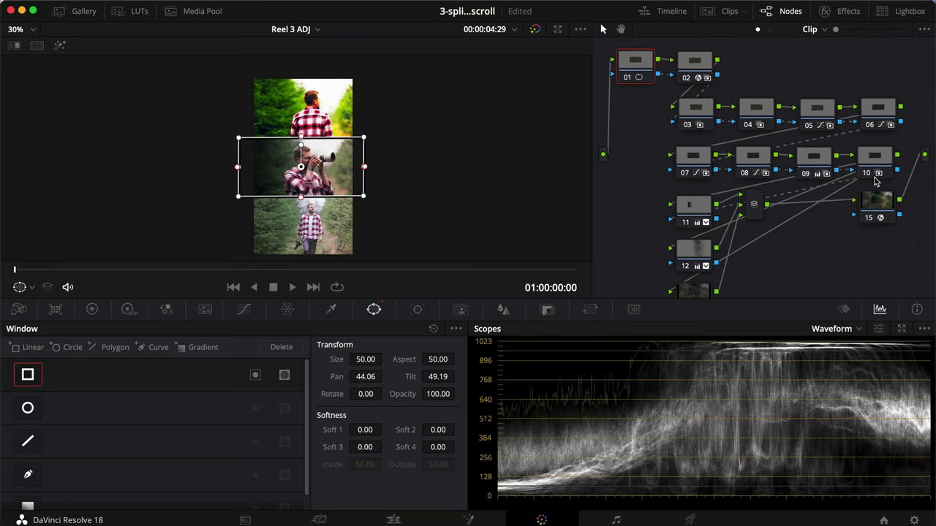
left_click_drag(899, 175, 679, 265)
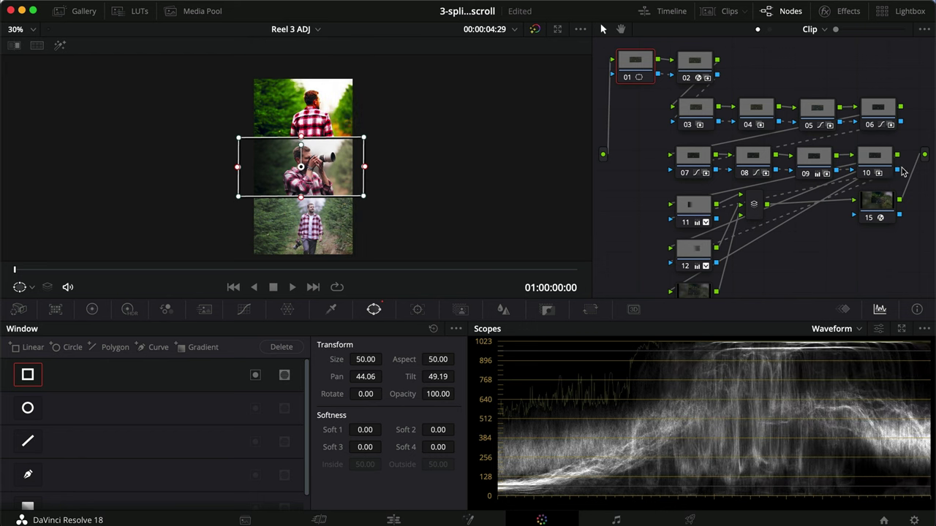
left_click_drag(898, 173, 725, 291)
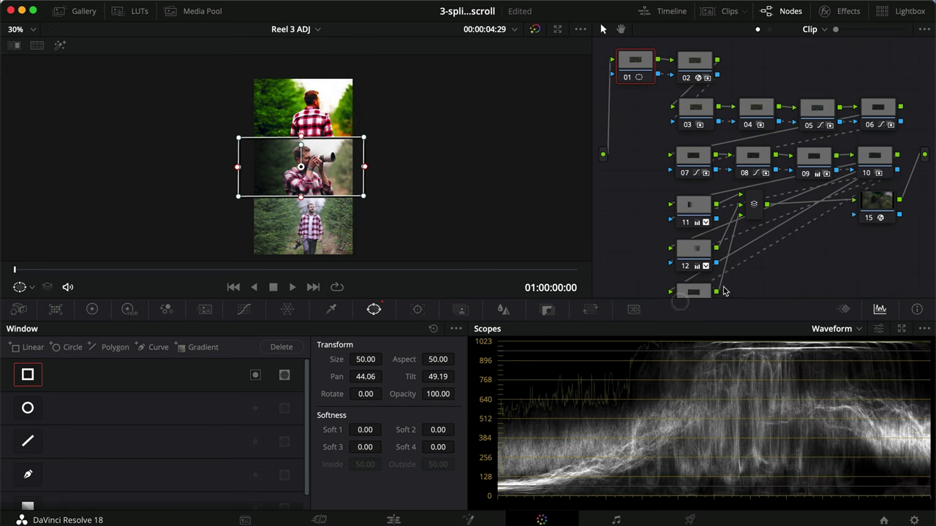
scroll(724, 291, "down", 1)
left_click(870, 189)
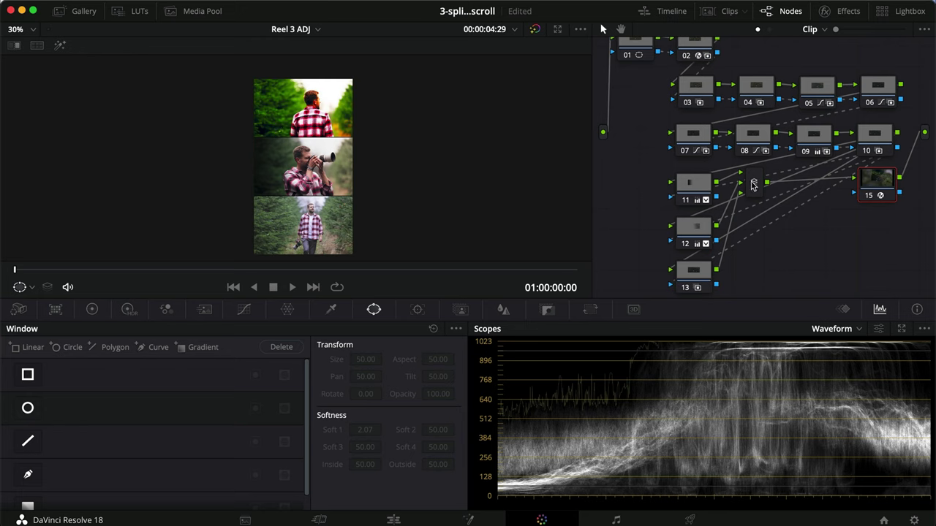
Step: Nudge the mixer lower and add a serial node 15 between the mixer and node 16
left_click(753, 185)
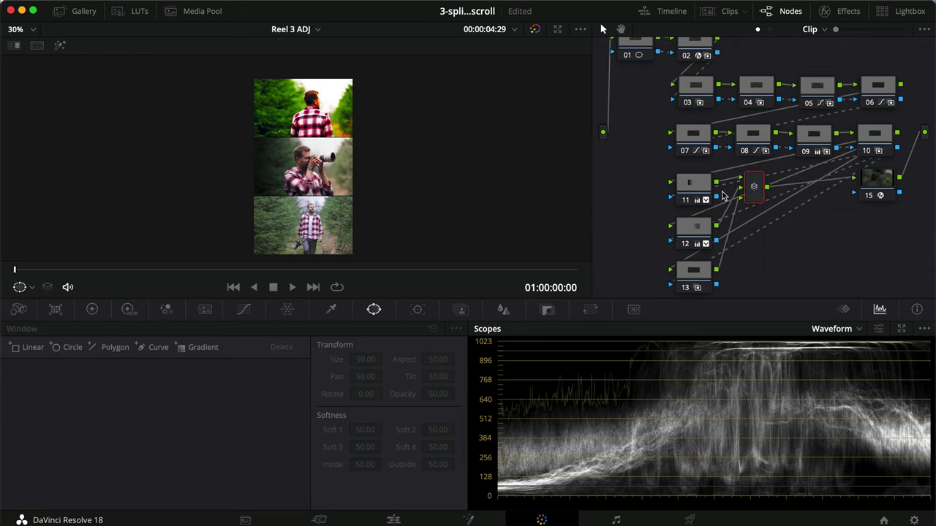
mouse_move(758, 188)
left_mouse_down()
mouse_move(756, 212)
mouse_move(757, 194)
left_mouse_up()
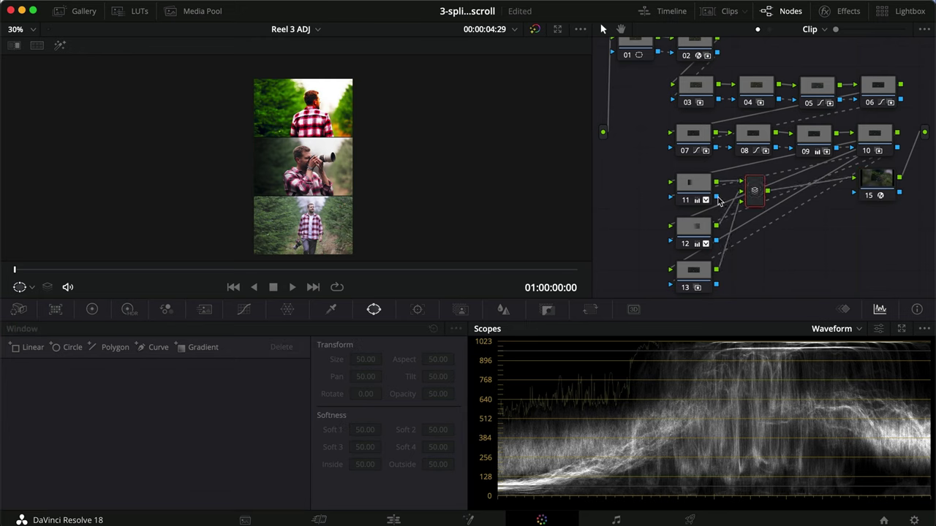
left_click(871, 178)
right_click(872, 180)
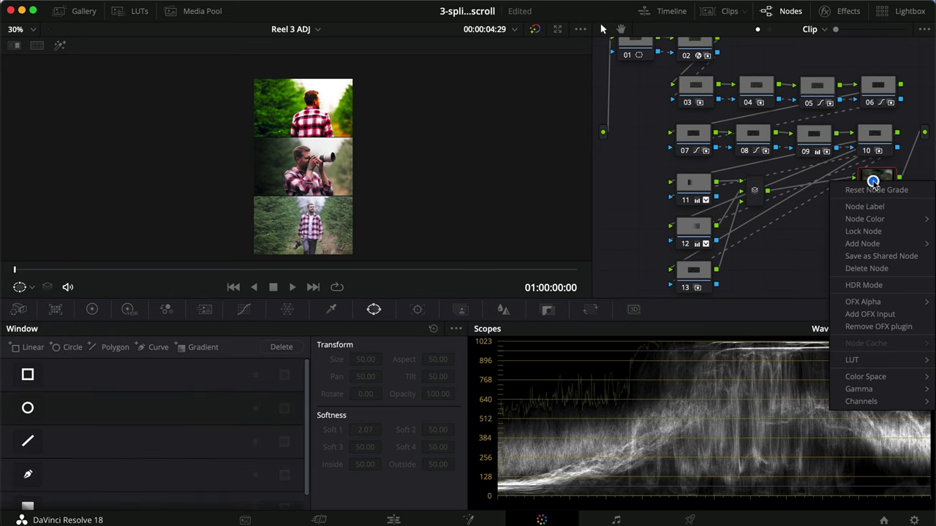
mouse_move(881, 244)
left_click(800, 256)
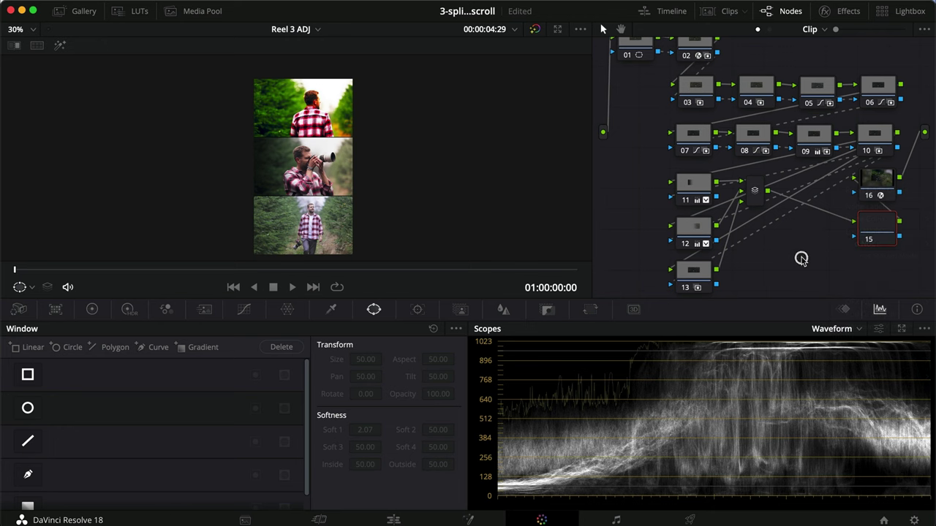
left_click_drag(877, 231, 852, 192)
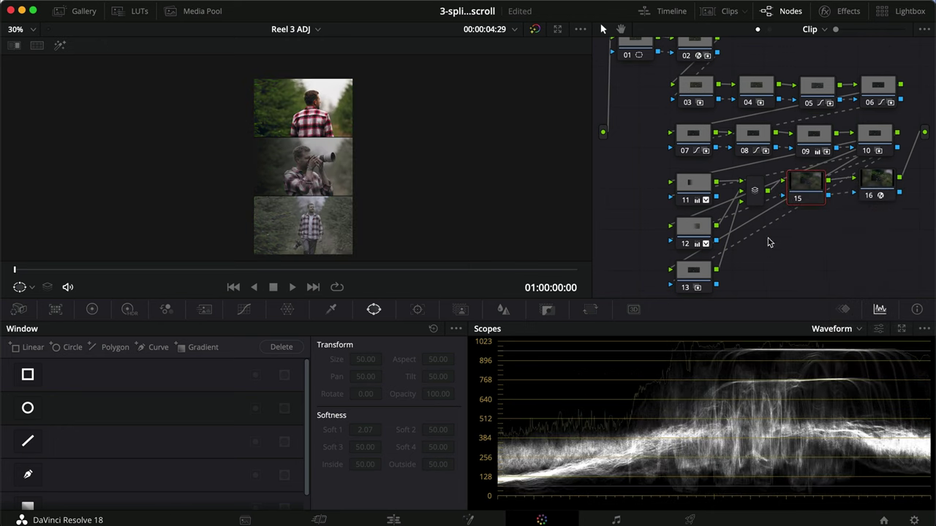
Step: Copy node 01's rectangle window onto node 15, then go to the Edit page
scroll(767, 242, "up", 1)
scroll(767, 245, "up", 1)
left_click(633, 56)
key("super+c")
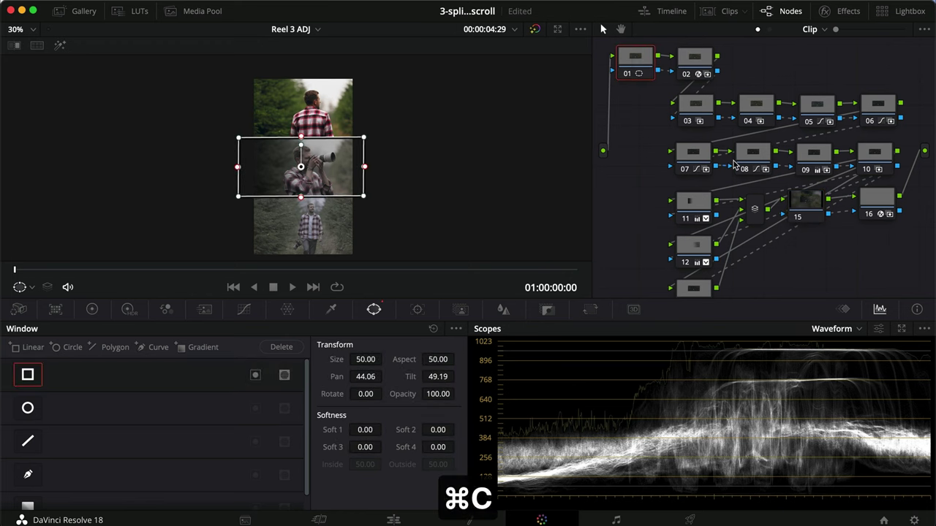
left_click(802, 210)
key("super+v")
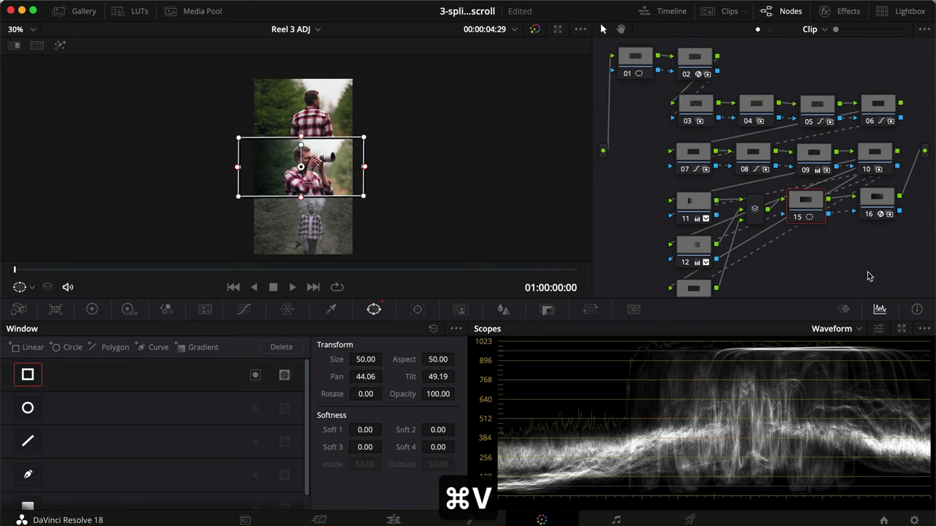
left_click_drag(804, 205, 807, 206)
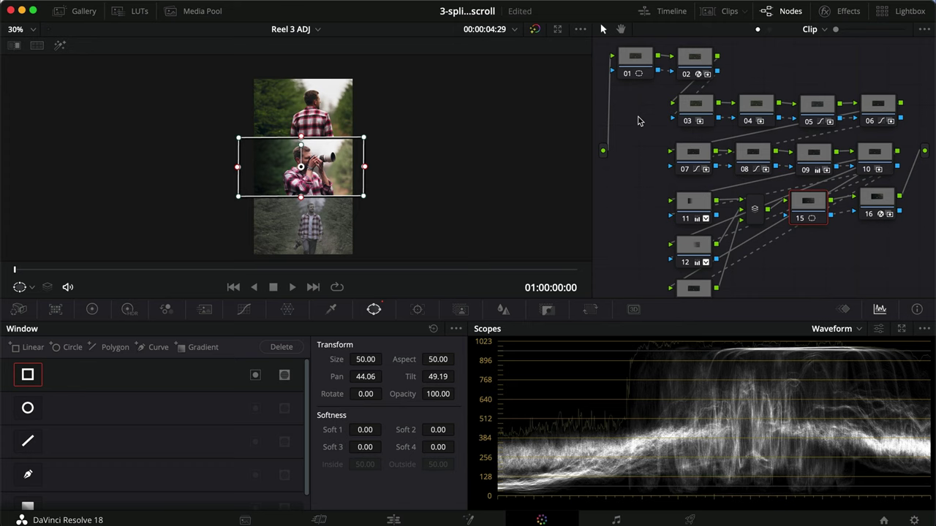
left_click(394, 519)
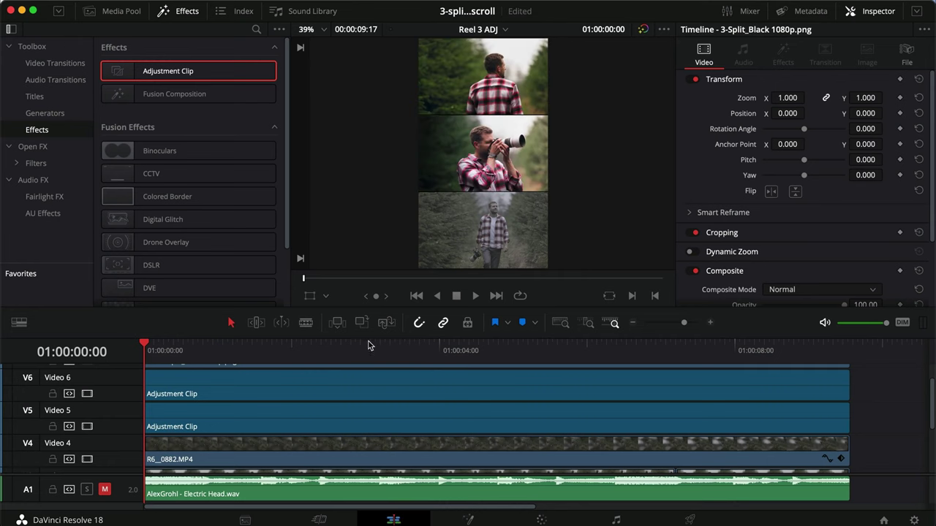
Step: Enlarge the viewer, play the three-split from the start, save, then restore the timeline with a taller Video 1
left_click_drag(366, 337, 374, 417)
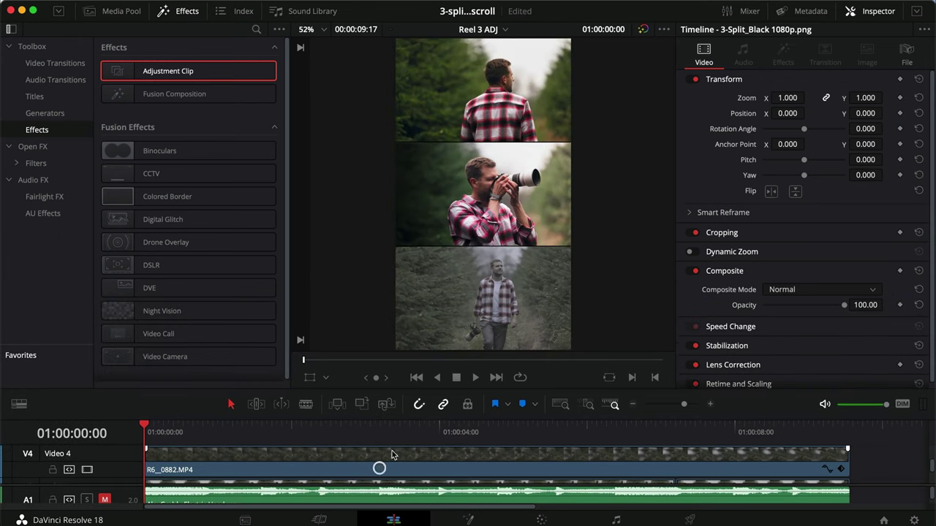
key("space")
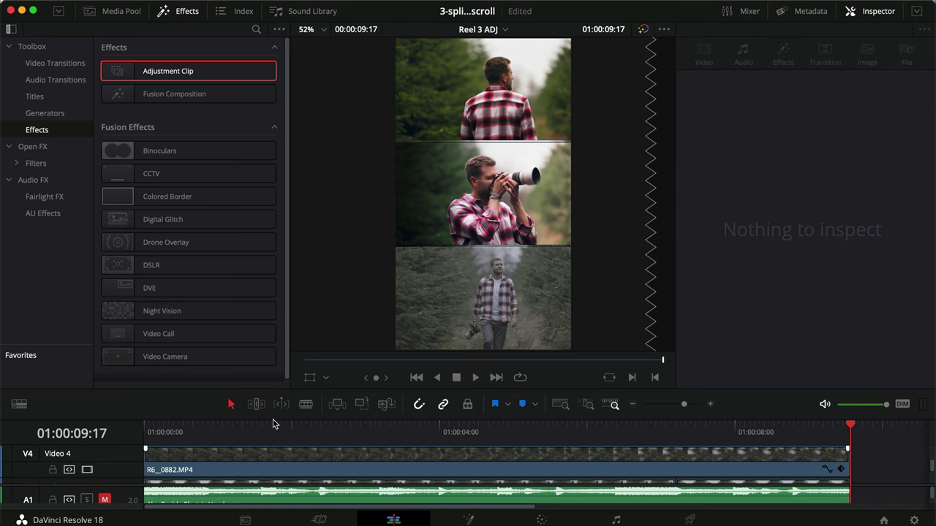
key("Home")
key("space")
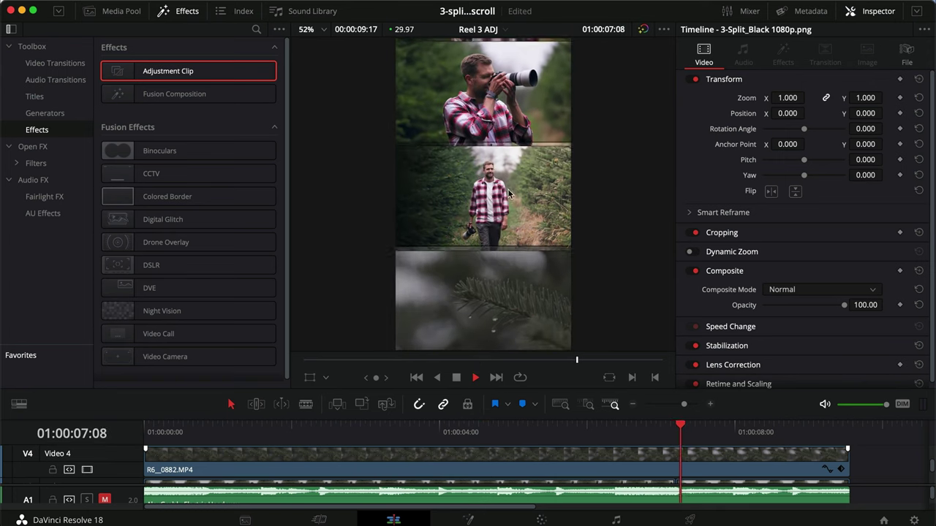
key("space")
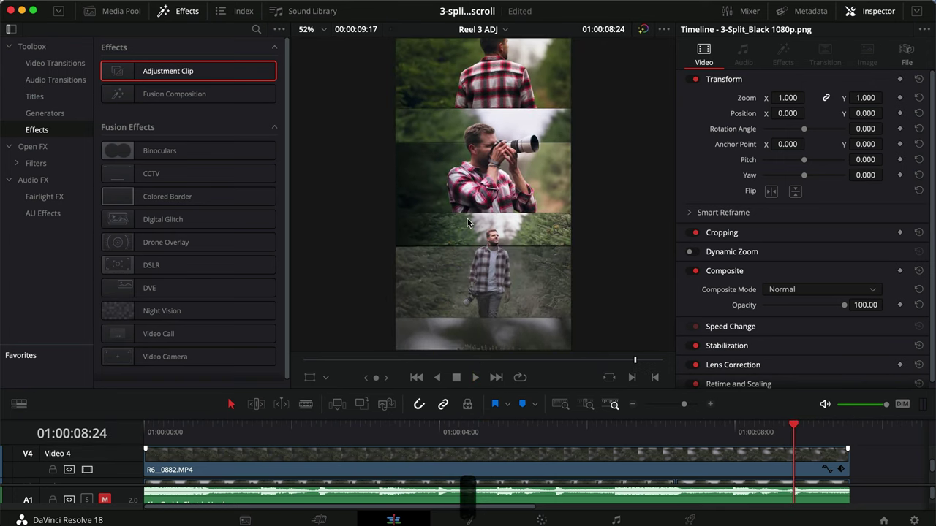
key("super+s")
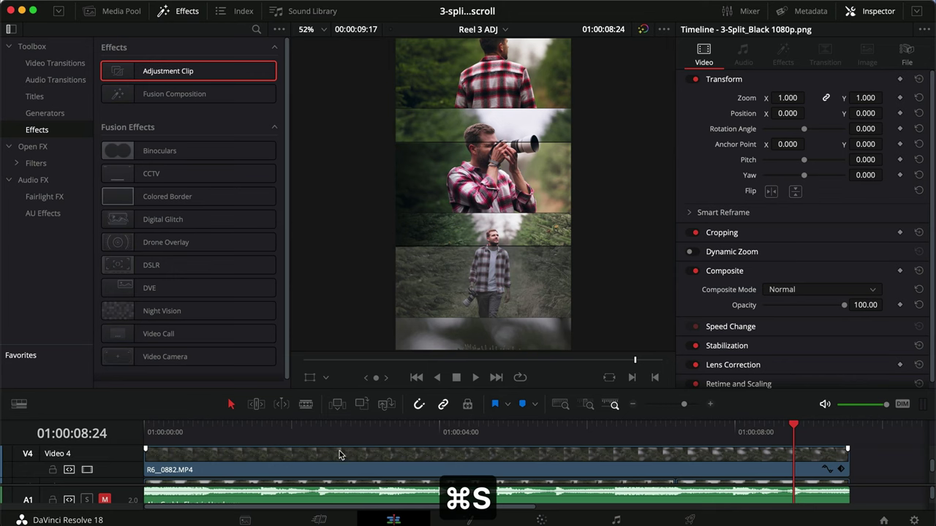
left_click_drag(341, 411, 347, 277)
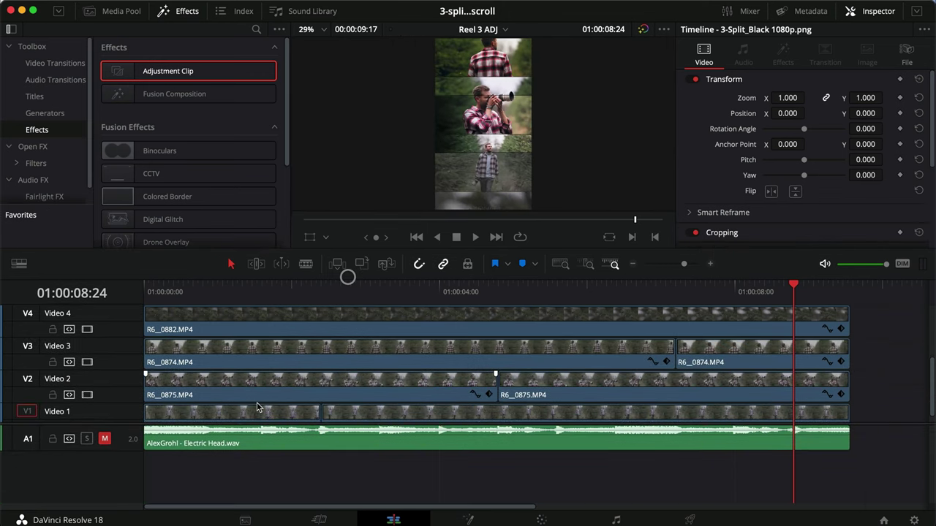
left_click_drag(128, 422, 126, 454)
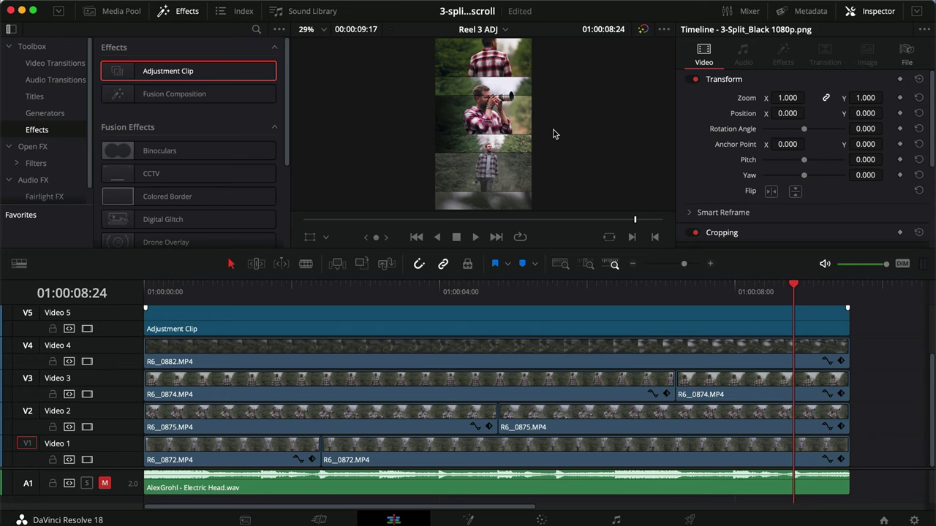
Step: Switch to the Reel 3 MSK timeline, mute audio track A1, play it back, and save
left_click(503, 30)
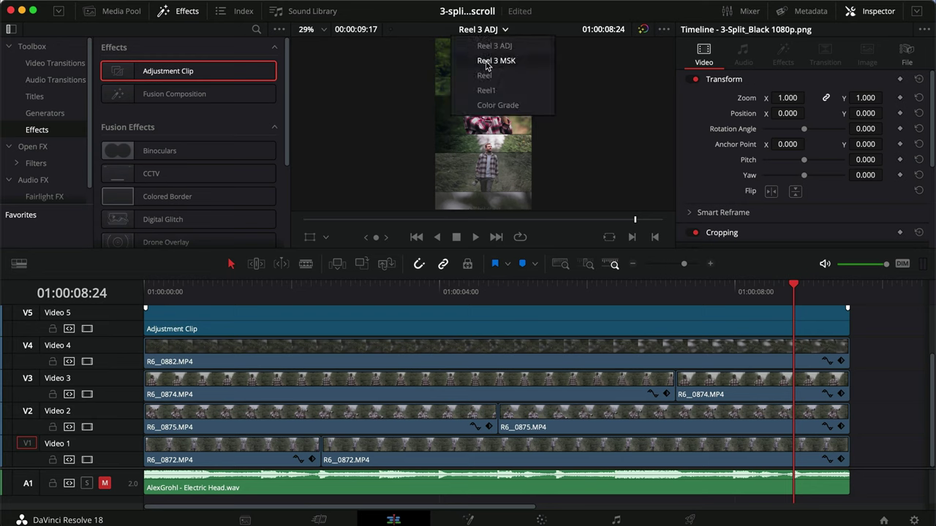
left_click(496, 61)
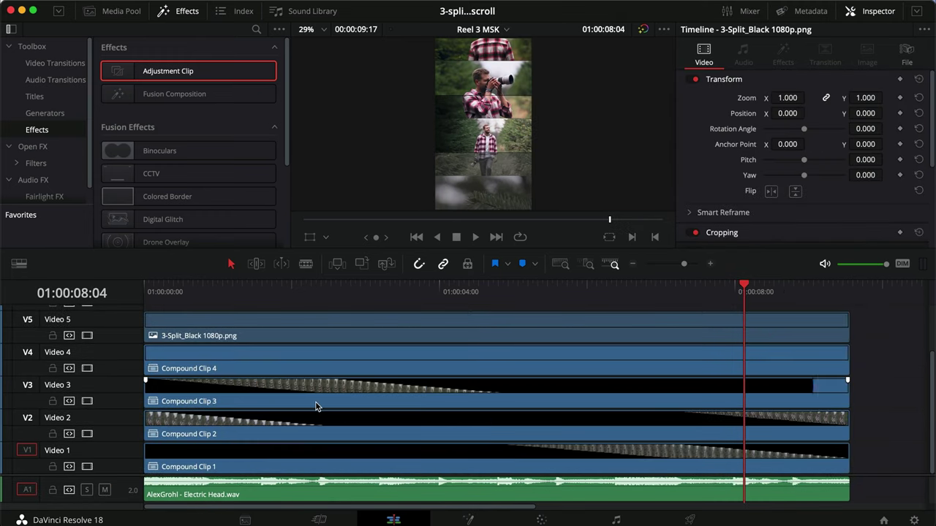
key("Home")
left_click(104, 490)
key("space")
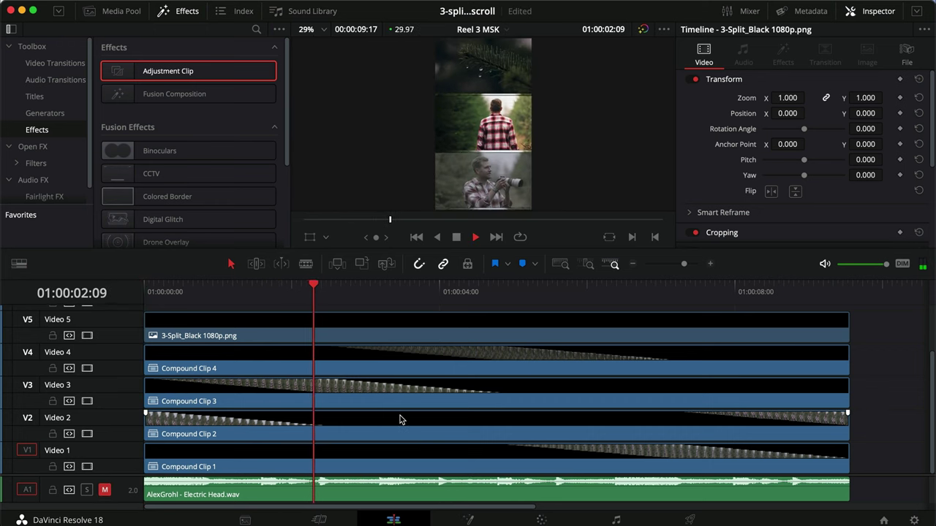
key("space")
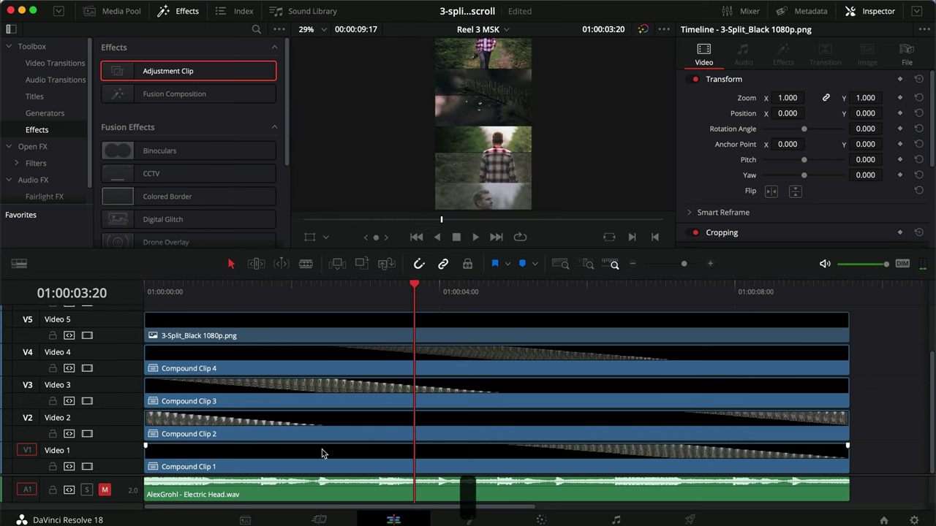
key("super+s")
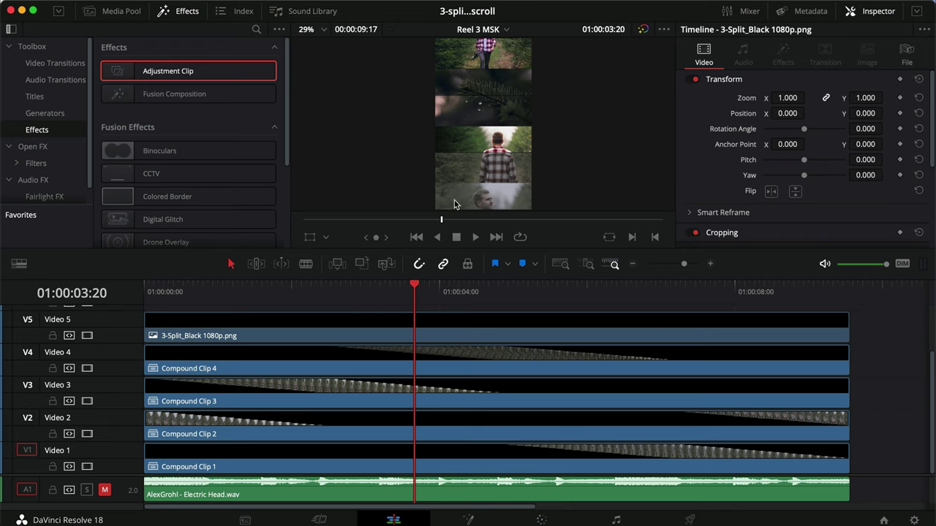
Step: Decompose Compound Clips 1 and 2 in place using clips only, then go to the Color page
left_click(181, 11)
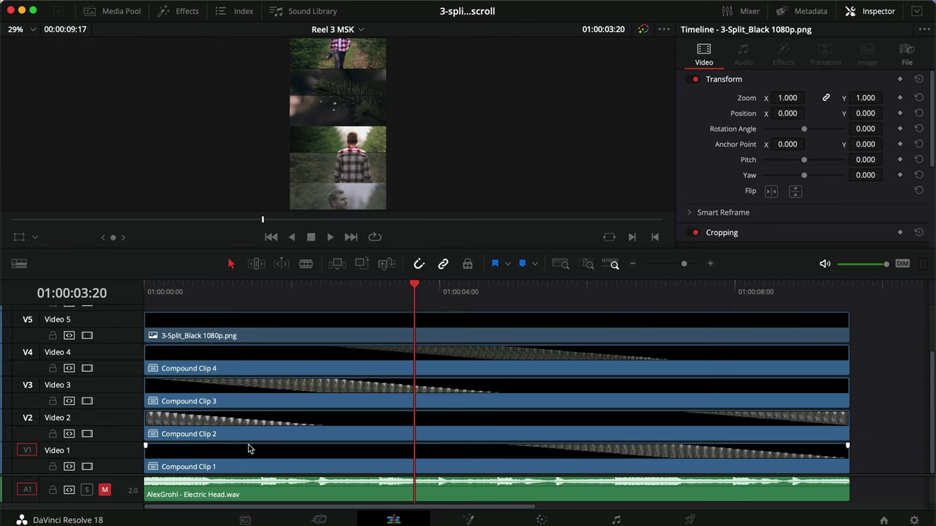
right_click(662, 455)
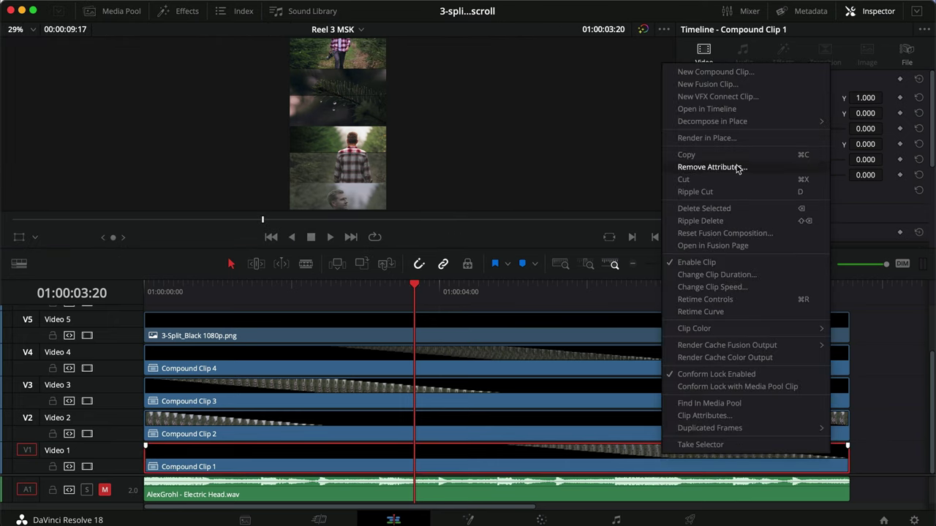
mouse_move(728, 121)
left_click(613, 123)
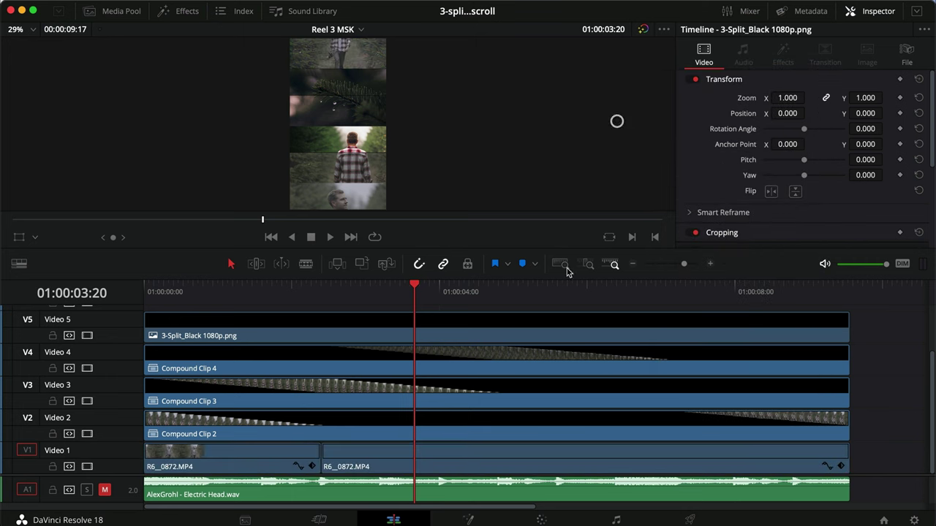
right_click(463, 432)
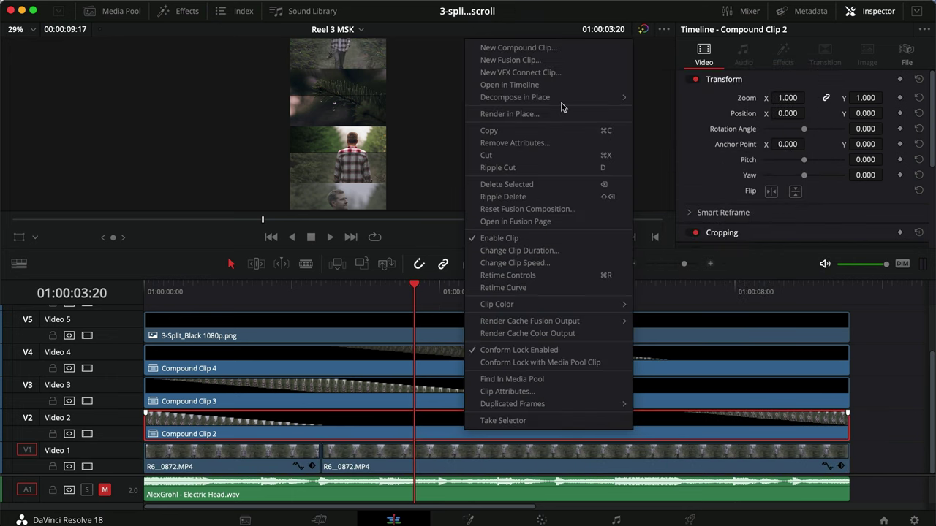
mouse_move(632, 99)
left_click(674, 97)
left_click(424, 389)
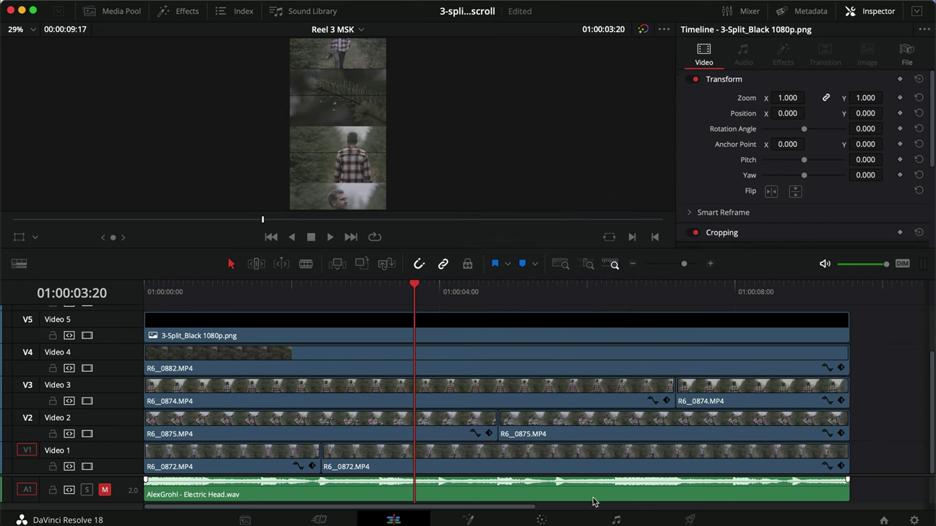
left_click(546, 520)
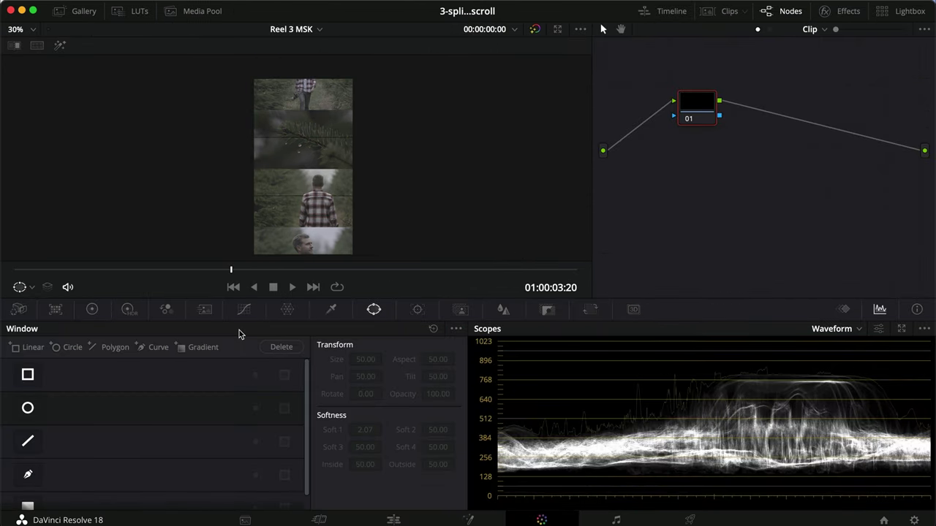
Step: Show the clip thumbnails and inspect the node trees of clips 04 and 03
left_click(709, 12)
left_click(223, 255)
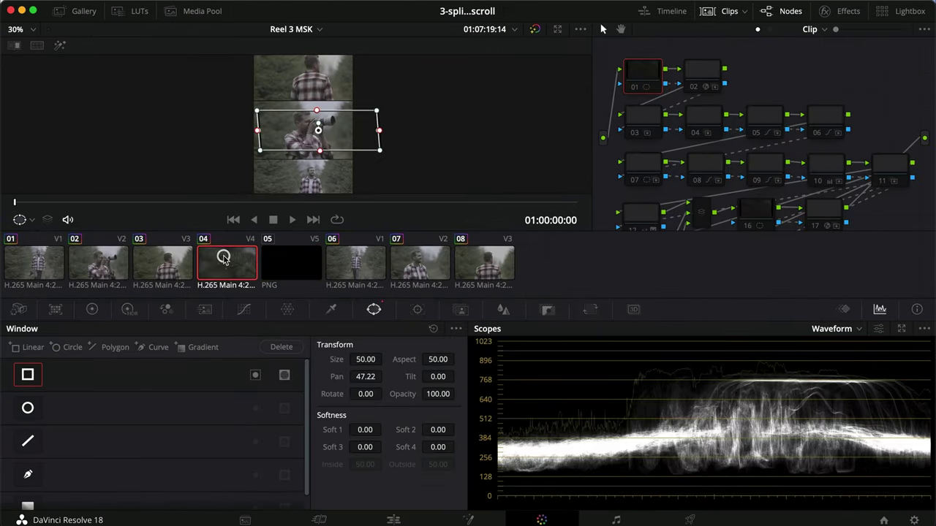
scroll(724, 173, "down", 4)
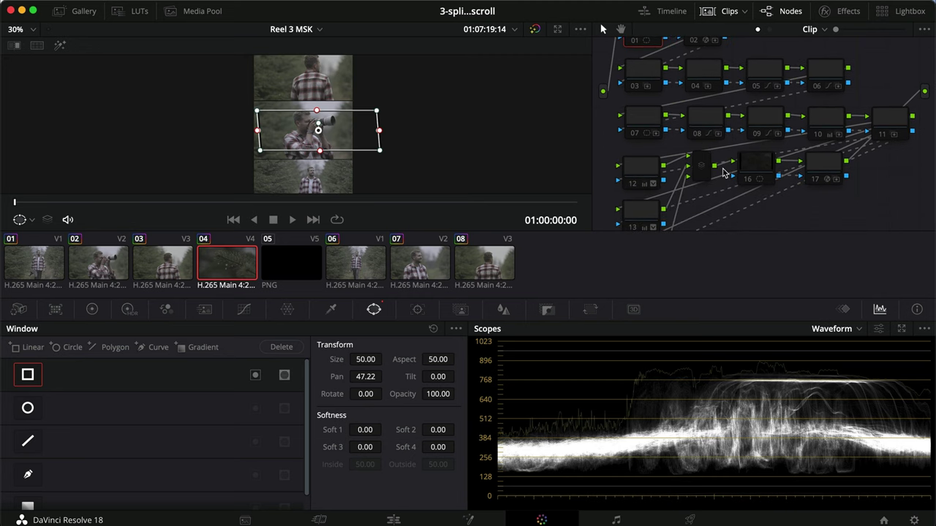
left_click(177, 278)
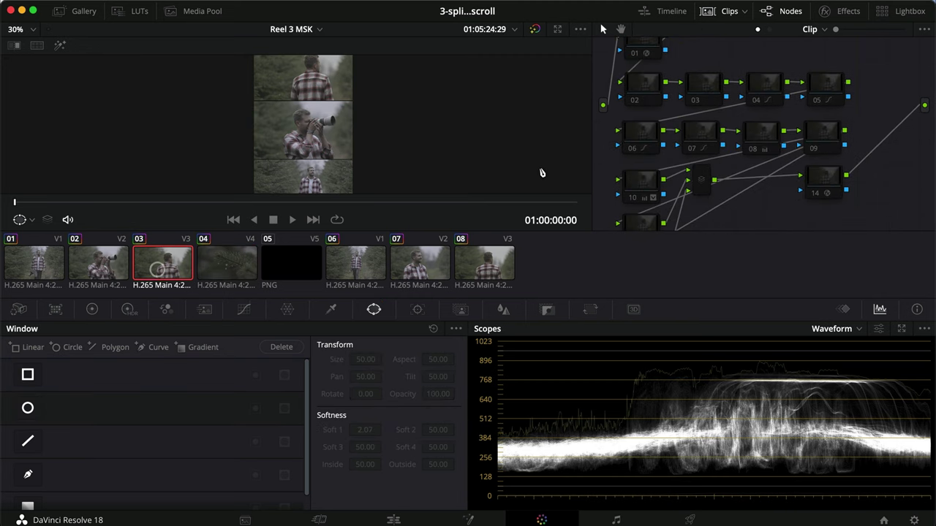
scroll(734, 176, "up", 4)
scroll(697, 90, "down", 5)
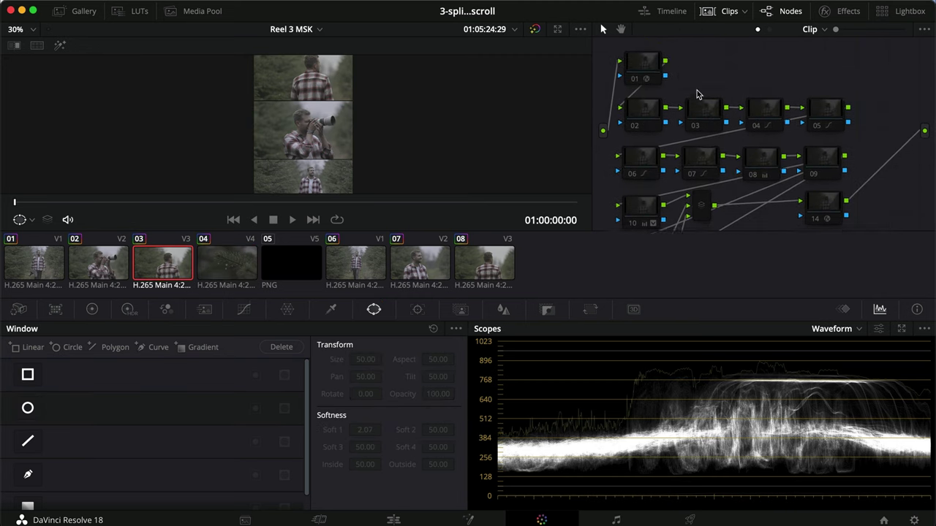
scroll(663, 176, "up", 4)
scroll(663, 176, "down", 2)
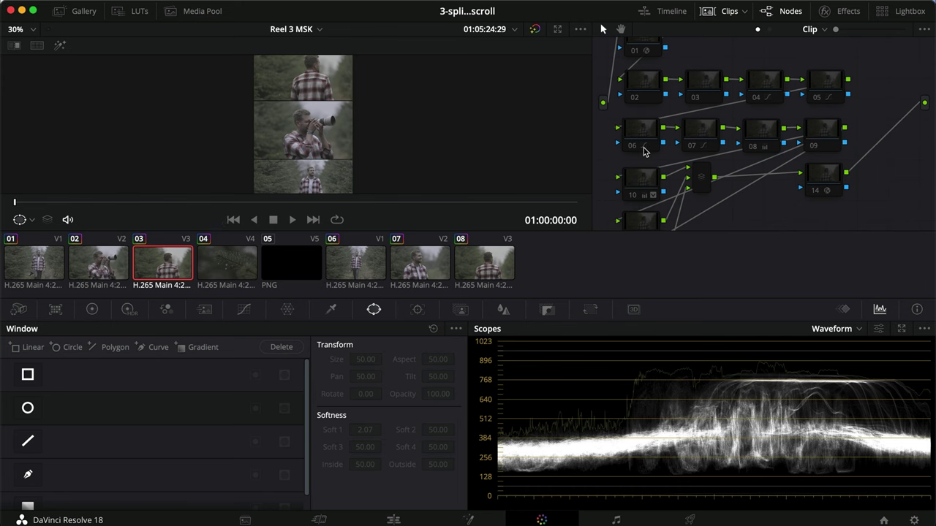
scroll(644, 154, "up", 1)
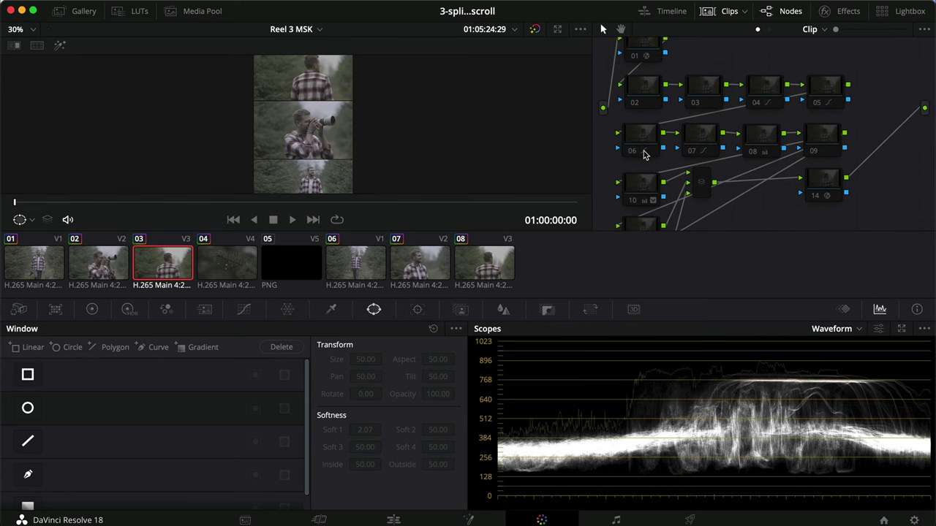
Step: Play the timeline on the Edit page to review the split, then return to Color
left_click(382, 519)
key("space")
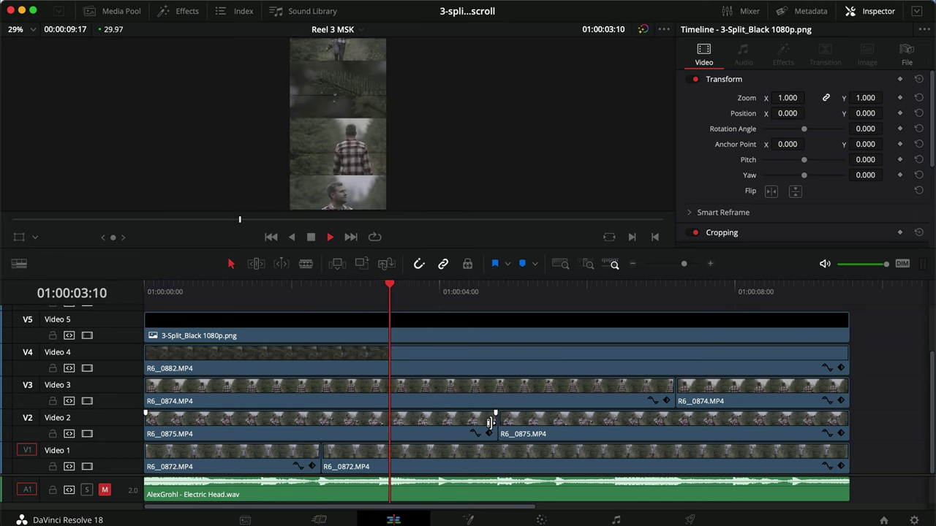
key("space")
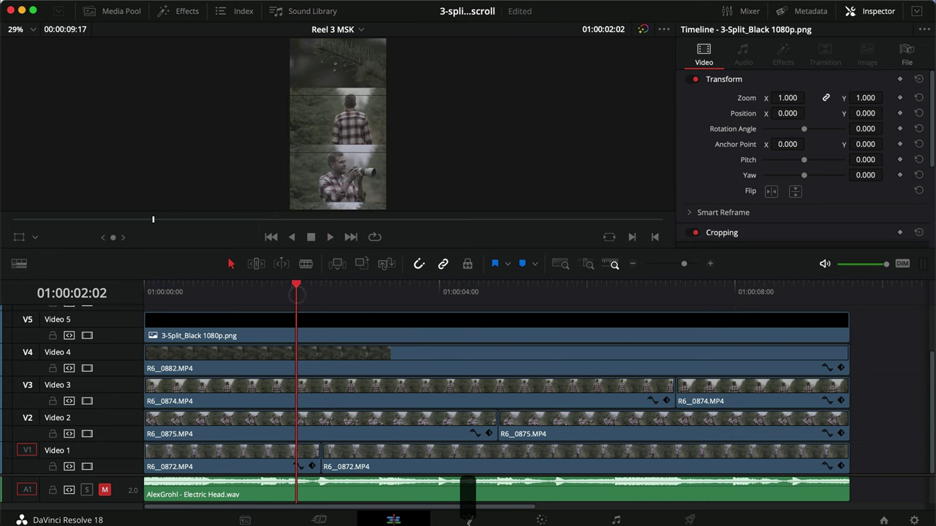
left_click(532, 517)
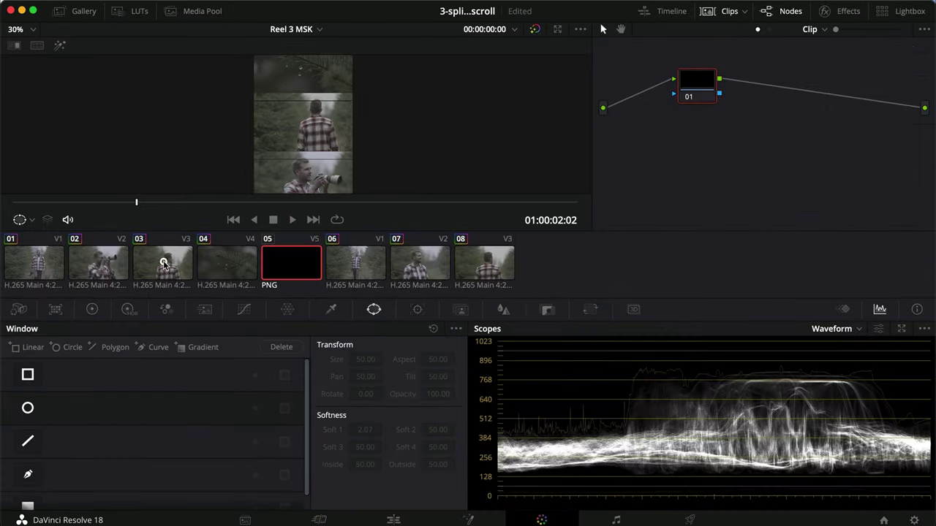
Step: Load clip 03 and insert a new serial node before its node 01
left_click(164, 264)
scroll(722, 145, "up", 2)
left_click(733, 73)
left_click_drag(732, 73, 703, 76)
right_click(699, 71)
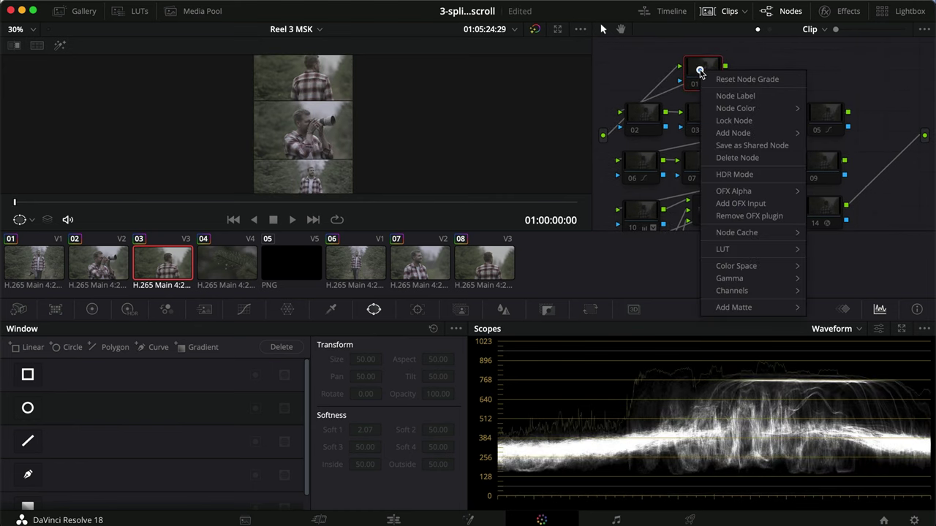
mouse_move(735, 133)
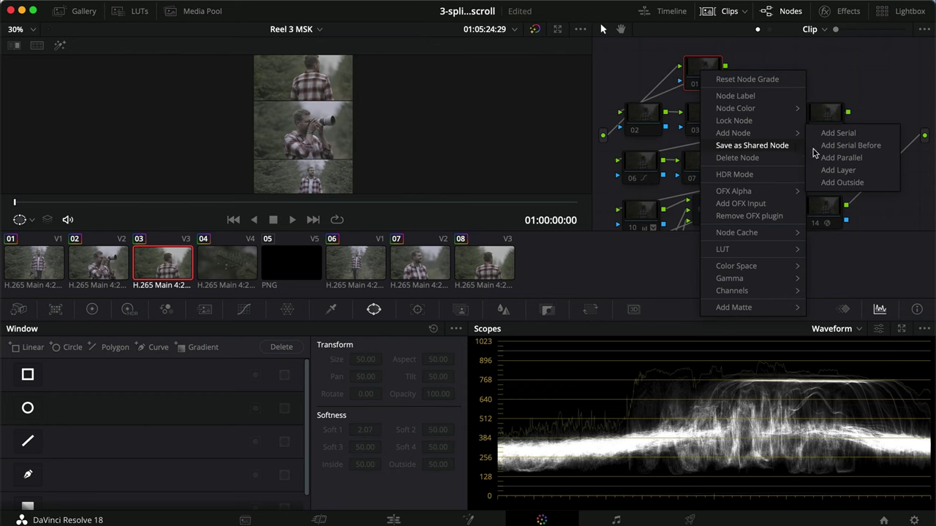
left_click(850, 145)
scroll(641, 180, "down", 2)
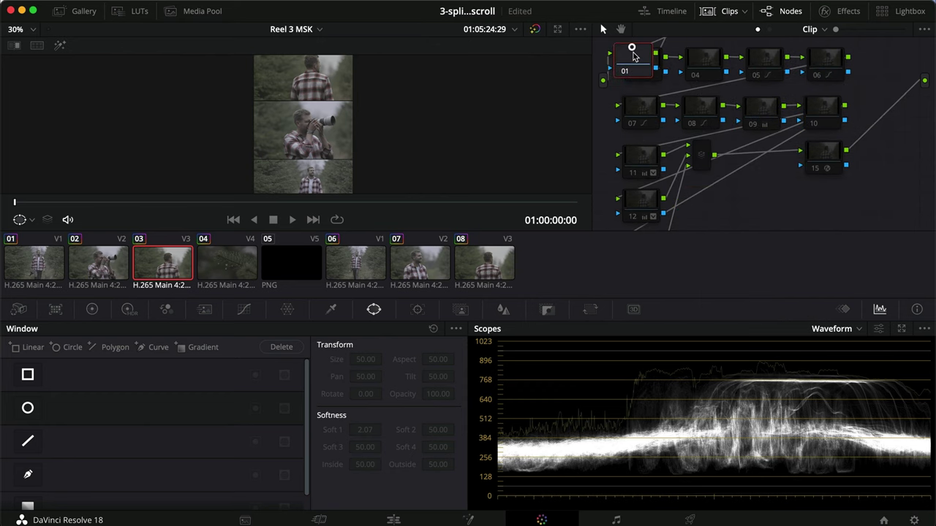
scroll(646, 90, "up", 3)
left_click_drag(643, 95, 640, 91)
Step: Add a rectangular window to the new node fitted over the top panel, check playback, and open tracking
left_click(28, 374)
left_click_drag(309, 94, 384, 72)
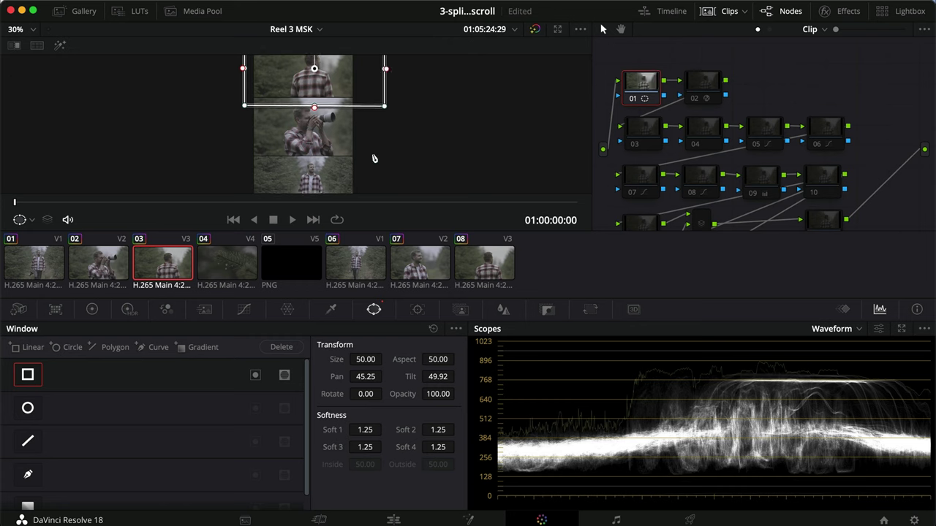
scroll(371, 156, "down", 4)
scroll(373, 158, "up", 1)
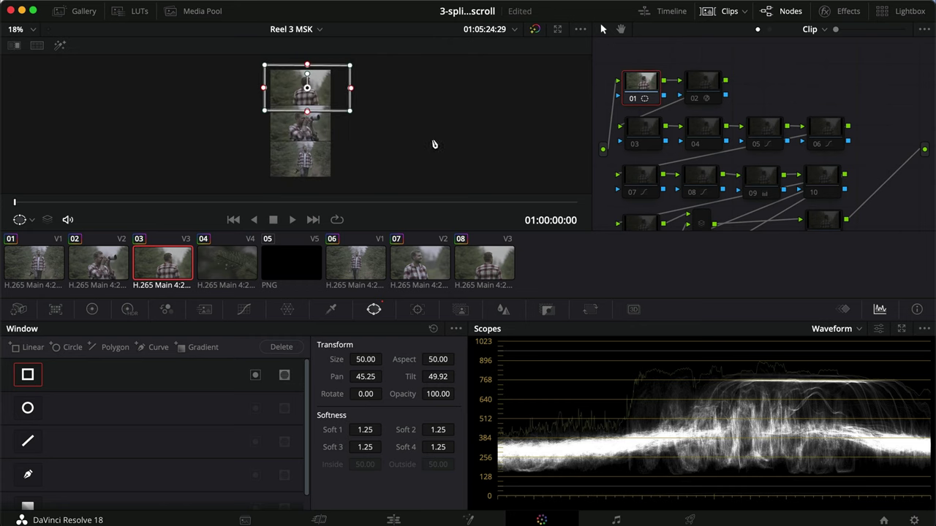
left_click_drag(335, 93, 331, 97)
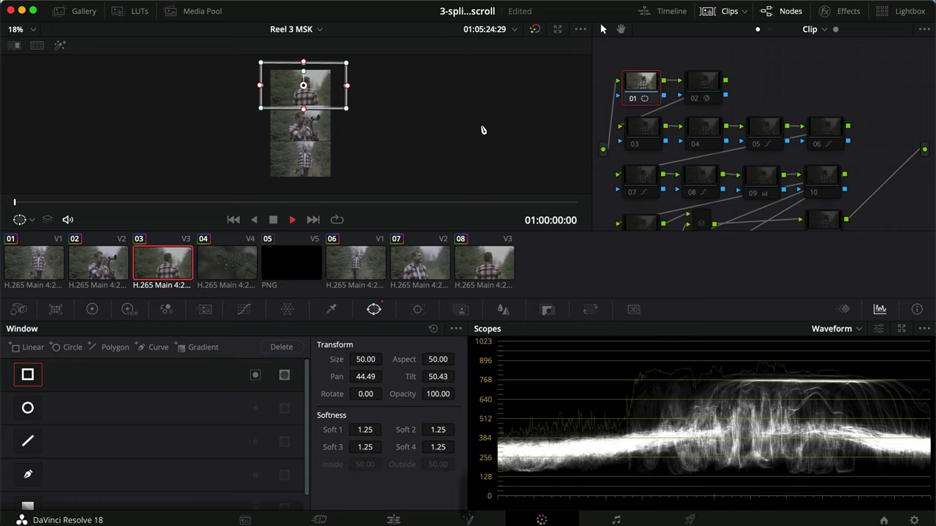
key("space")
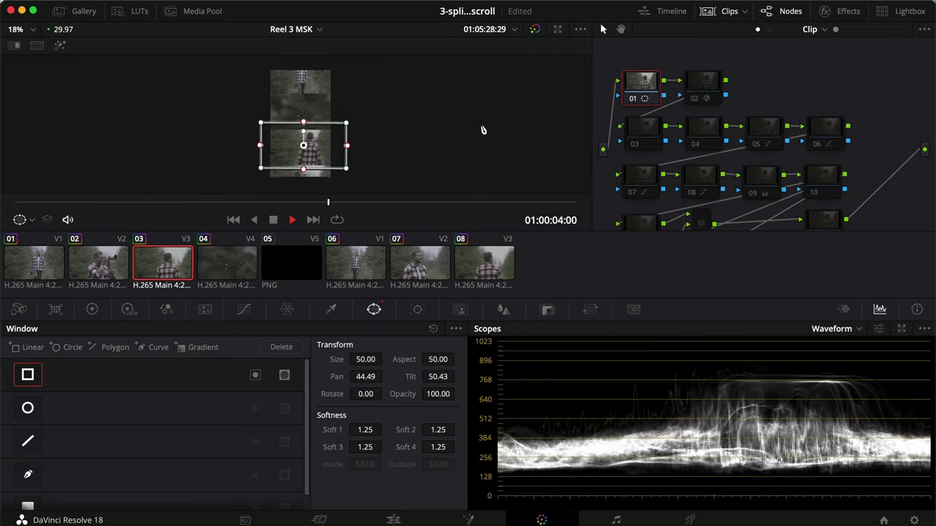
key("space")
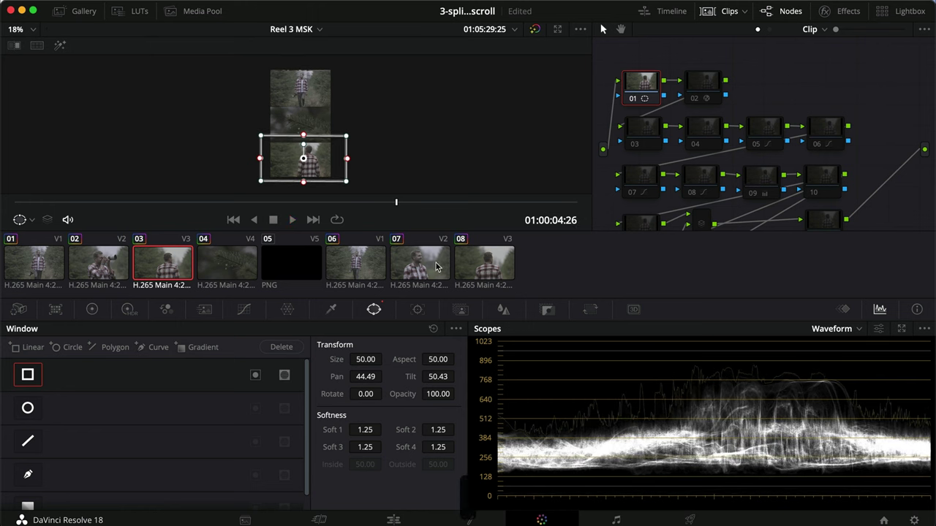
left_click(417, 309)
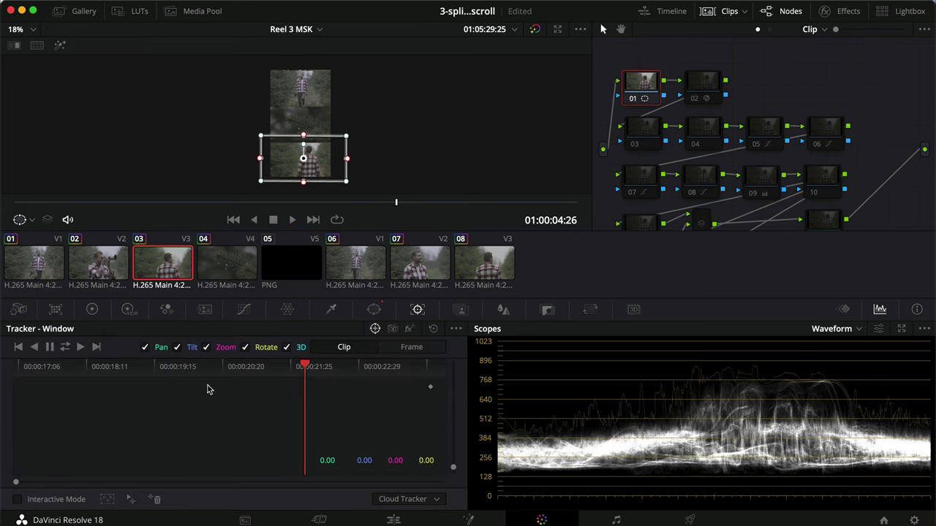
Step: Keyframe the window frame by frame, moving it onto the top image at the last frame, and review
left_click(18, 366)
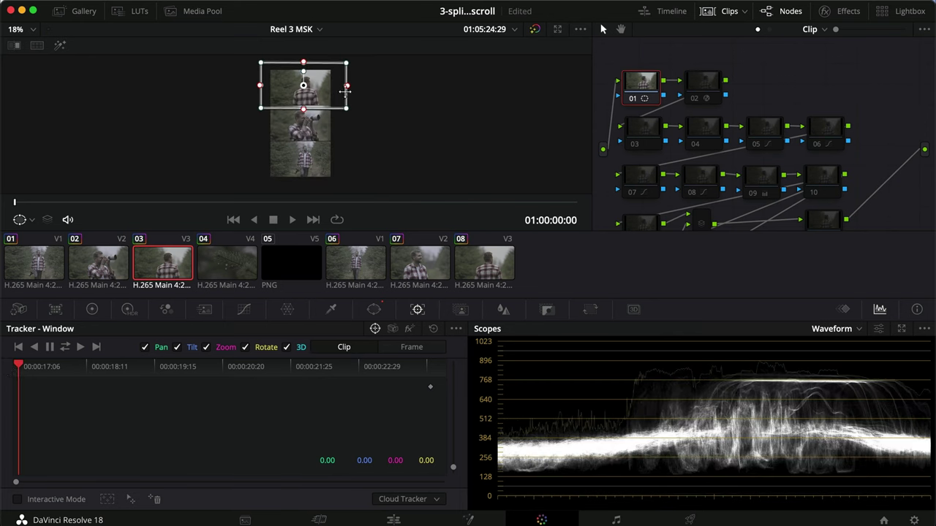
left_click(411, 348)
left_click(420, 368)
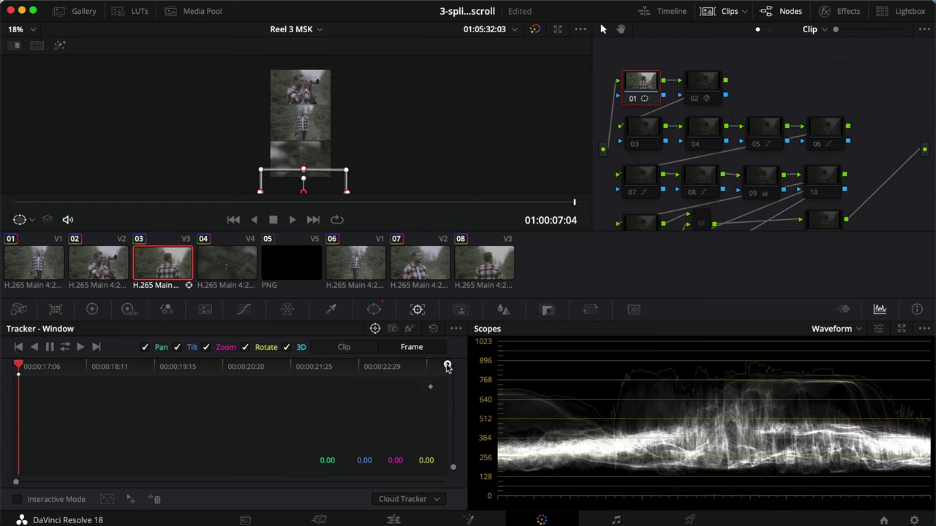
left_click_drag(324, 177, 324, 71)
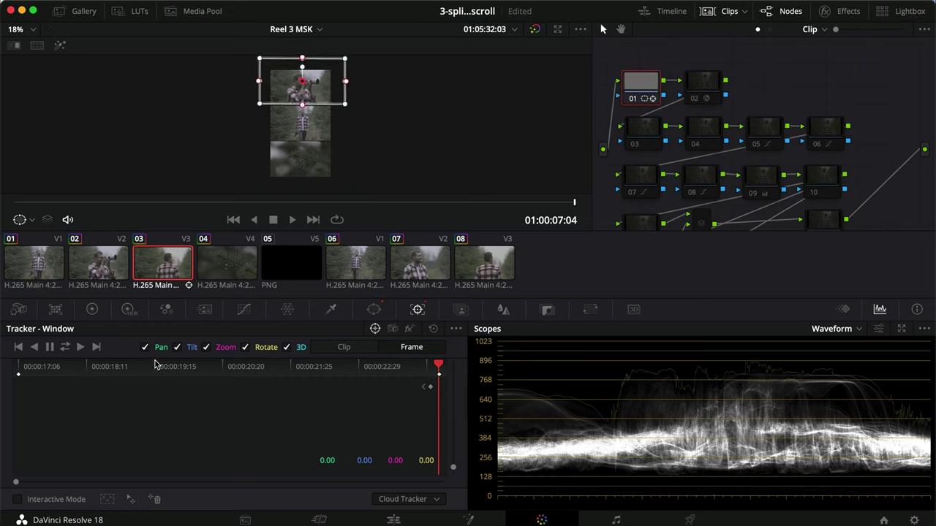
left_click(18, 368)
key("space")
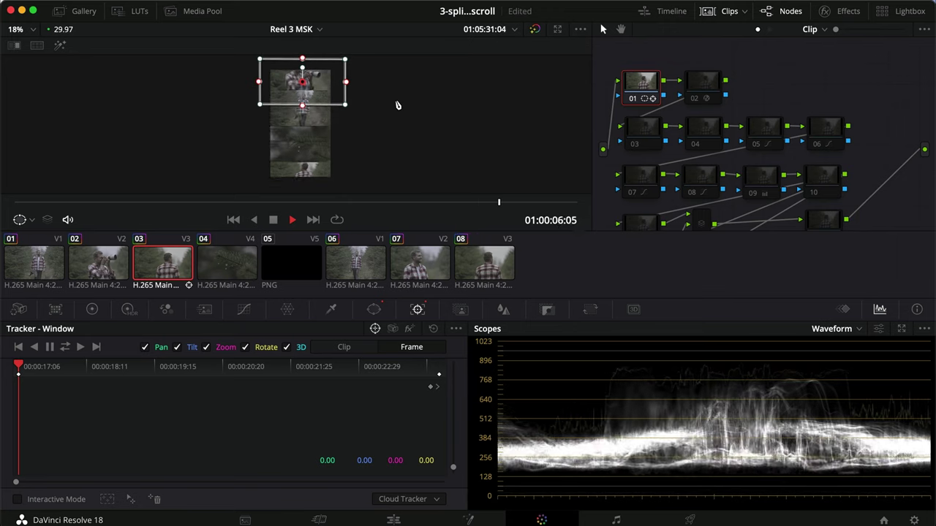
key("space")
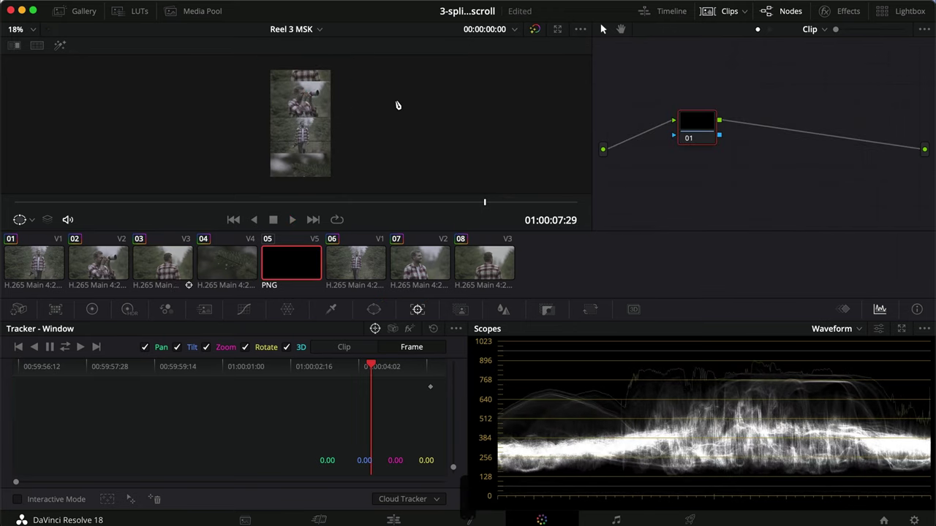
Step: Delete clip 03's inserted window node, shift node 01 back left, and return to the Edit page
key("Home")
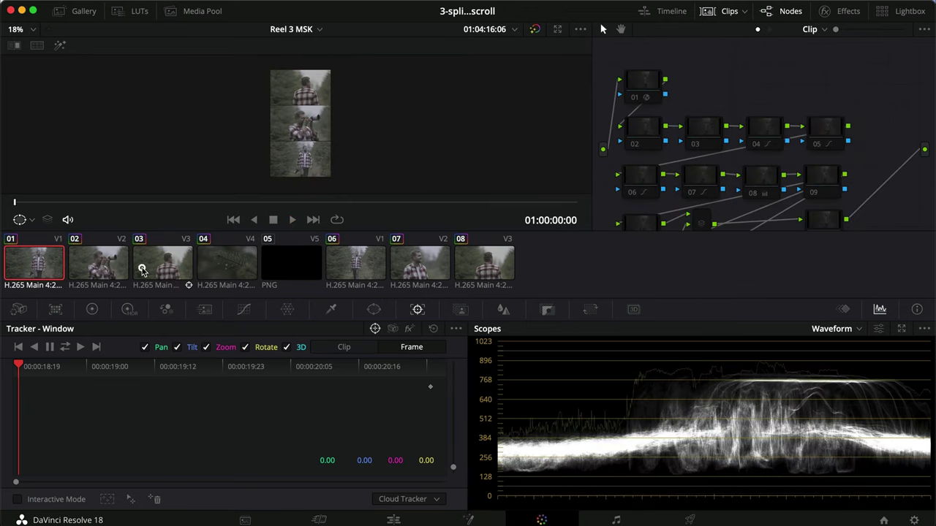
left_click(143, 269)
left_click(637, 87)
key("BackSpace")
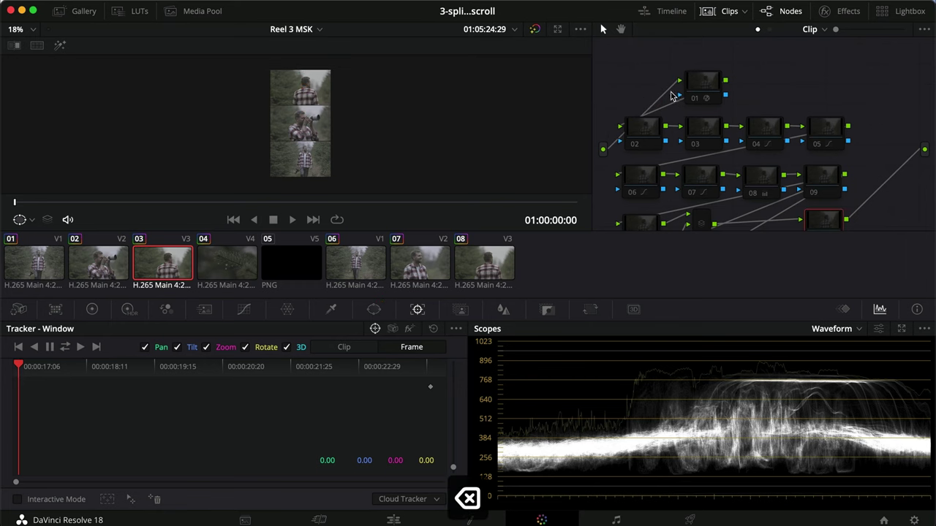
left_click_drag(698, 91, 638, 95)
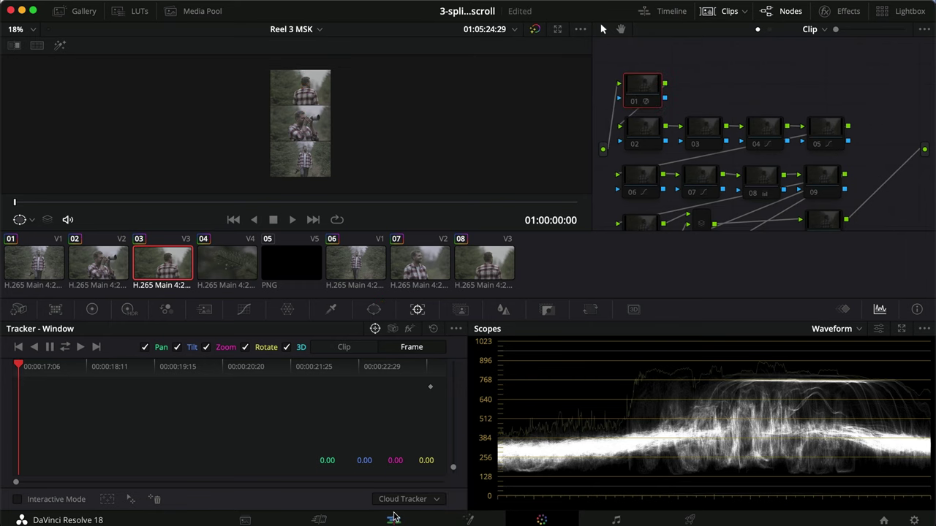
left_click(394, 519)
Step: Move the spare R6_0874 clip on V3 past the split's end, then begin selecting the Video 1 clips
scroll(391, 448, "right", 5)
left_click_drag(446, 399, 672, 390)
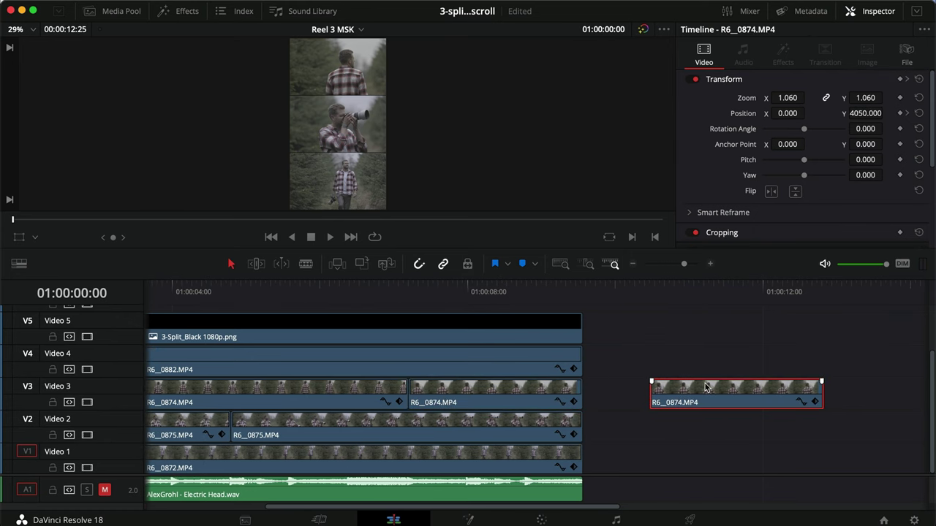
left_click(698, 356)
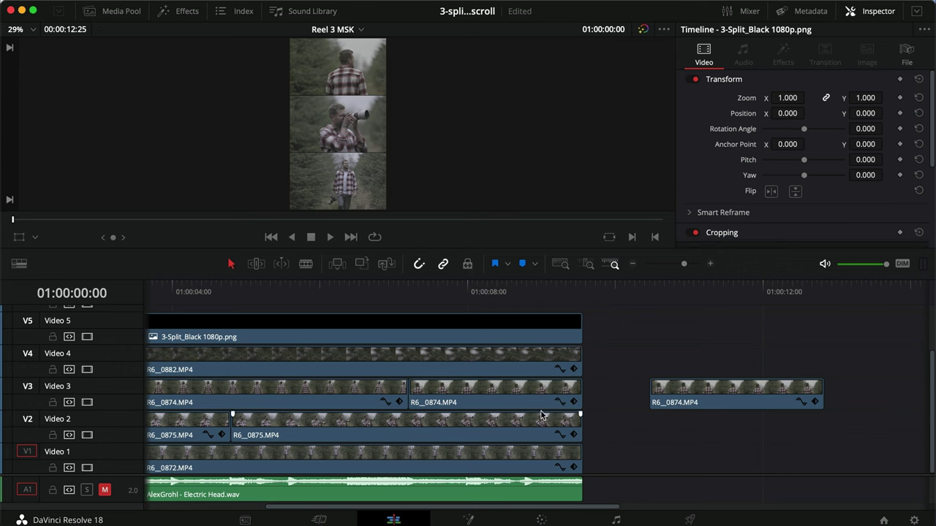
scroll(648, 369, "left", 5)
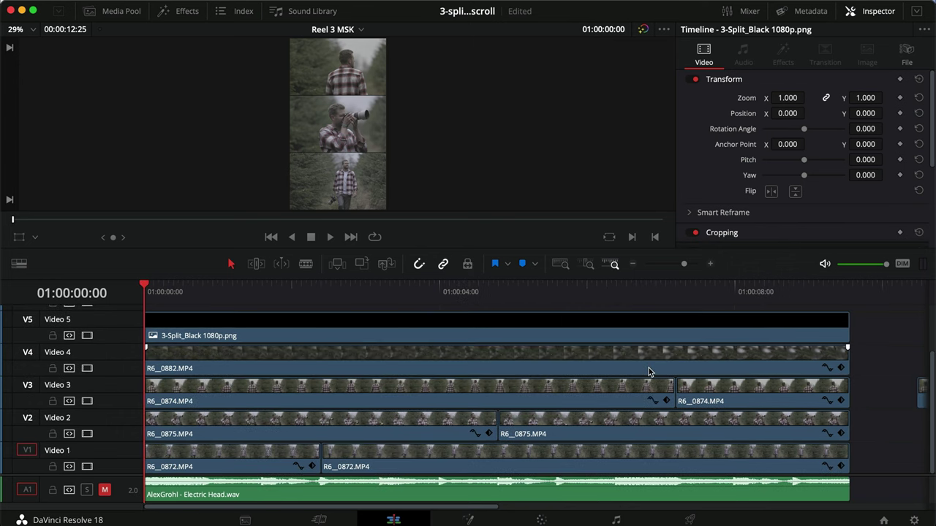
left_click_drag(887, 455, 921, 445)
Step: Turn the R6_0872 clips on V1 and the R6_0875 clips on V2 into Compound Clips 5 and 6
left_click_drag(864, 460, 279, 456)
right_click(279, 456)
left_click(314, 71)
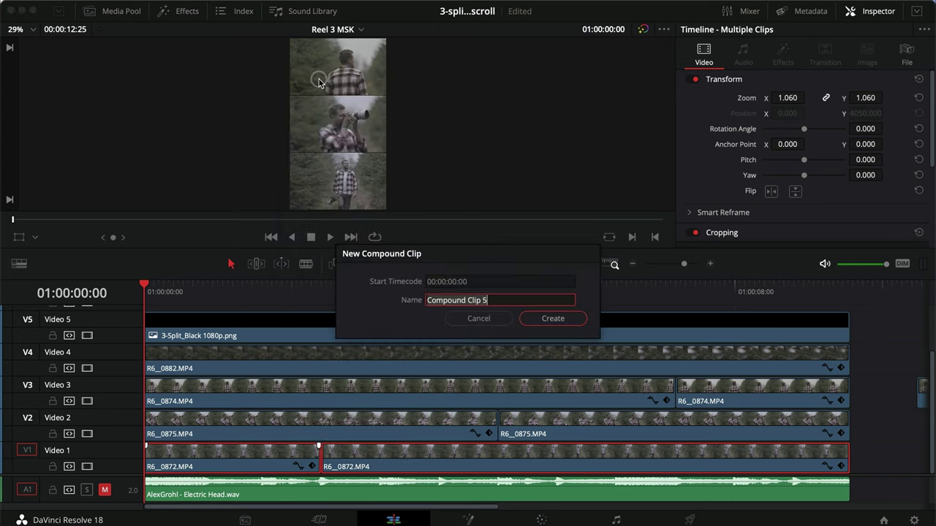
key("Return")
left_click_drag(864, 413, 446, 420)
right_click(445, 420)
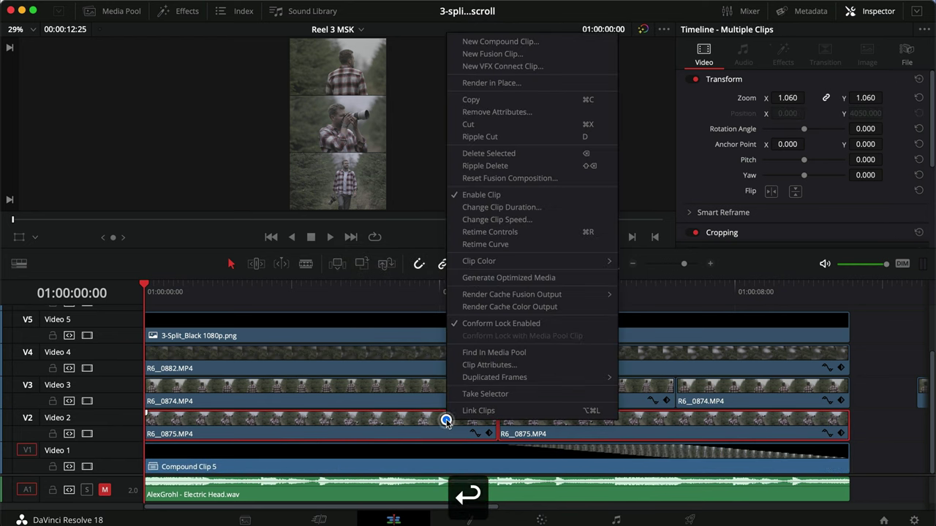
left_click(501, 42)
key("Return")
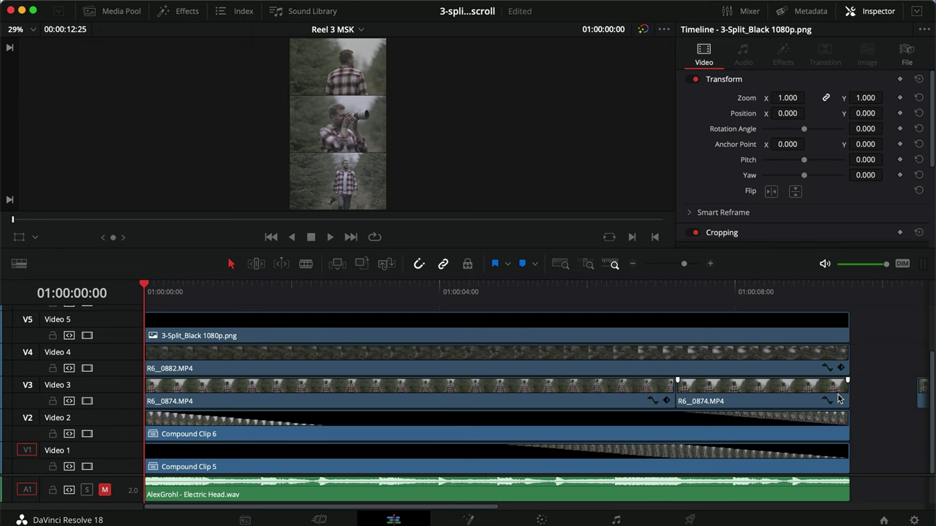
Step: Make Compound Clips 7 and 8 from the V3 R6_0874 and V4 R6_0882 clips, then save
left_click_drag(860, 396, 608, 388)
right_click(607, 388)
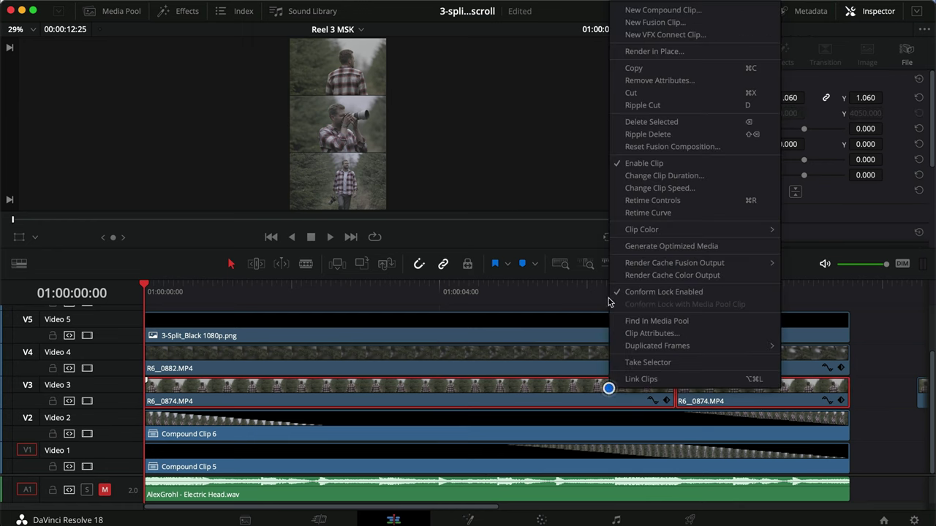
left_click(661, 11)
key("Return")
left_click(757, 354)
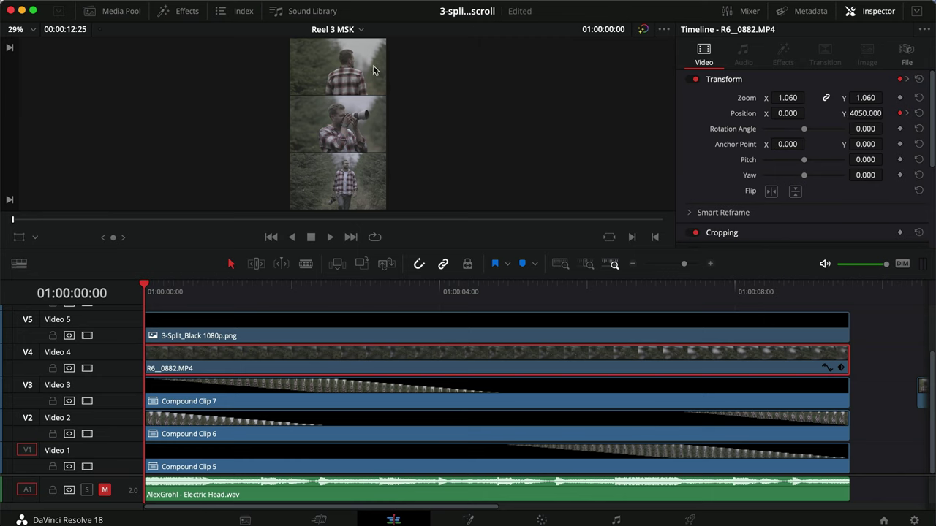
right_click(347, 370)
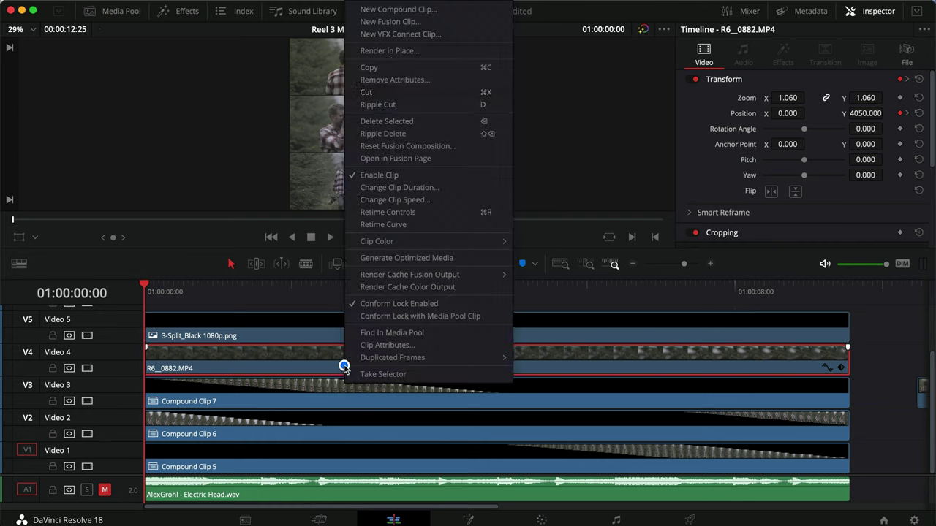
left_click(398, 8)
key("Return")
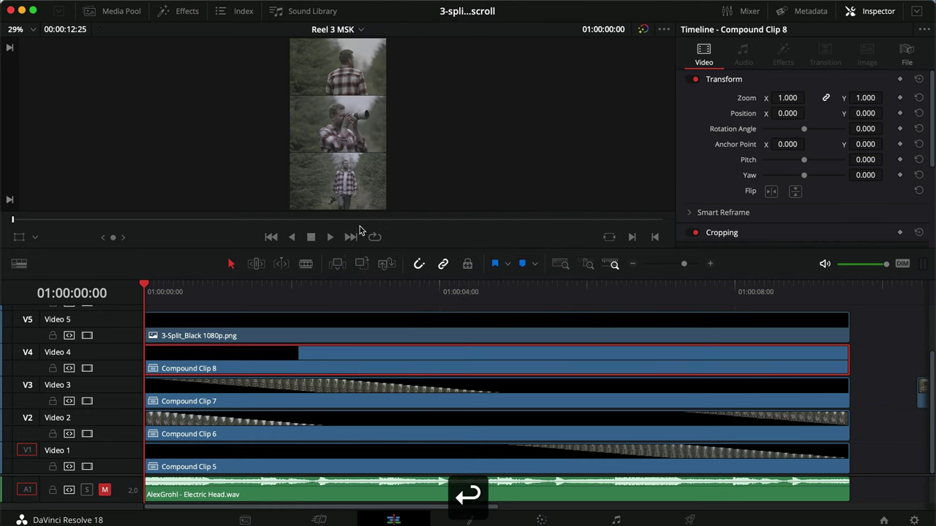
left_click(874, 366)
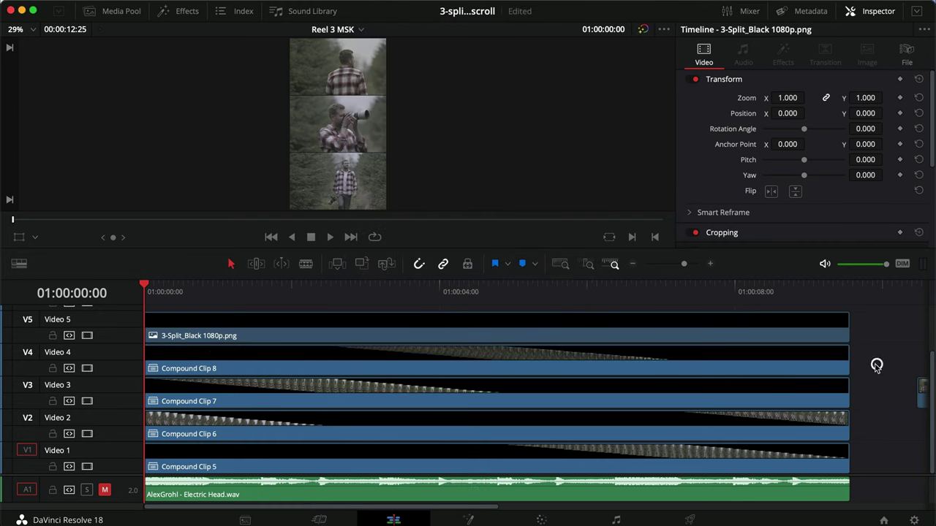
key("super+s")
Step: Switch to the Color page and view the grades of clips 02 and 03
key("shift+6")
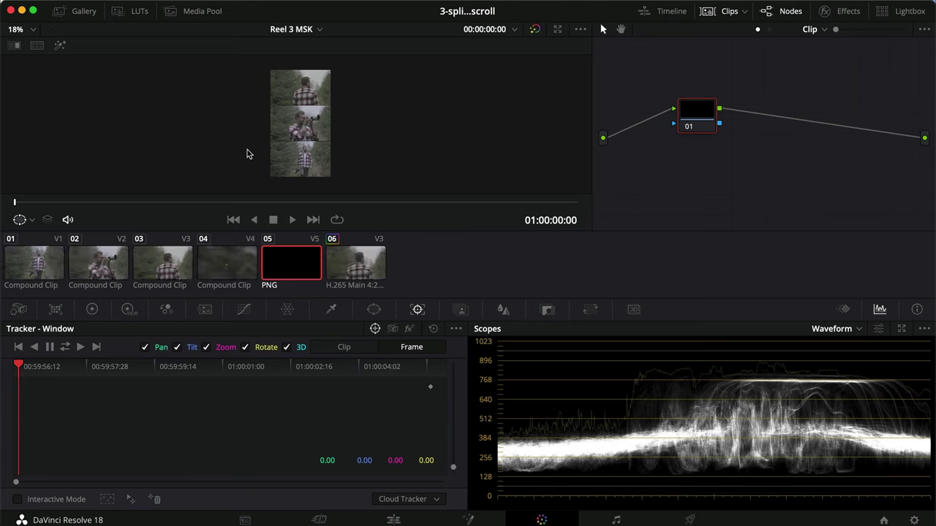
left_click(100, 255)
left_click(150, 257)
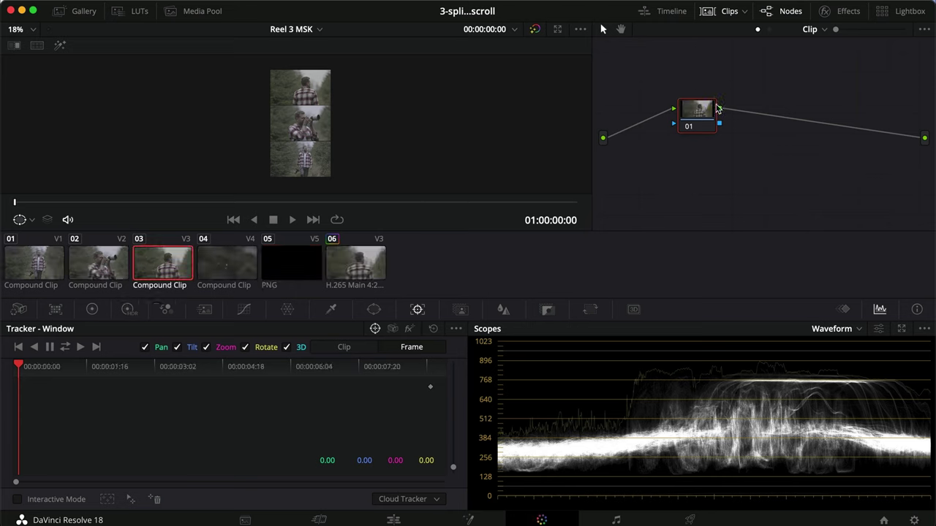
Step: Copy clip 06's full node tree and paste it onto compound clips 01 through 04
left_click(104, 269)
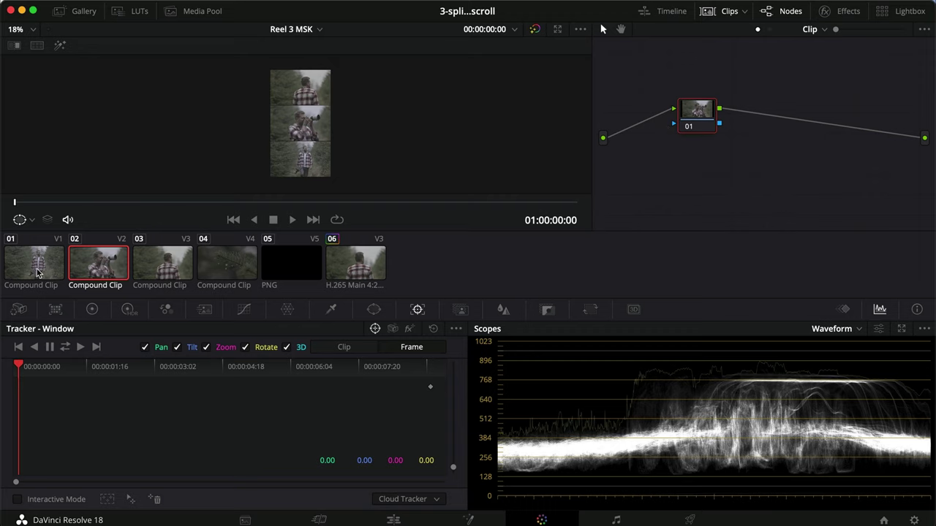
left_click(353, 289)
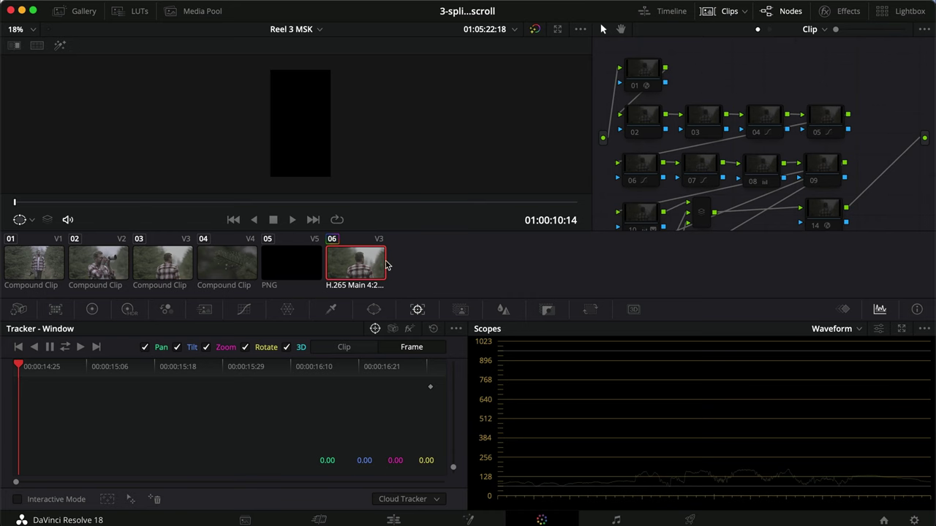
key("super+c")
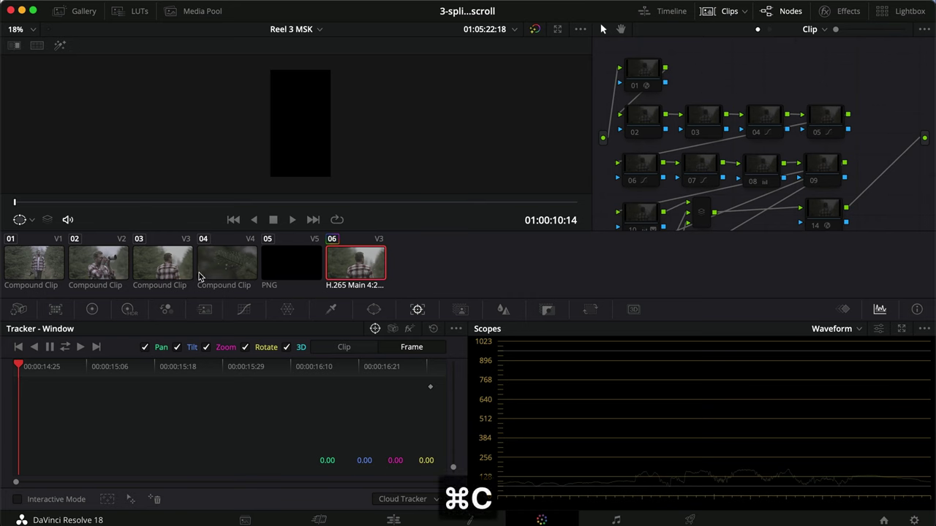
left_click(212, 266)
left_click(42, 266, "shift")
key("super+v")
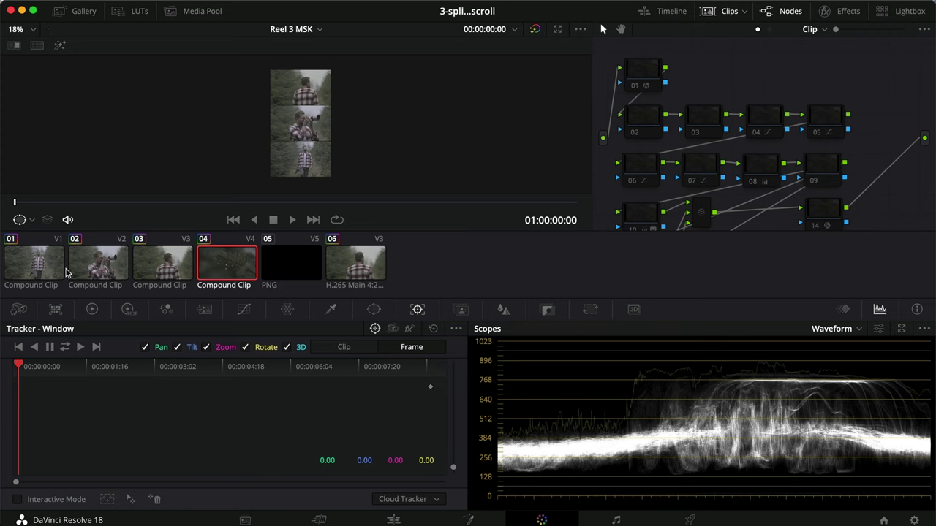
left_click(407, 516)
Step: Delete the spare R6_0874 clip, then reload compound clip 01's node tree on the Color page
left_click(693, 385)
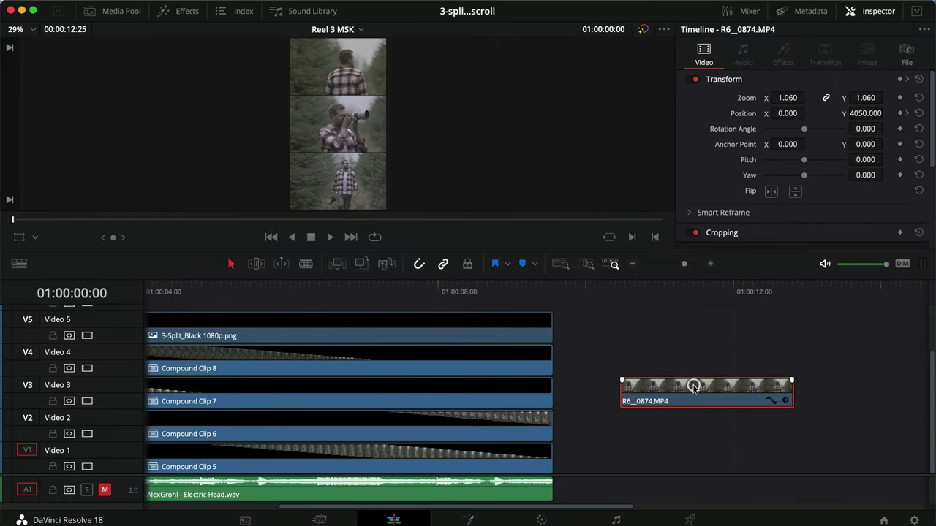
key("BackSpace")
left_click(545, 519)
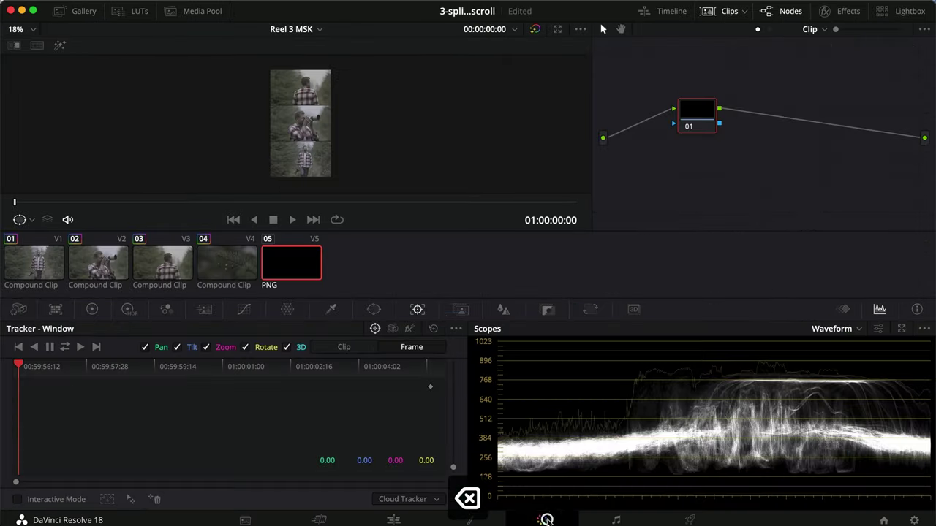
left_click(44, 267)
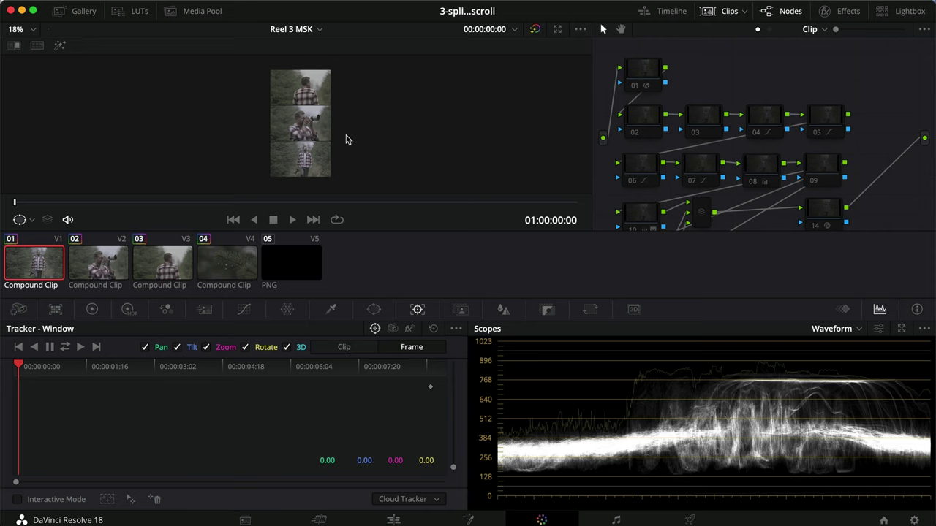
Step: Hide the clip strip and insert a serial node before node 01, placed at the chain's start
scroll(658, 162, "down", 2)
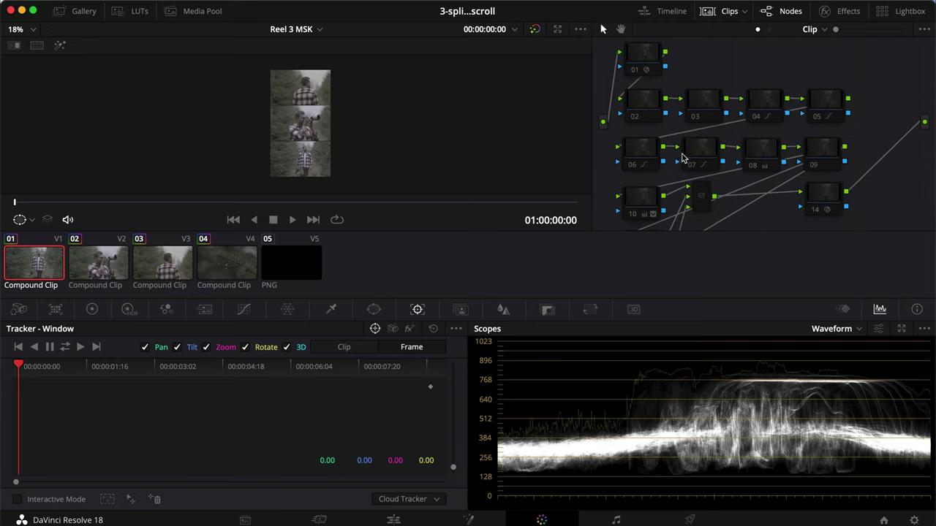
scroll(666, 194, "down", 3)
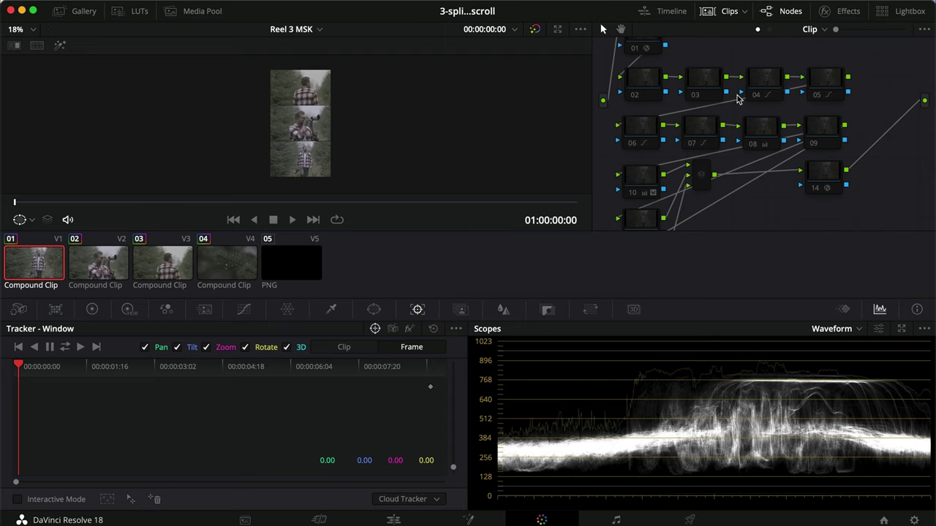
left_click(713, 13)
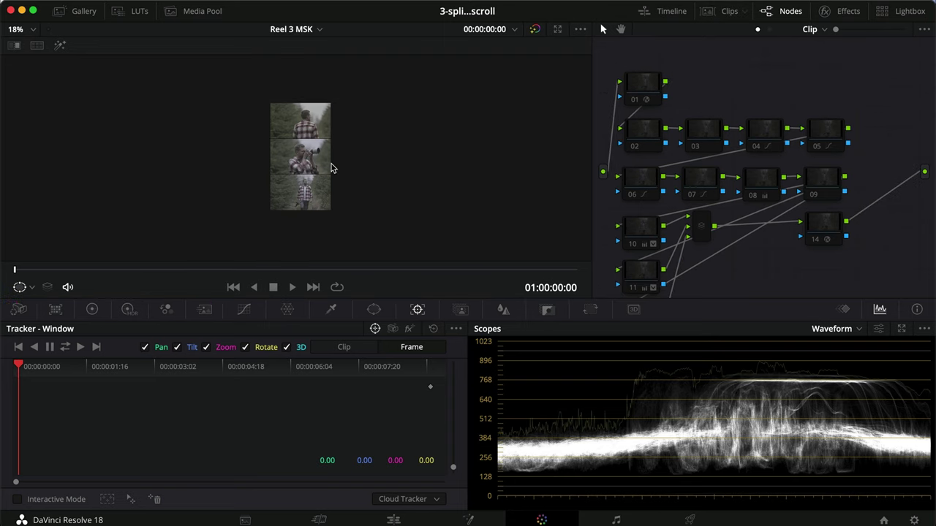
scroll(331, 168, "up", 3)
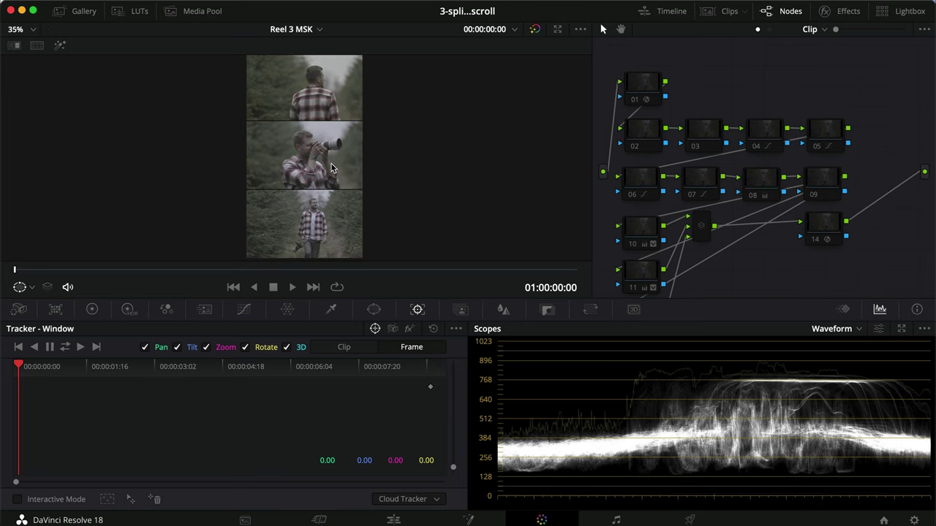
left_click_drag(641, 99, 707, 92)
right_click(704, 90)
mouse_move(775, 154)
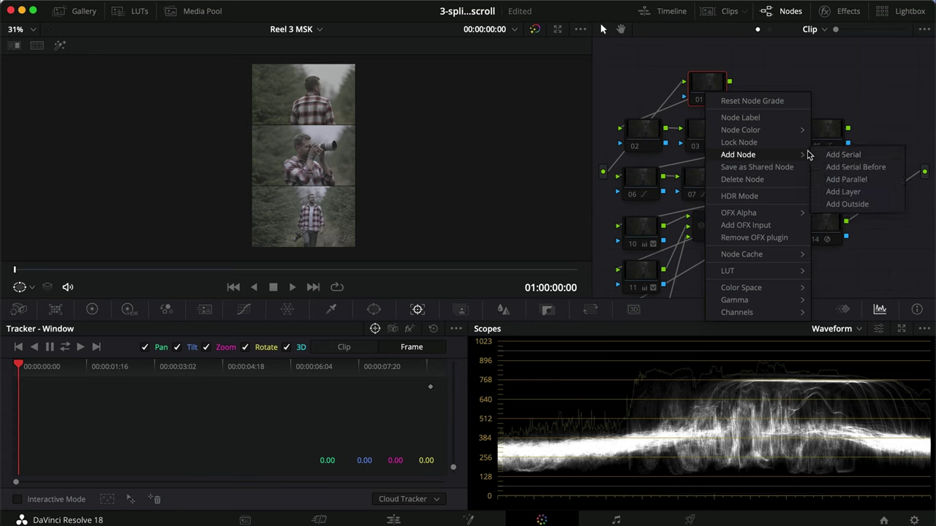
left_click(857, 167)
left_click_drag(706, 281, 643, 91)
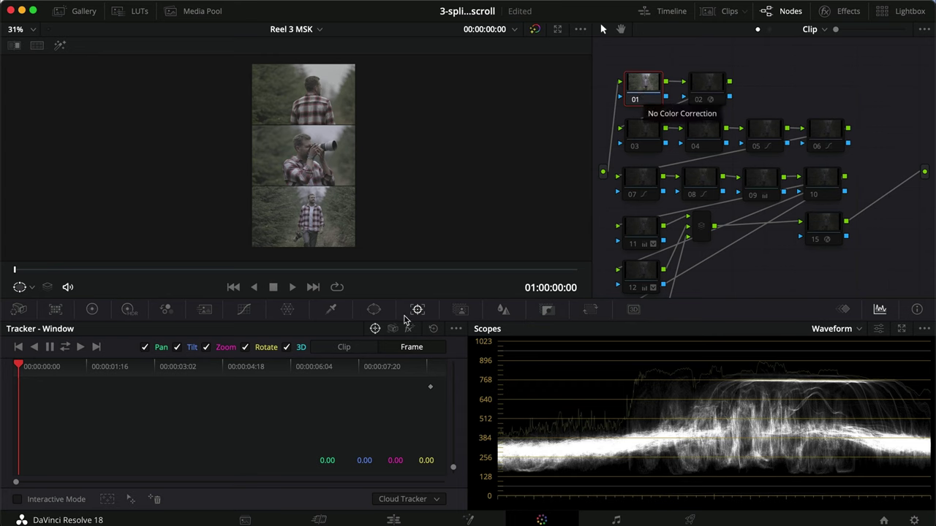
Step: Add a rectangle window to the new node, positioned and sized around Pan 44.93, Tilt 57.61
left_click(373, 309)
left_click(27, 375)
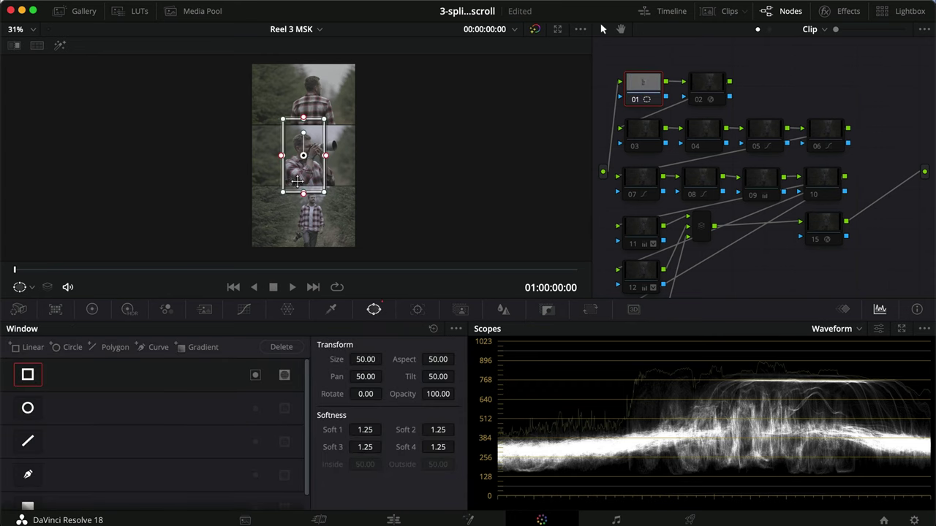
left_click_drag(310, 181, 364, 151)
left_click_drag(317, 115, 313, 61)
left_click_drag(303, 132, 302, 185)
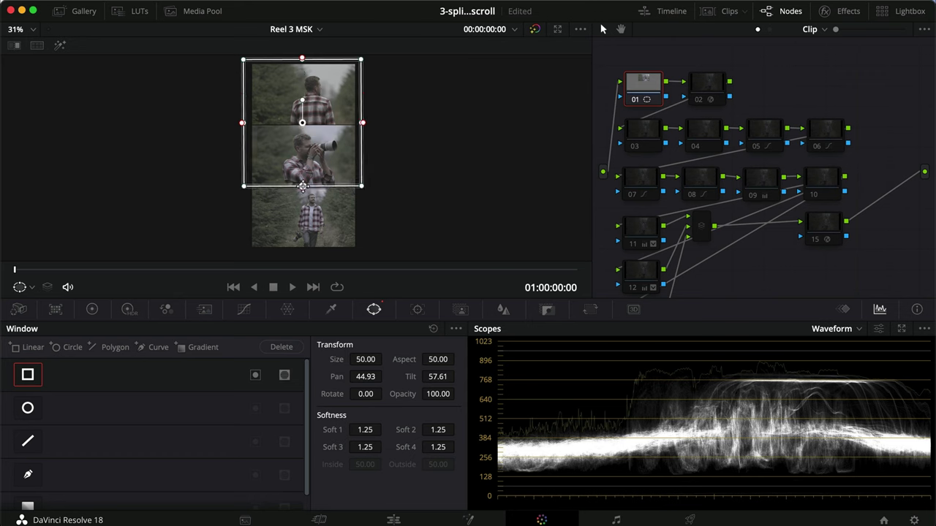
scroll(303, 189, "up", 5)
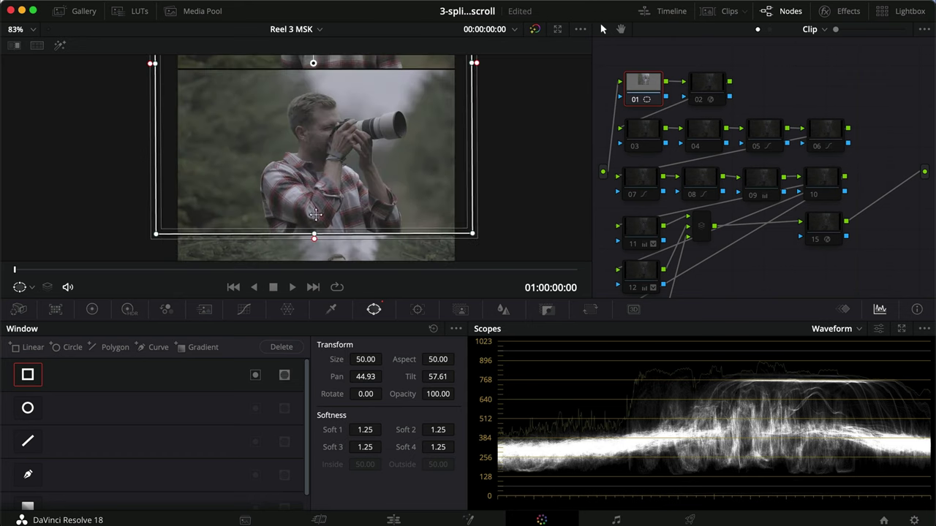
mouse_move(313, 234)
left_mouse_down()
mouse_move(300, 225)
mouse_move(315, 235)
left_mouse_up()
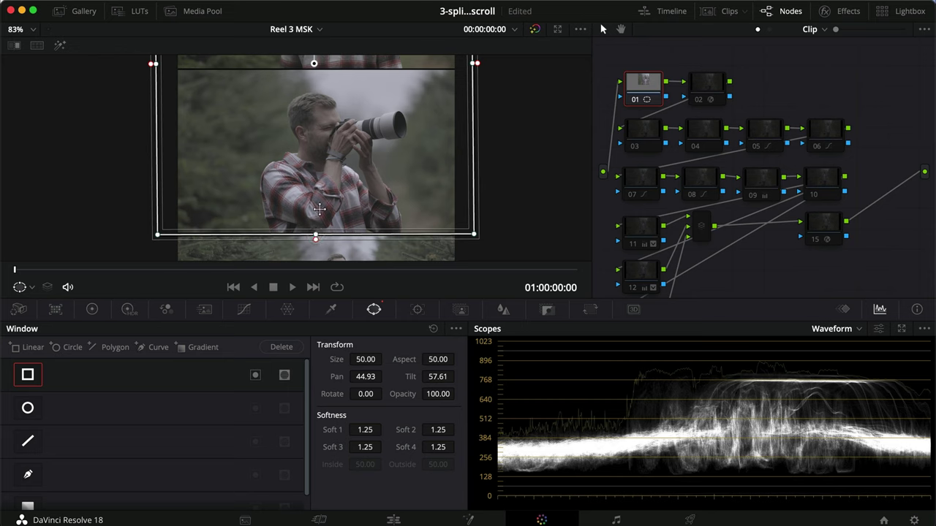
scroll(319, 210, "down", 5)
Step: Set the window's Soft 1, Soft 2, Soft 3 and Soft 4 values each to 0
double_click(364, 430)
type("0")
key("Return")
double_click(438, 430)
type("0")
key("Return")
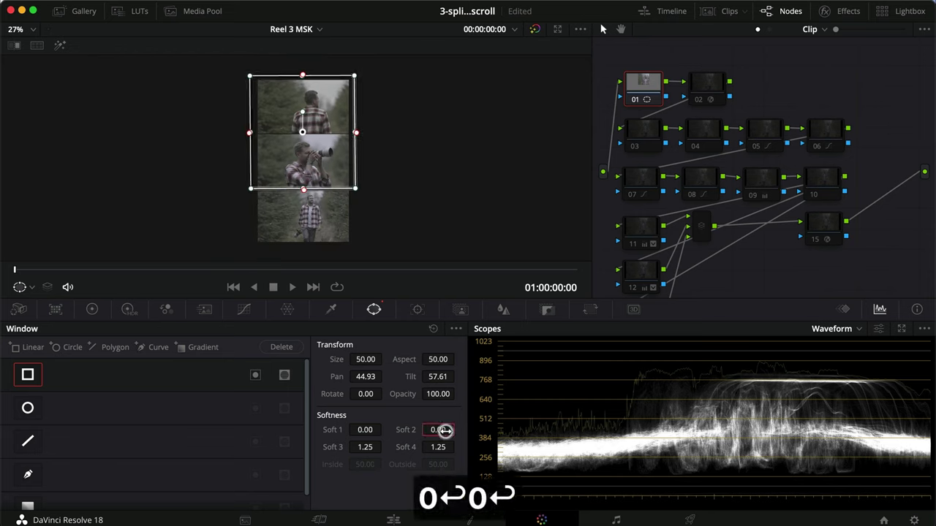
double_click(365, 447)
type("0")
key("Return")
double_click(438, 447)
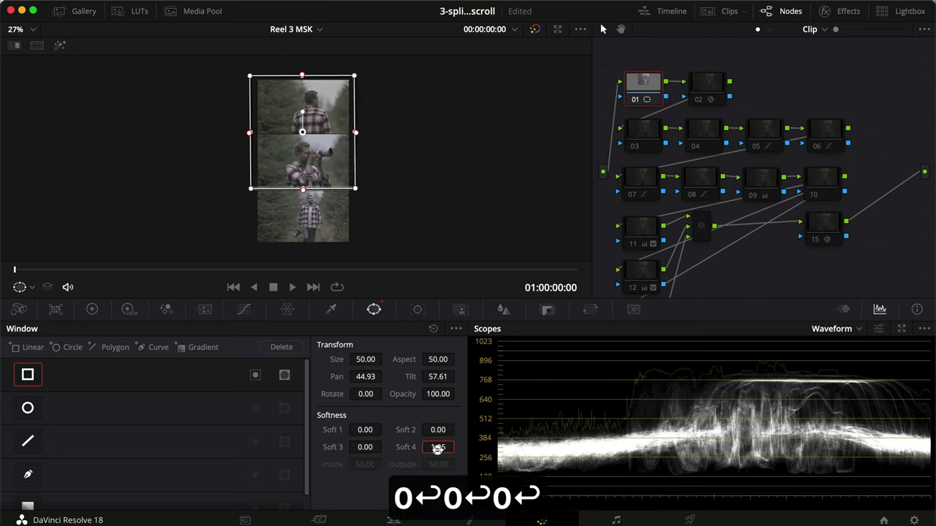
type("0")
key("Return")
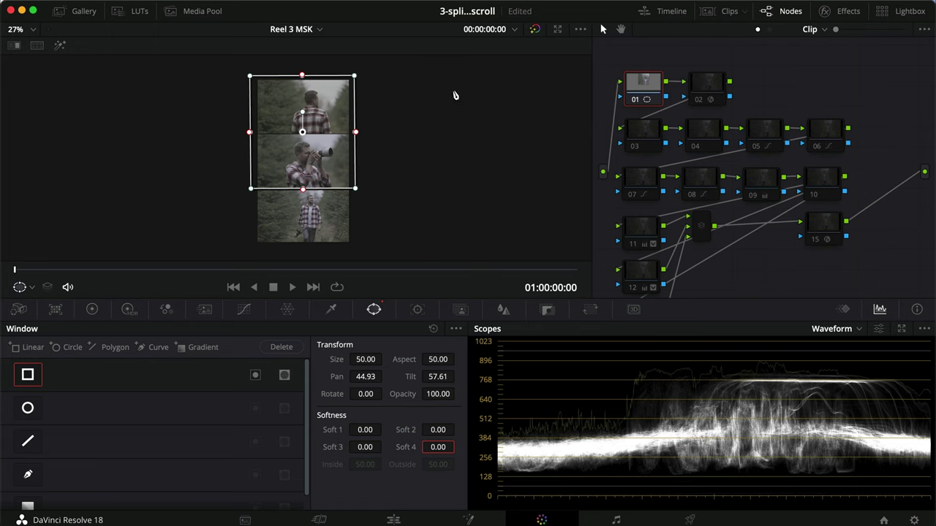
Step: Re-enable nodes 02, 03, 04, 05 and 06 with Cmd+D
left_click(700, 95)
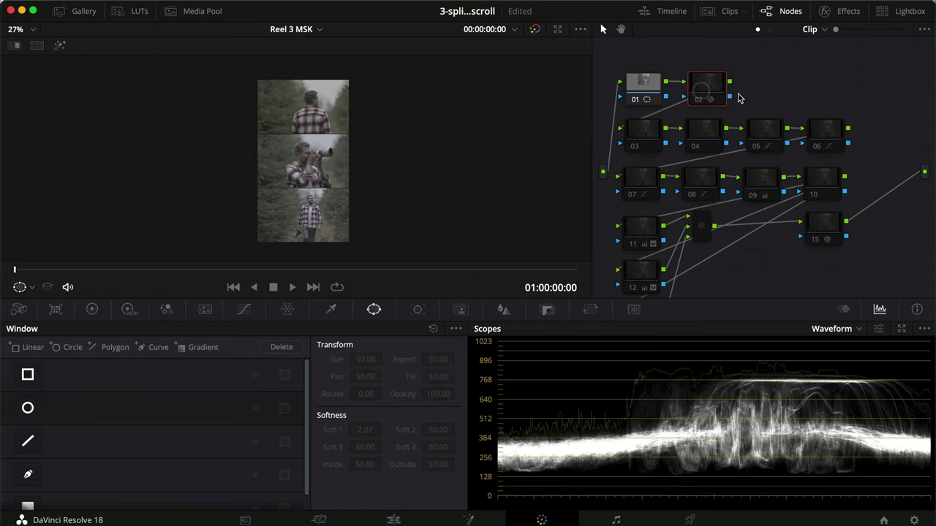
key("super+d")
left_click(642, 135)
key("super+d")
left_click(703, 135)
key("super+d")
left_click(749, 139)
key("super+d")
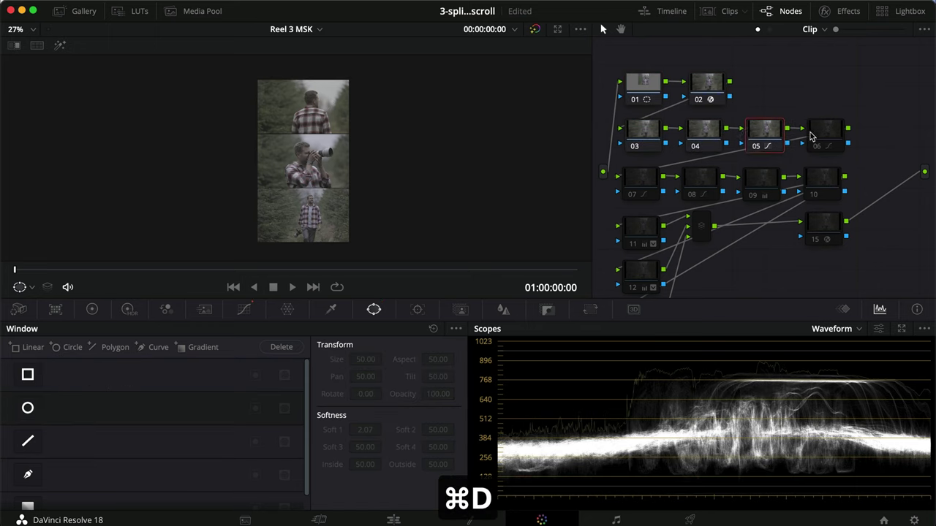
left_click(812, 133)
key("super+d")
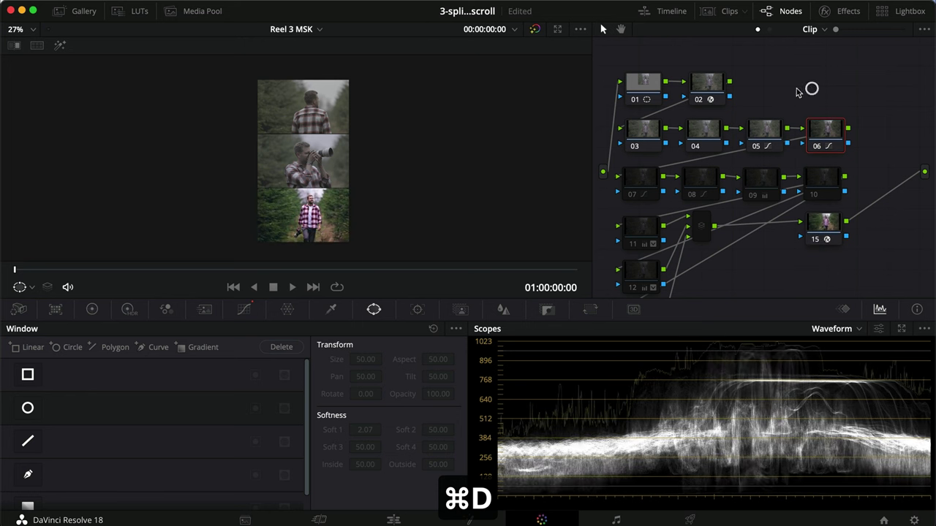
Step: Chain each node's key output into the next node's key input, from node 01 through node 12
left_click_drag(664, 97, 684, 97)
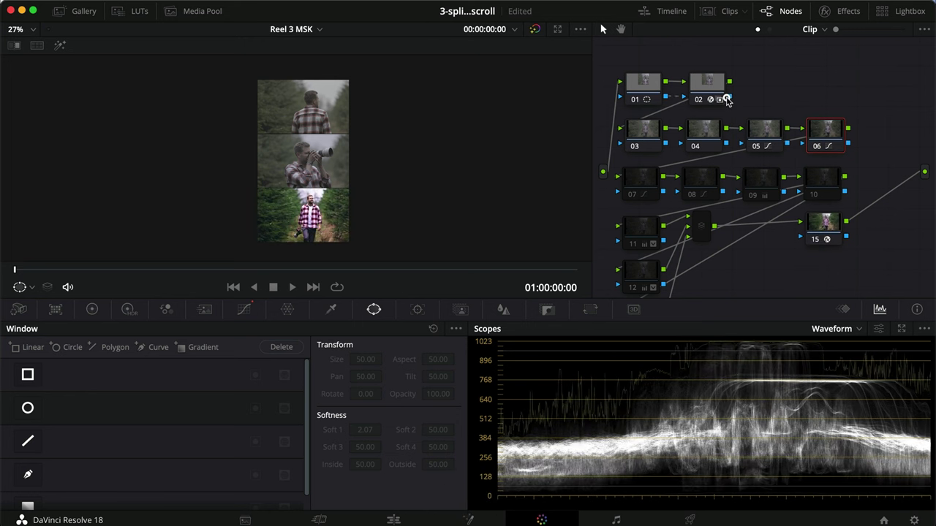
left_click_drag(667, 149, 683, 145)
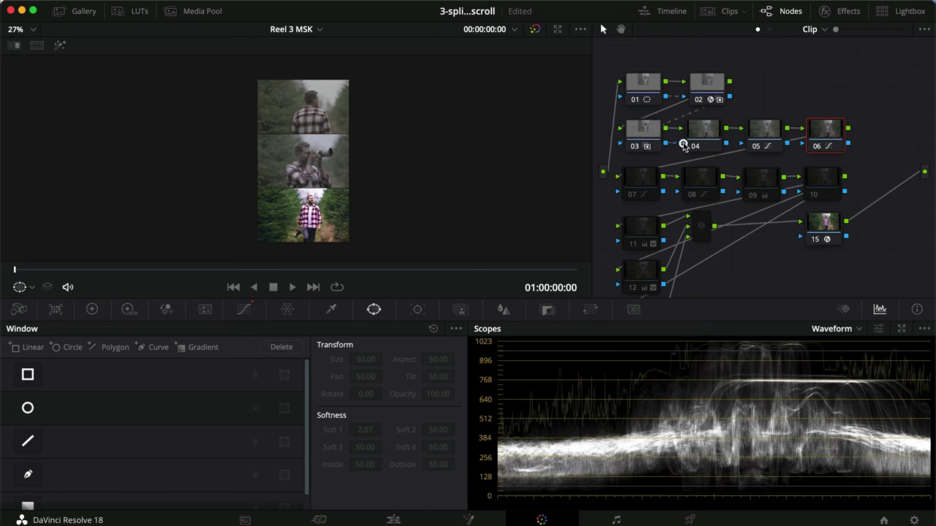
left_click_drag(749, 145, 819, 146)
left_click_drag(638, 203, 682, 192)
left_click_drag(723, 192, 633, 238)
left_click_drag(746, 237, 625, 288)
left_click_drag(633, 322, 691, 271)
scroll(723, 250, "down", 3)
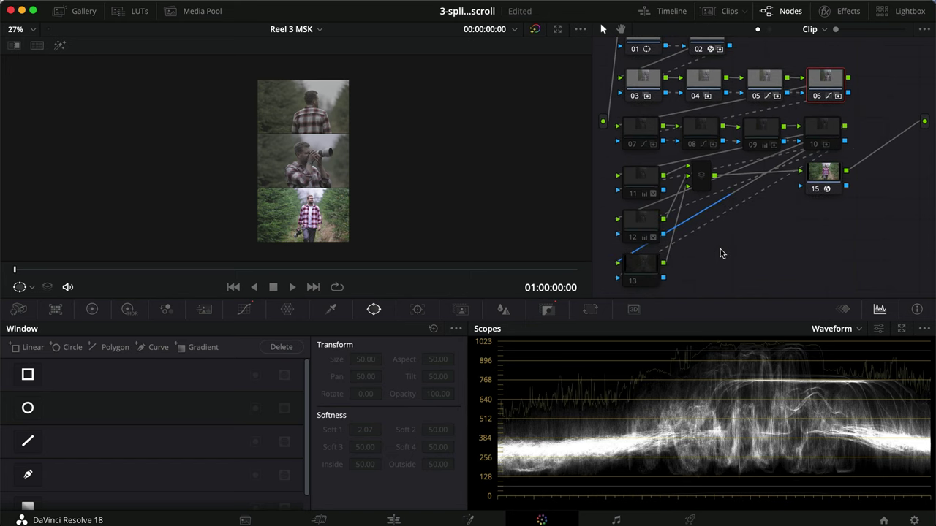
scroll(765, 261, "up", 1)
Step: Insert a serial node before node 15 and copy node 01's window to paste onto it
right_click(820, 185)
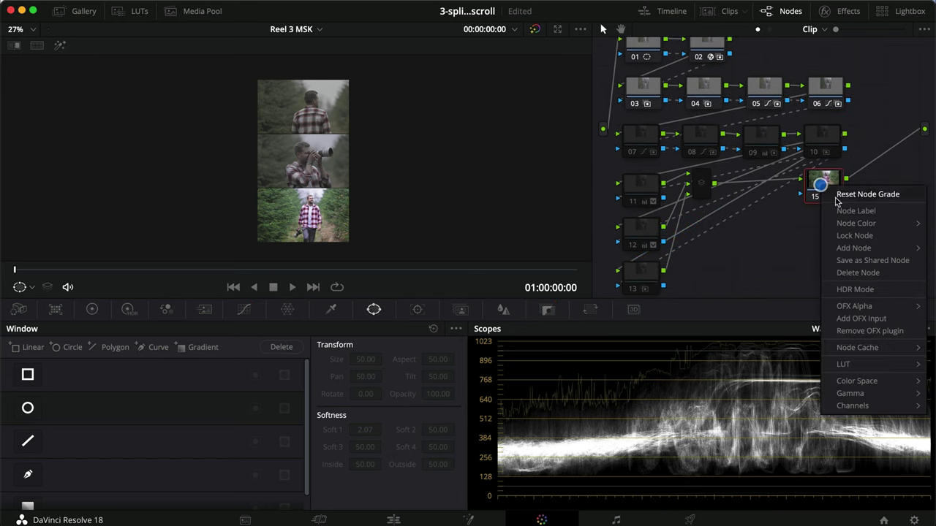
mouse_move(853, 248)
left_click(762, 261)
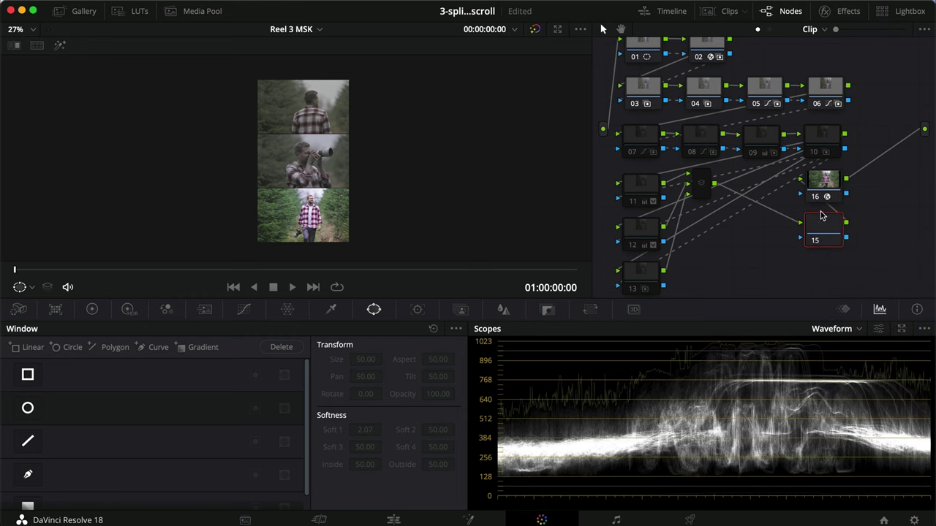
left_click_drag(821, 215, 758, 181)
scroll(759, 181, "up", 1)
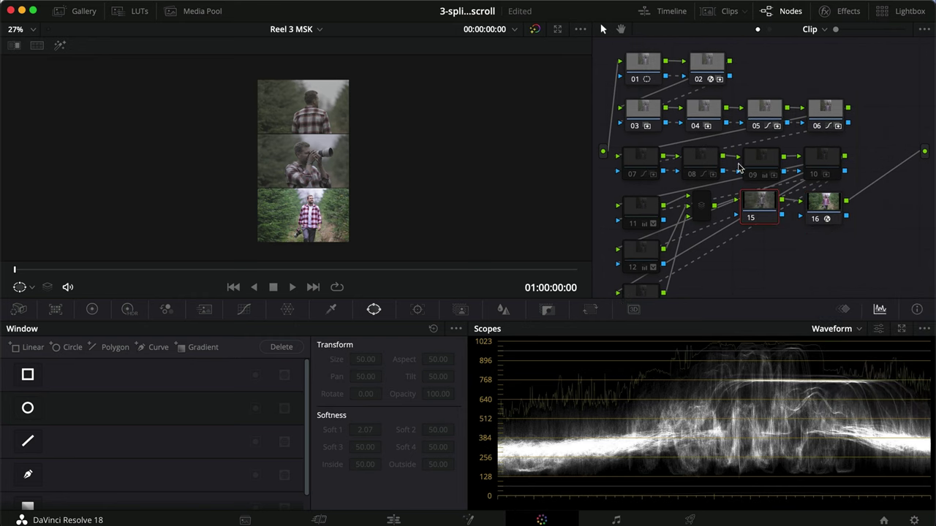
left_click(642, 65)
key("super+c")
left_click(758, 203)
Step: Paste node 01's window onto node 15 and scrub the viewer to about 01:00:07:02
key("super+v")
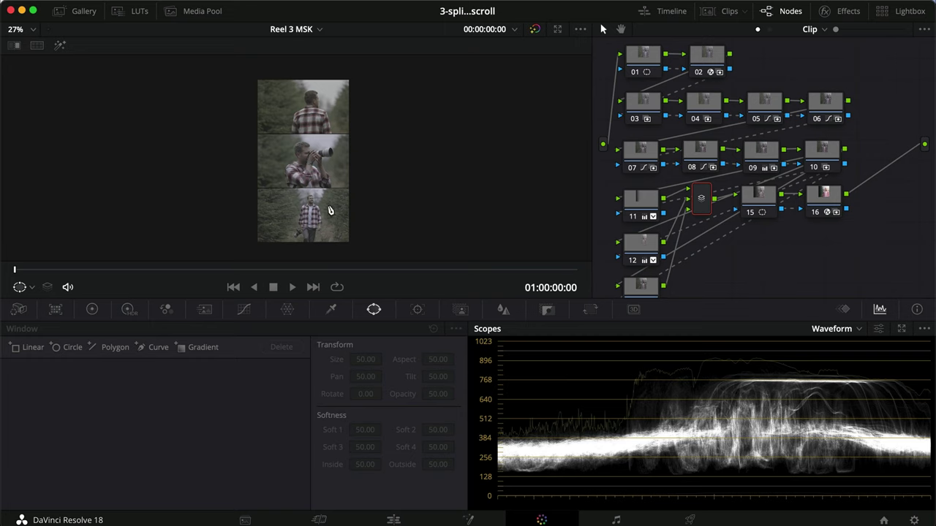
left_click(730, 12)
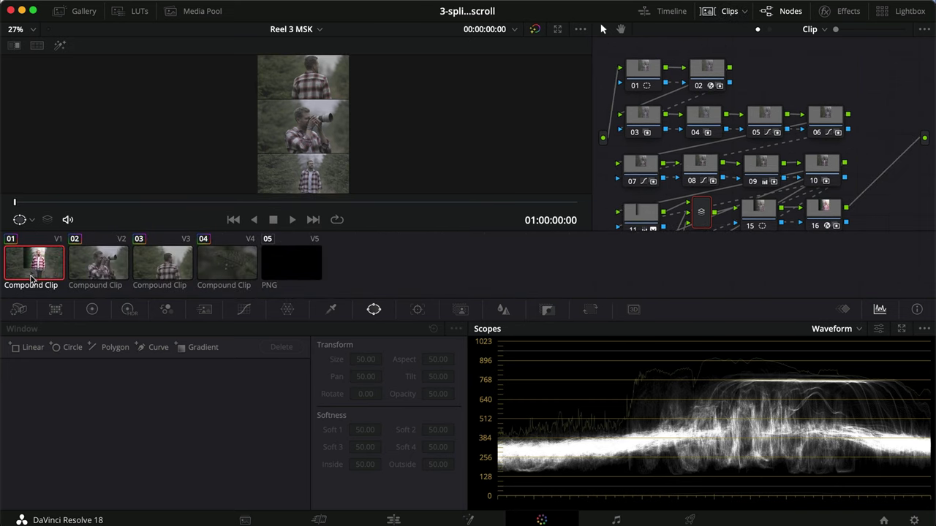
left_click(737, 18)
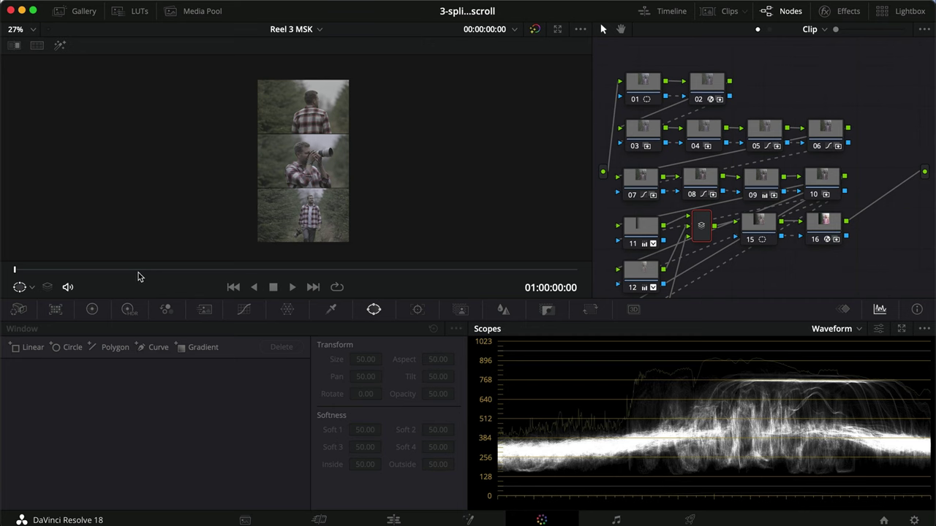
mouse_move(139, 272)
left_mouse_down()
mouse_move(370, 264)
mouse_move(464, 271)
mouse_move(140, 268)
left_mouse_up()
key("super+f")
key("space")
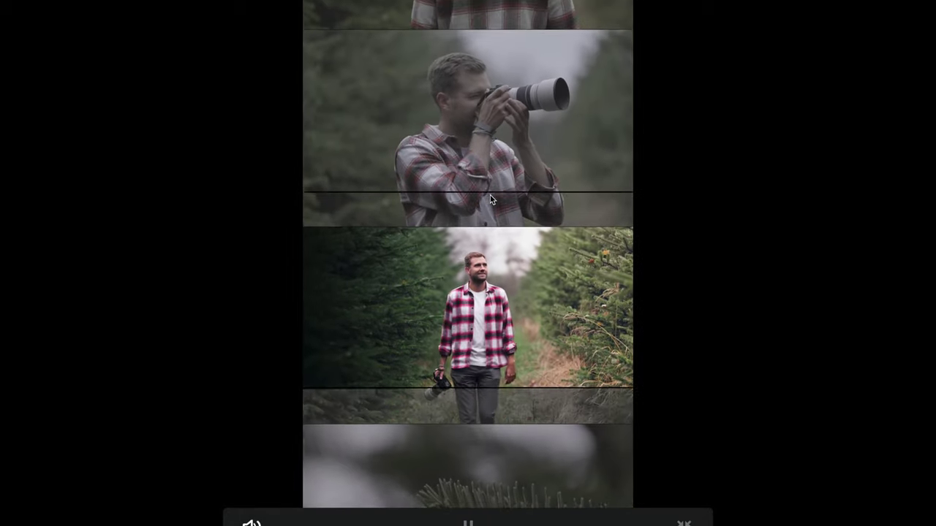
key("super+f")
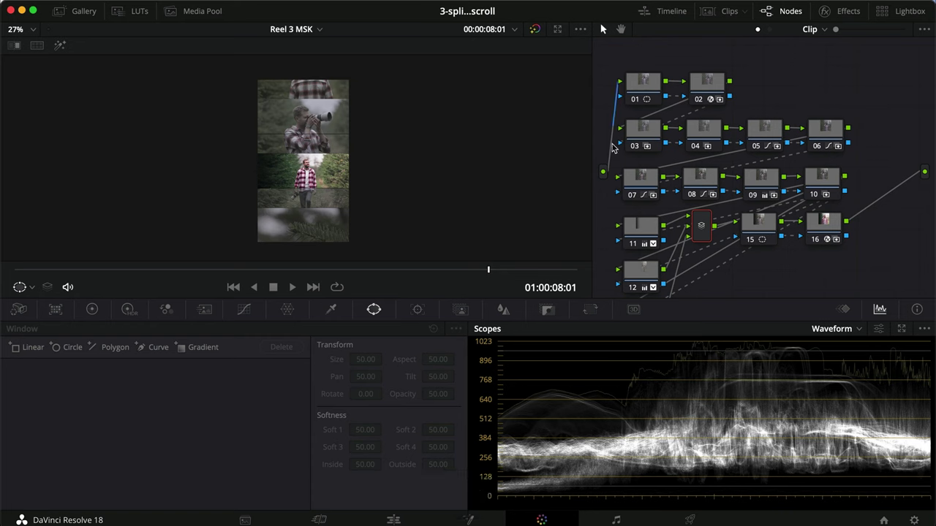
Step: Disable nodes 07, 08, 09, 10, 11, 12 and the layer mixer node
left_click(639, 180)
key("super+d")
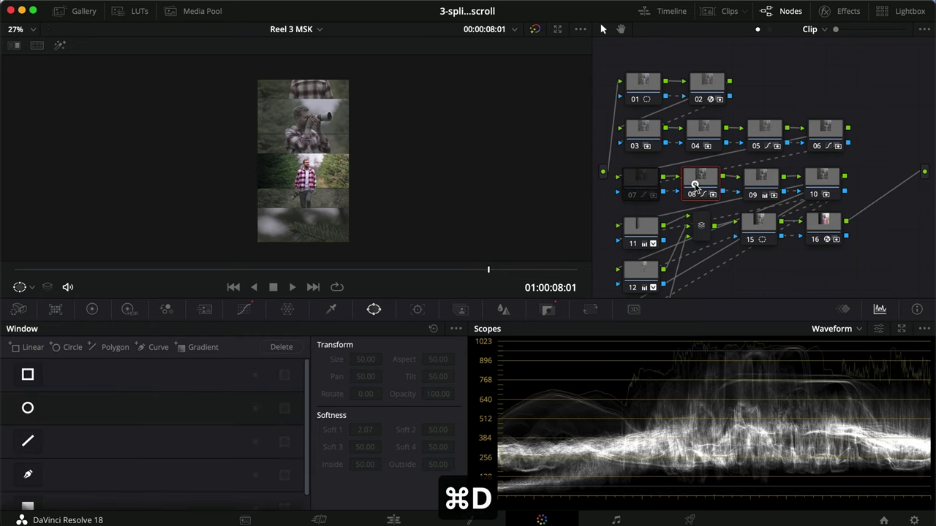
left_click(698, 179)
key("super+d")
left_click(760, 179)
key("super+d")
left_click(820, 182)
key("super+d")
left_click(640, 228)
key("super+d")
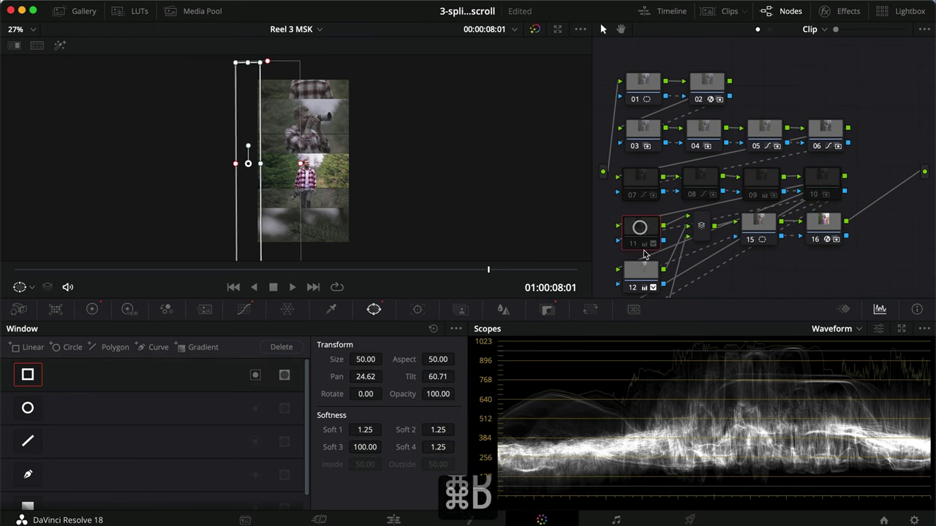
left_click(642, 272)
key("super+d")
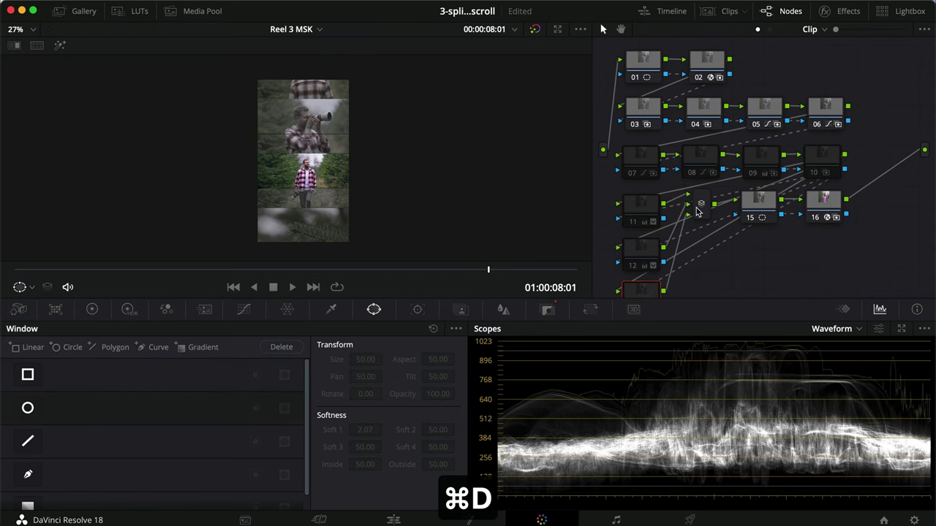
left_click(694, 207)
key("super+d")
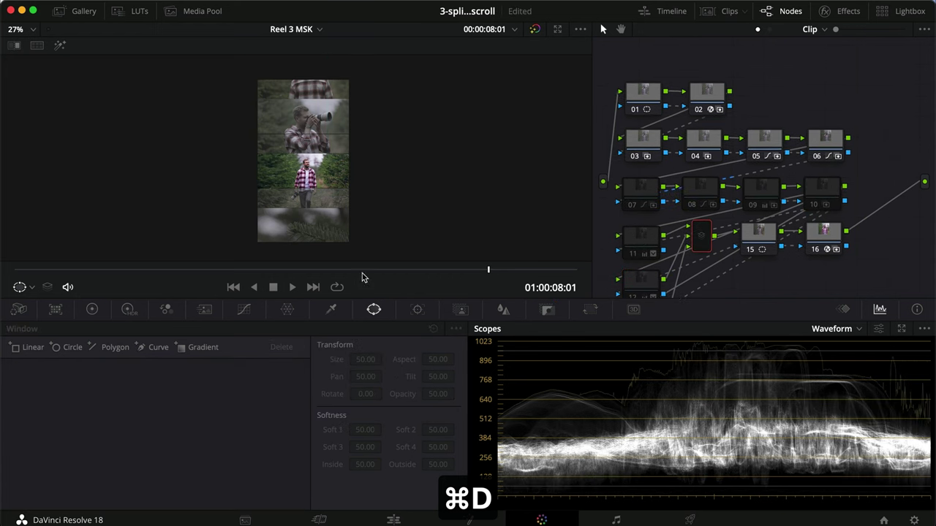
Step: Scrub through the split to around 01:00:06:15 and shift nodes 07–10 right as a group
left_click_drag(195, 270, 306, 268)
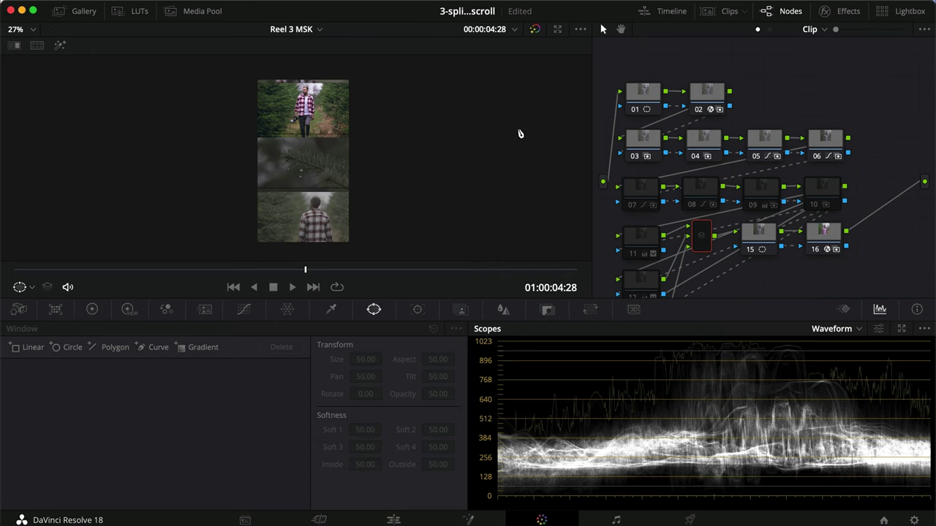
left_click_drag(319, 270, 398, 269)
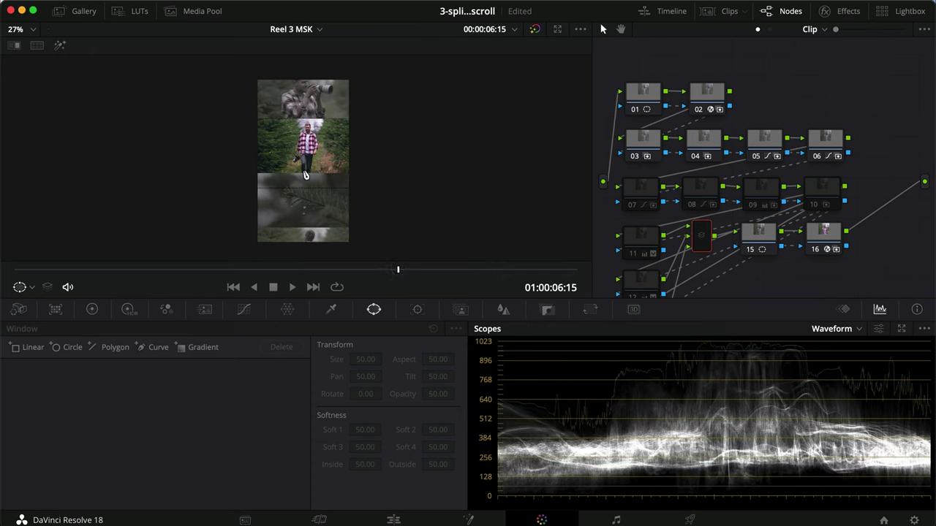
mouse_move(430, 275)
left_mouse_down()
mouse_move(576, 269)
mouse_move(428, 269)
left_mouse_up()
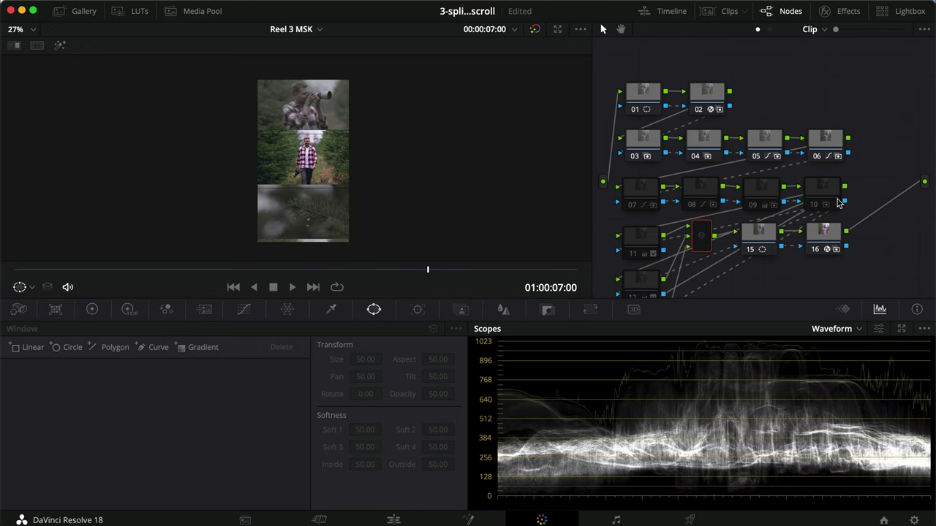
left_click_drag(865, 196, 704, 192)
Step: Add a serial node before node 07 and place it at the start of the third row
left_click(649, 202)
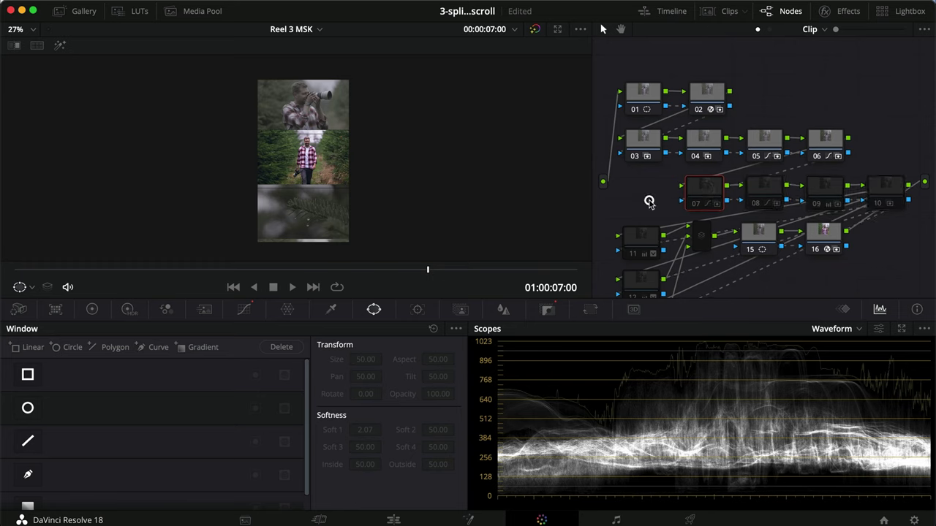
right_click(708, 192)
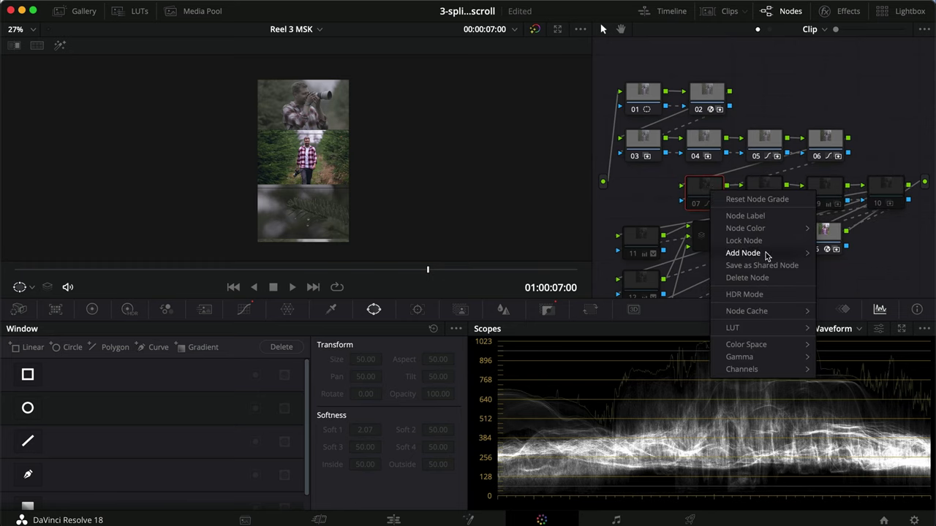
mouse_move(766, 259)
left_click(837, 265)
left_click_drag(707, 280, 644, 188)
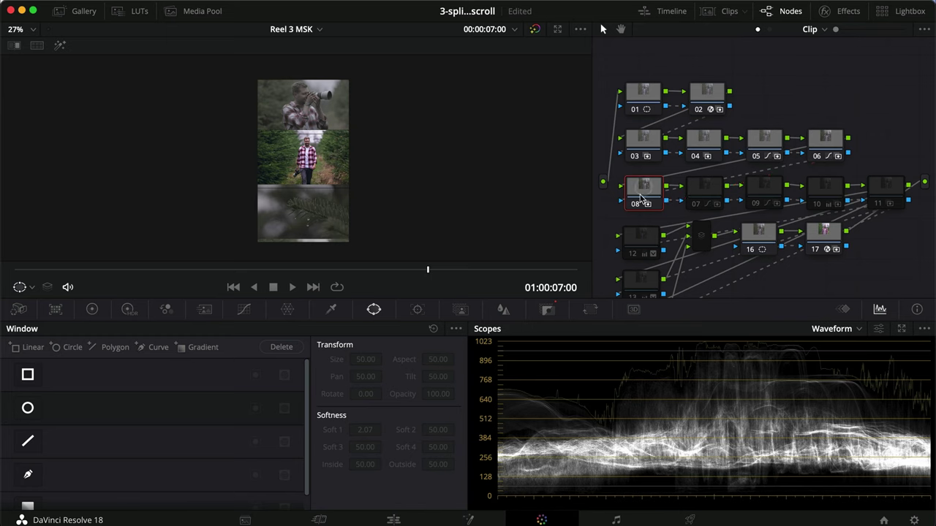
Step: Add a rectangle window to node 08 and fit it over the middle shot
left_click(27, 374)
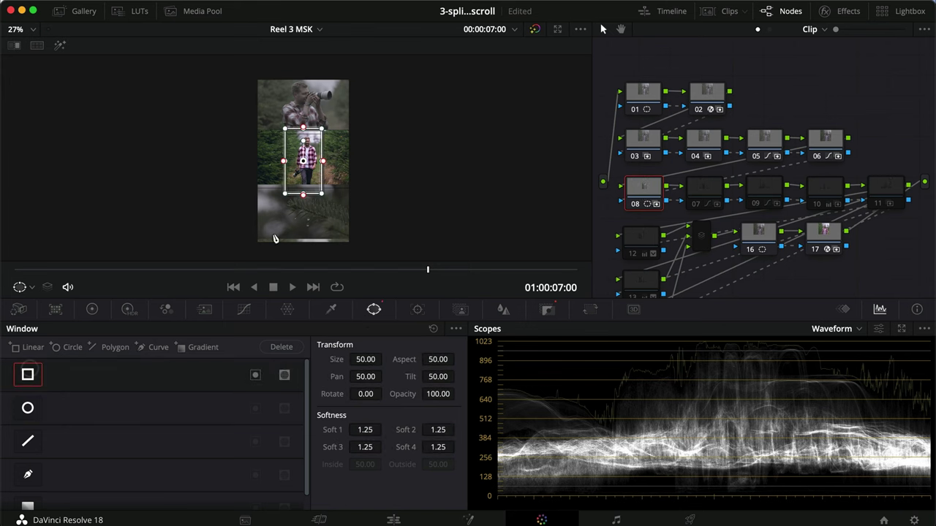
scroll(298, 166, "up", 5)
left_click_drag(326, 138, 252, 147)
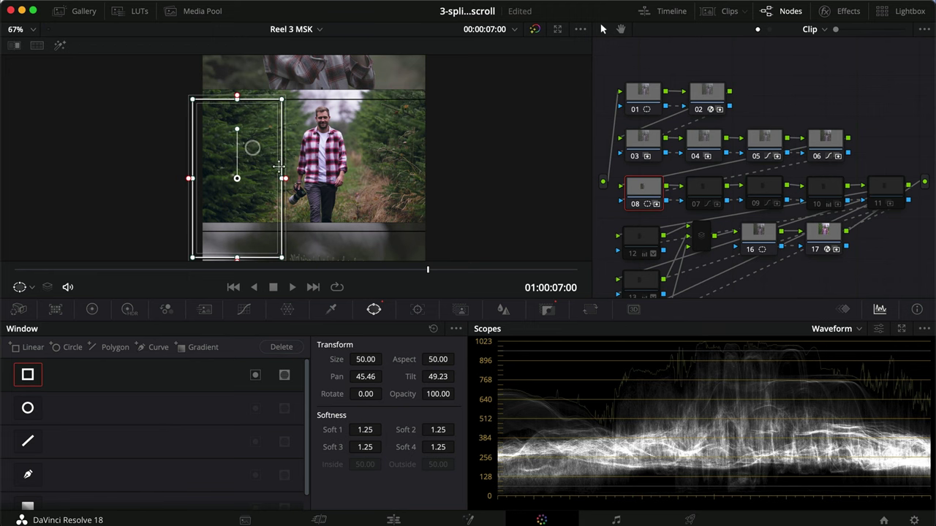
left_click_drag(281, 180, 443, 178)
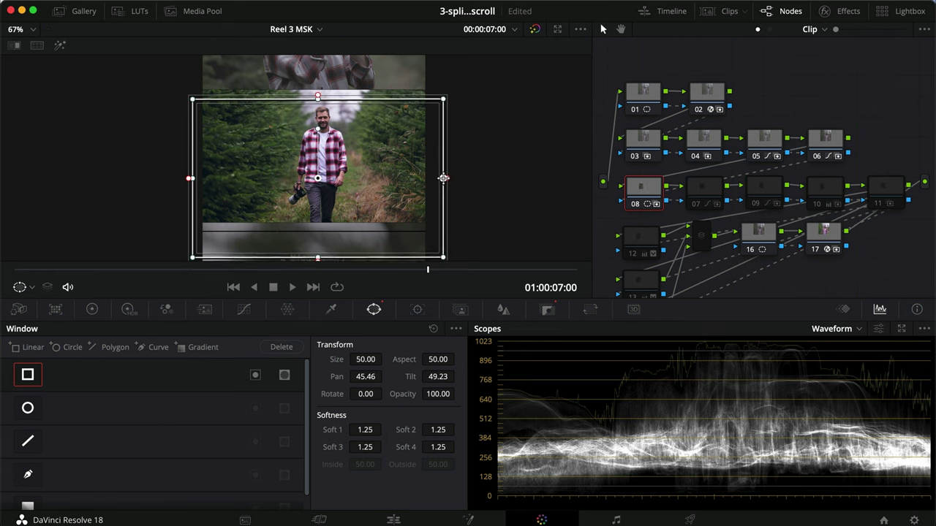
left_click_drag(320, 256, 317, 231)
Step: Set the rectangle window's Soft 1, Soft 2, Soft 3 and Soft 4 all to 0
left_click(373, 430)
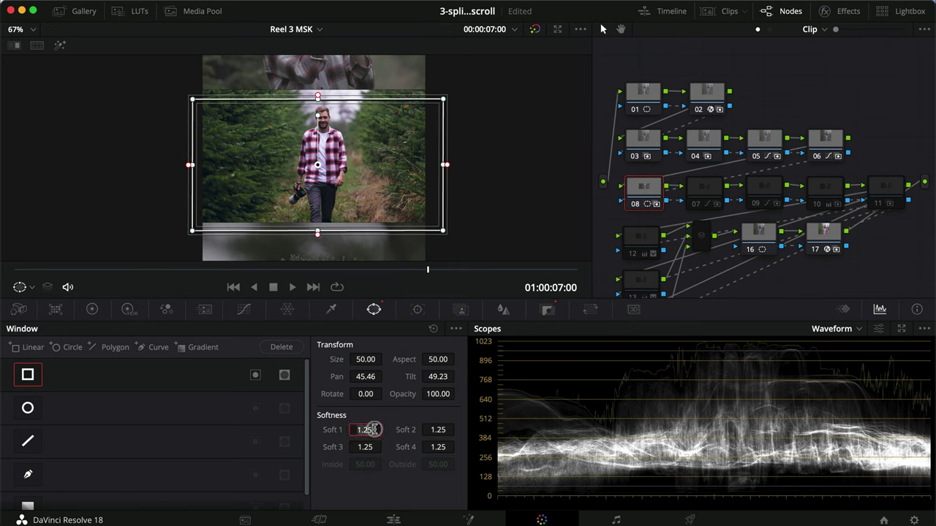
type("0")
key("Return")
left_click(441, 430)
type("0")
key("Return")
left_click(368, 448)
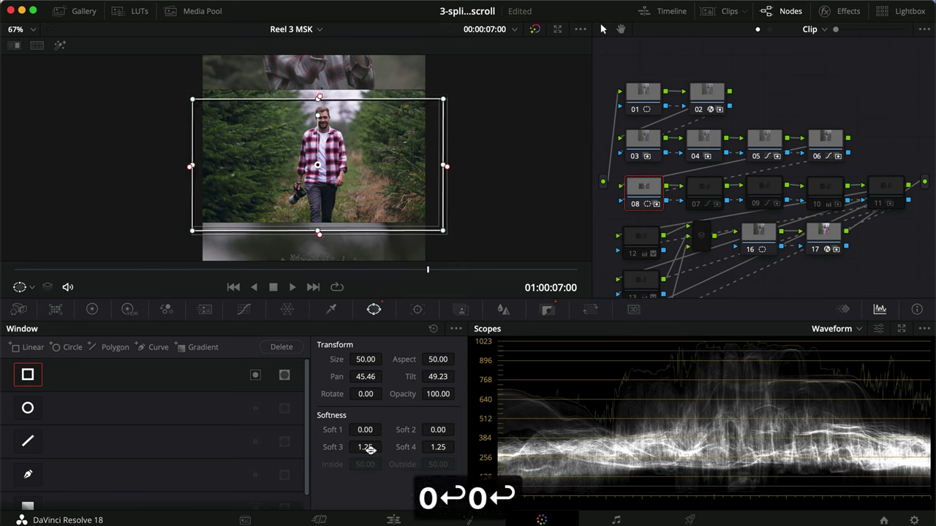
type("0")
key("Return")
left_click(436, 447)
type("0")
key("Return")
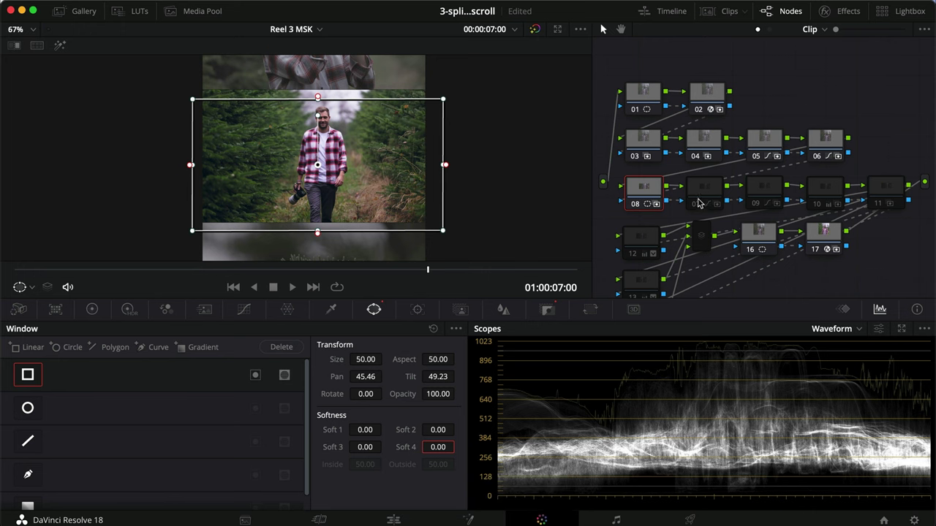
Step: Re-enable the node after the window node and select node 09
left_click(702, 188)
key("super+d")
left_click(762, 190)
Step: Re-enable nodes 10, 11, 12, 13, 14 and the mixer node with Cmd+D
left_click(832, 194)
key("super+d")
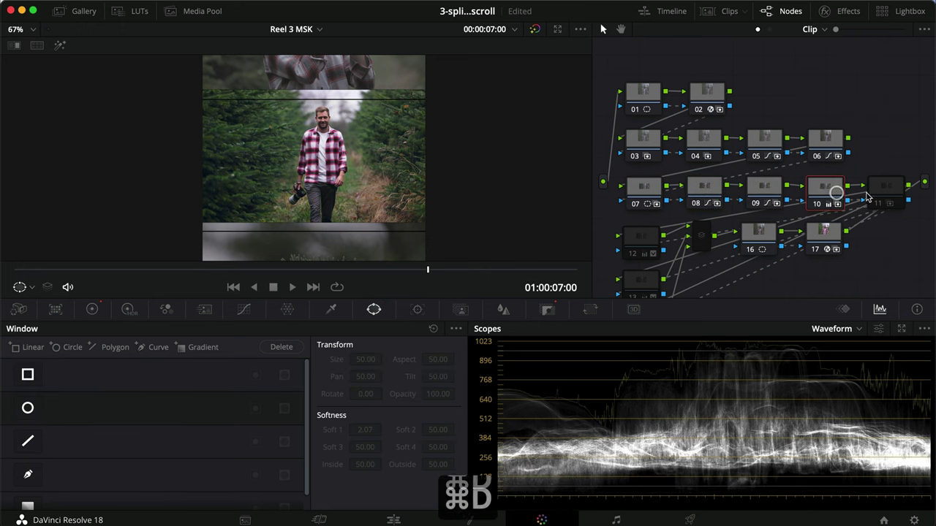
left_click(883, 191)
key("super+d")
left_click(633, 242)
key("super+d")
left_click(634, 280)
key("super+d")
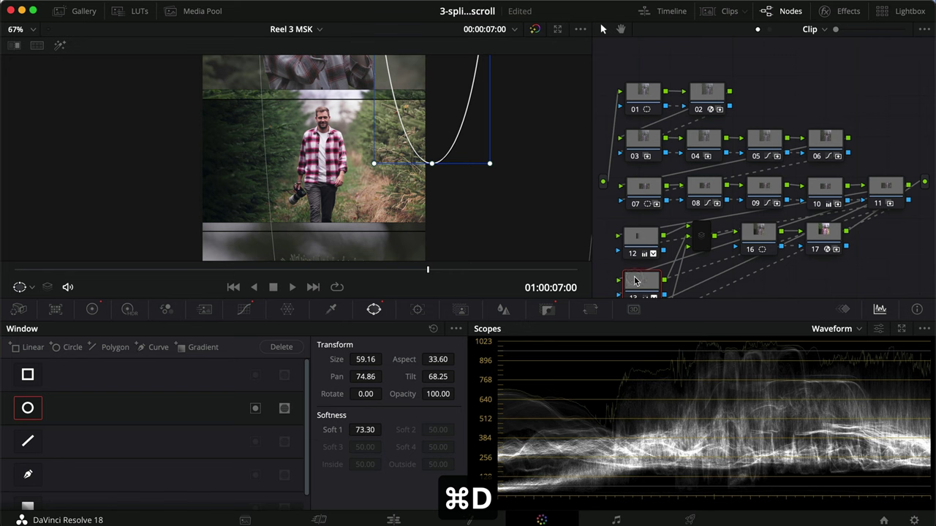
scroll(635, 279, "down", 2)
left_click(639, 287)
key("super+d")
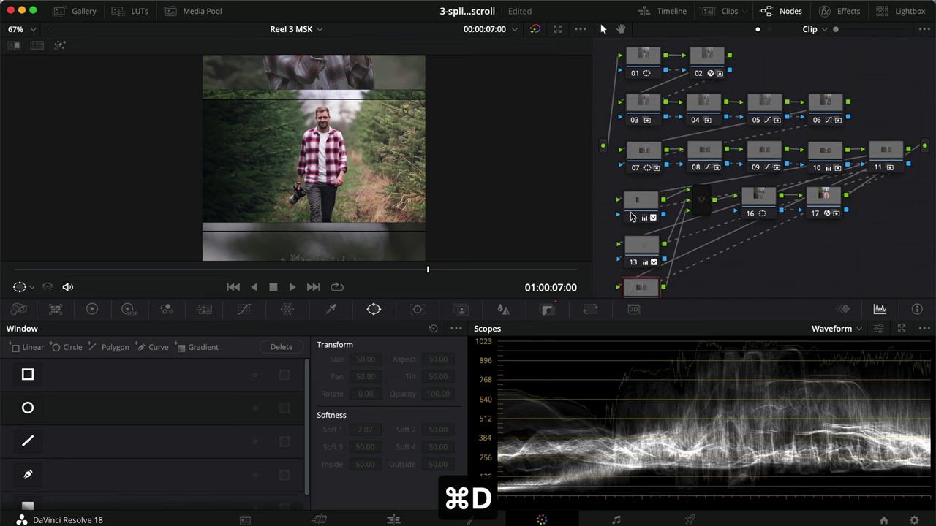
scroll(644, 281, "down", 1)
left_click(700, 192)
key("super+d")
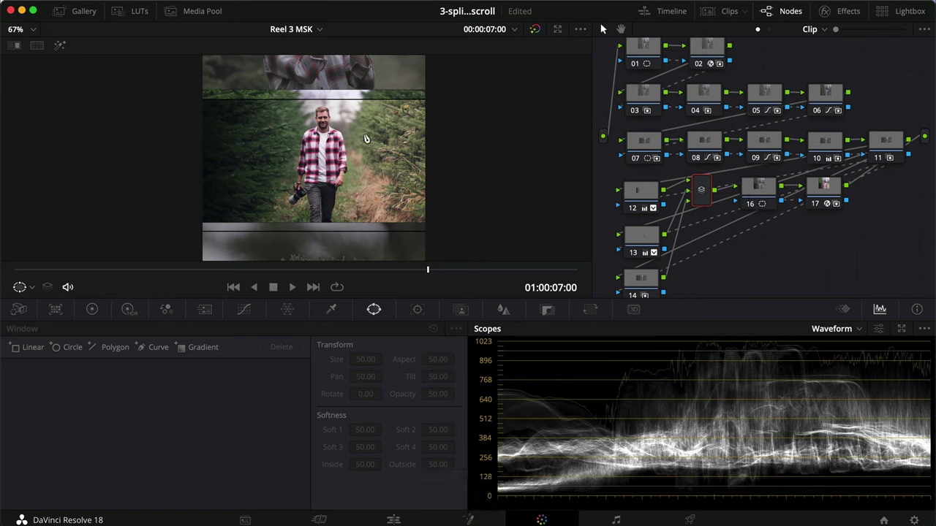
Step: Return the playhead to the clip start and play the three-panel split
scroll(386, 178, "down", 3)
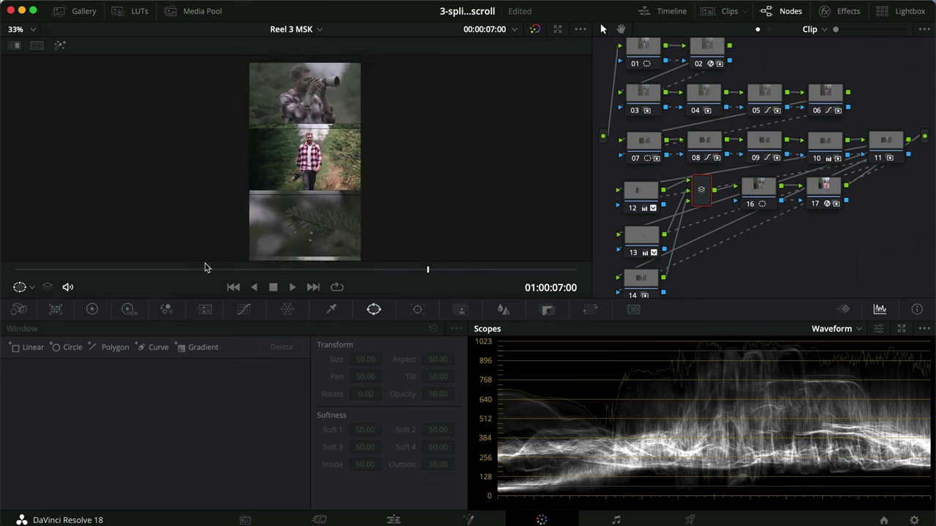
left_click_drag(177, 272, 14, 270)
key("space")
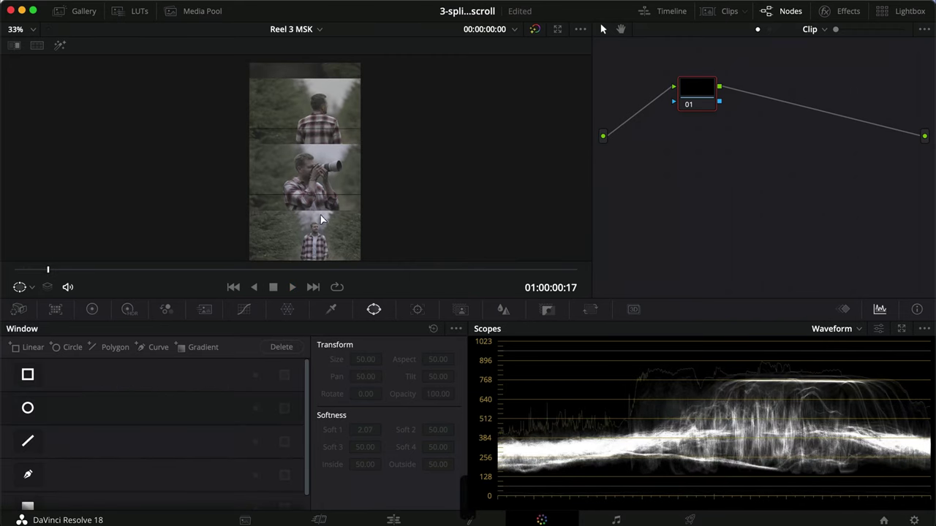
Step: Stop playback and show the strip of timeline clips
key("super+s")
left_click(712, 18)
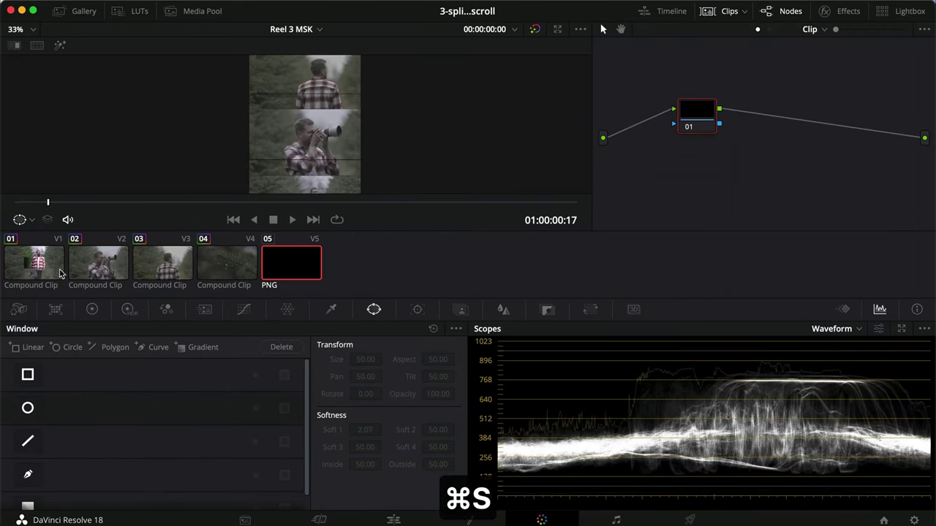
key("Home")
scroll(830, 130, "down", 2)
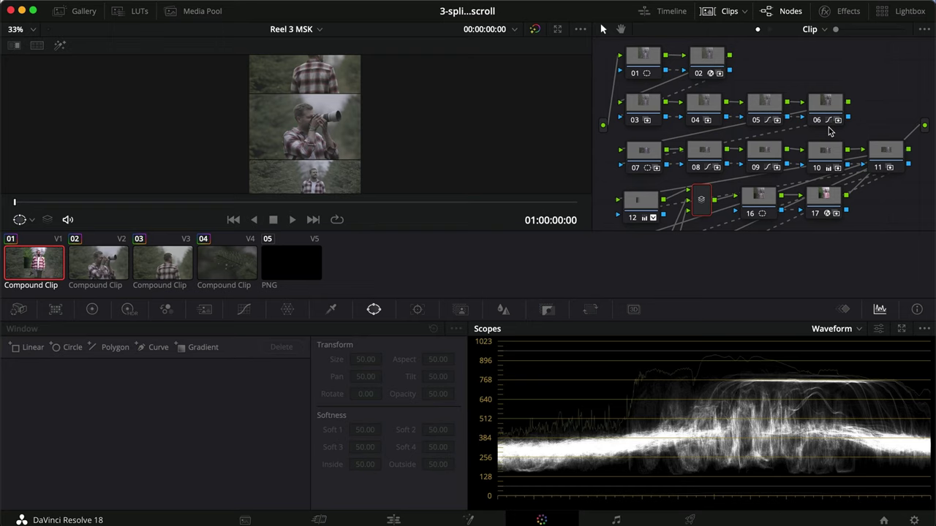
scroll(406, 159, "down", 3)
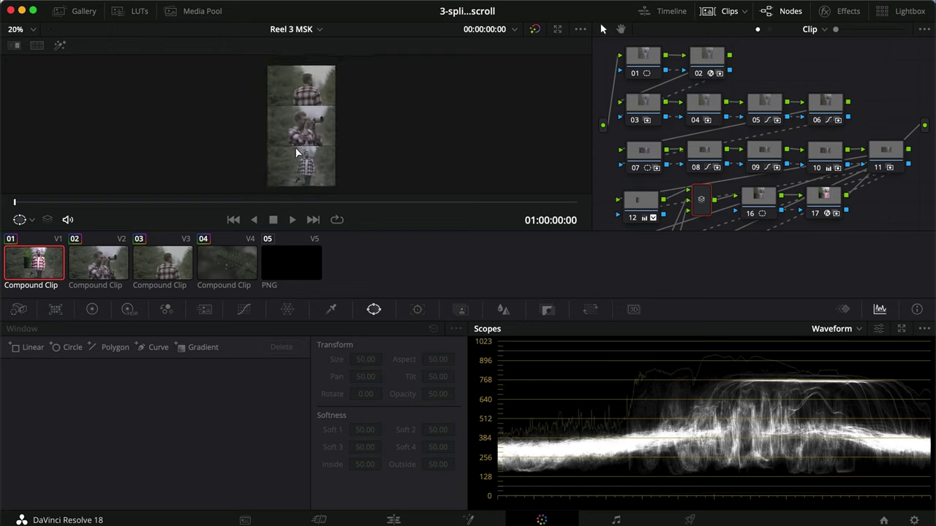
Step: Copy compound clip 01's grade and paste it onto compound clips 02 and 03
key("super+c")
left_click(89, 267)
key("super+v")
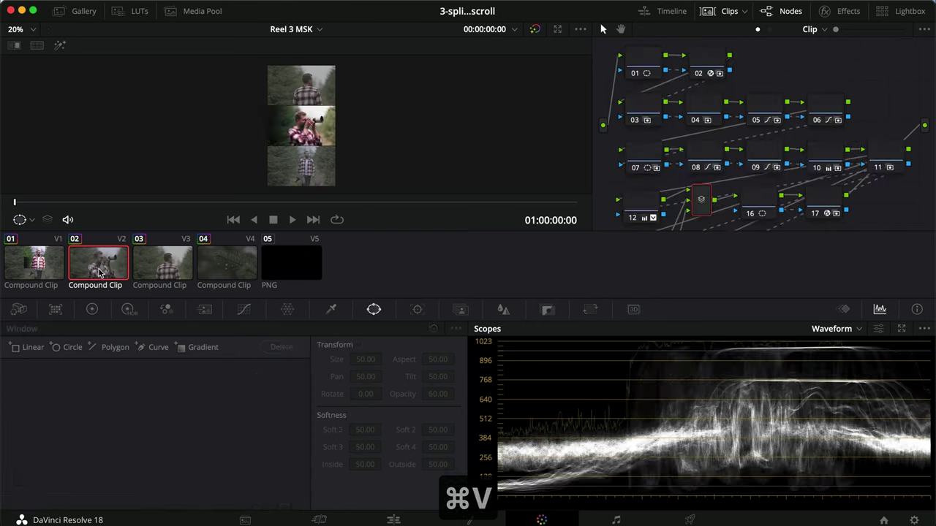
left_click(179, 268)
key("super+v")
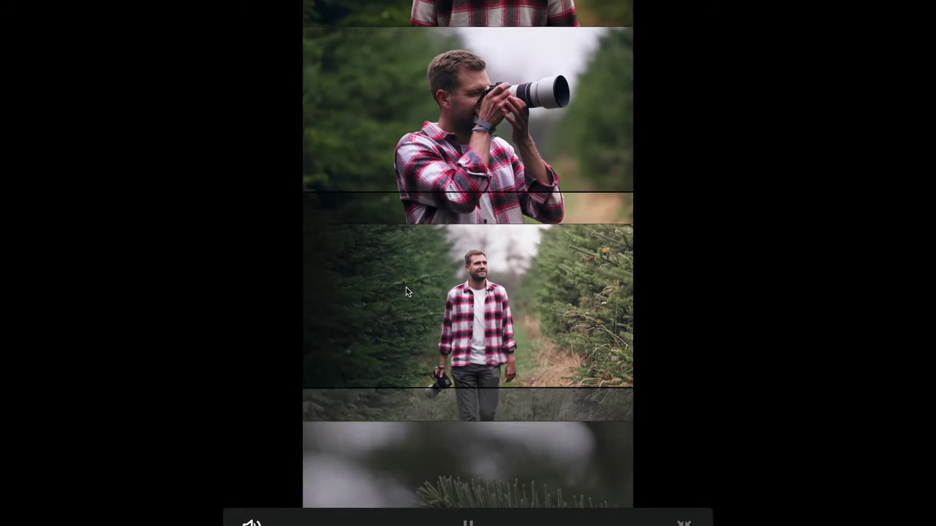
Step: Exit full-screen playback, save the project, and select compound clip 03 in the Clips strip
key("Escape")
key("super+s")
left_click(151, 282)
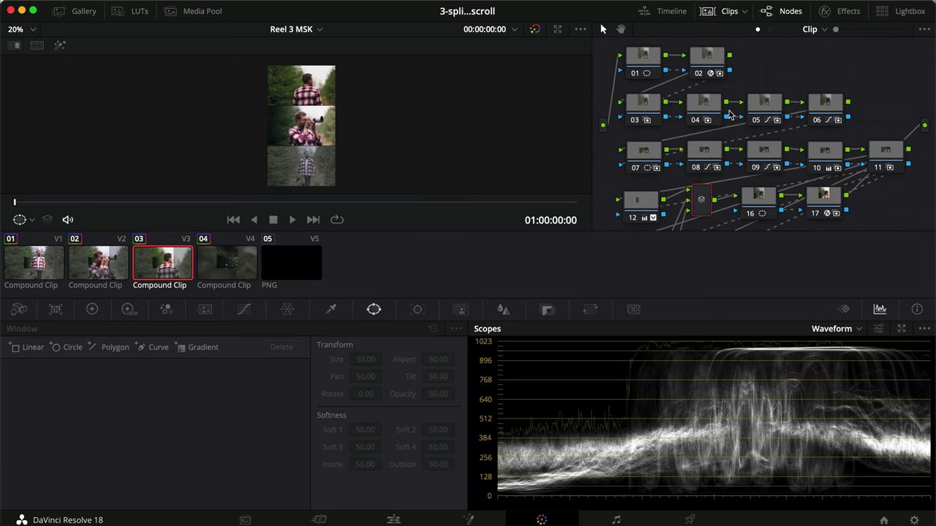
left_click(648, 62)
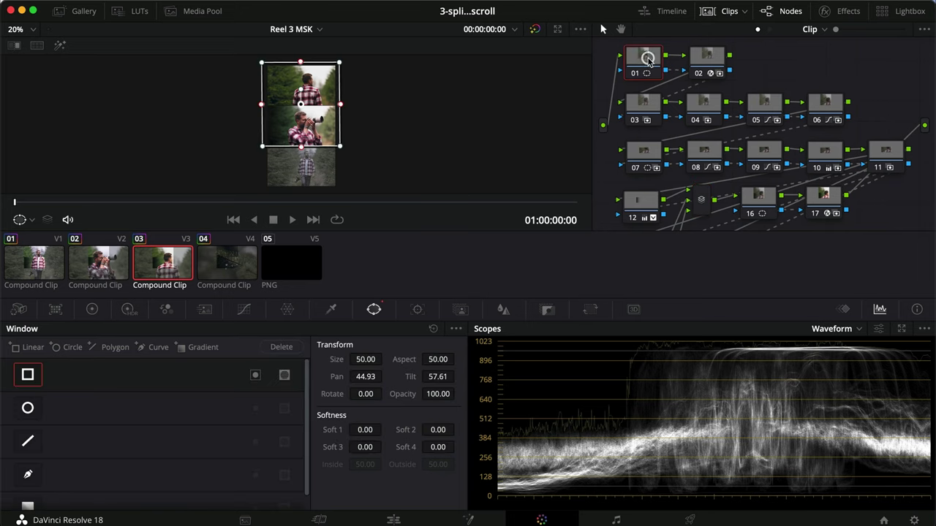
left_click(833, 205)
left_click(703, 58)
left_click(826, 204)
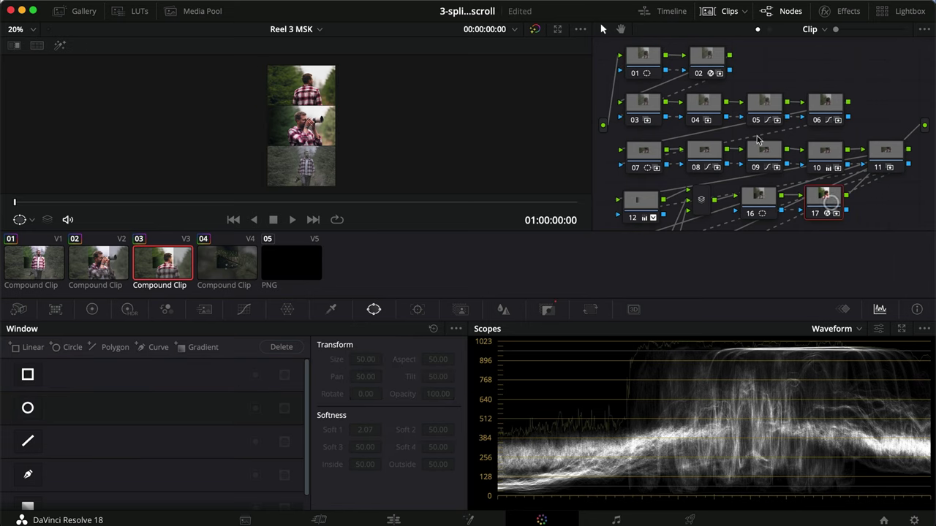
left_click(710, 59)
left_click(824, 198)
left_click(696, 59)
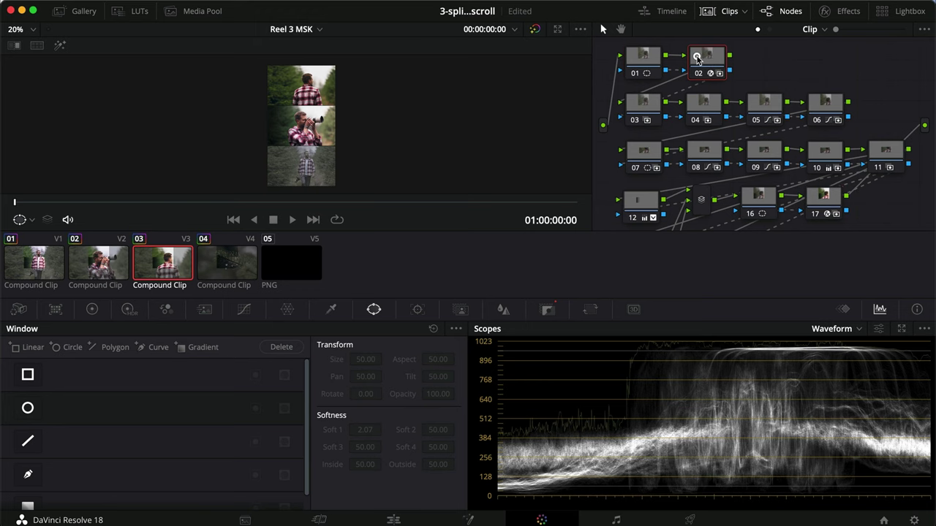
left_click(823, 205)
left_click(707, 62)
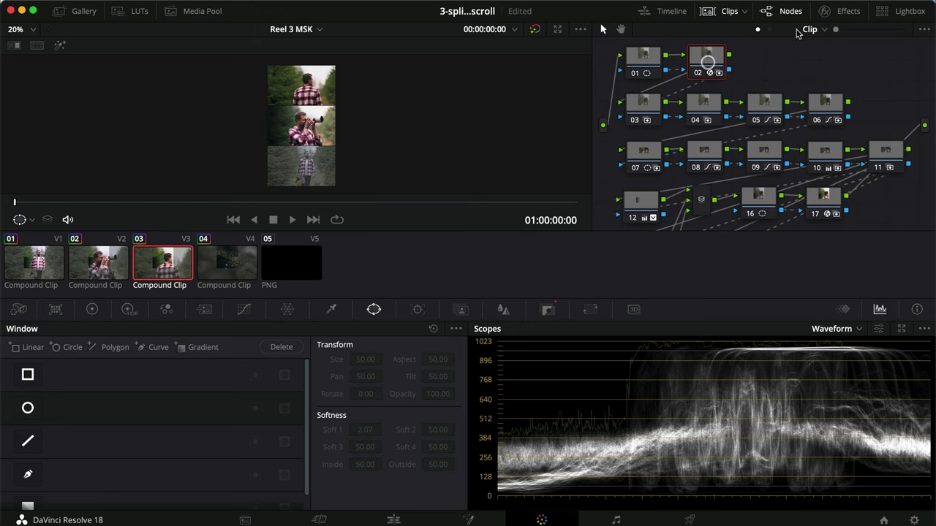
left_click(829, 11)
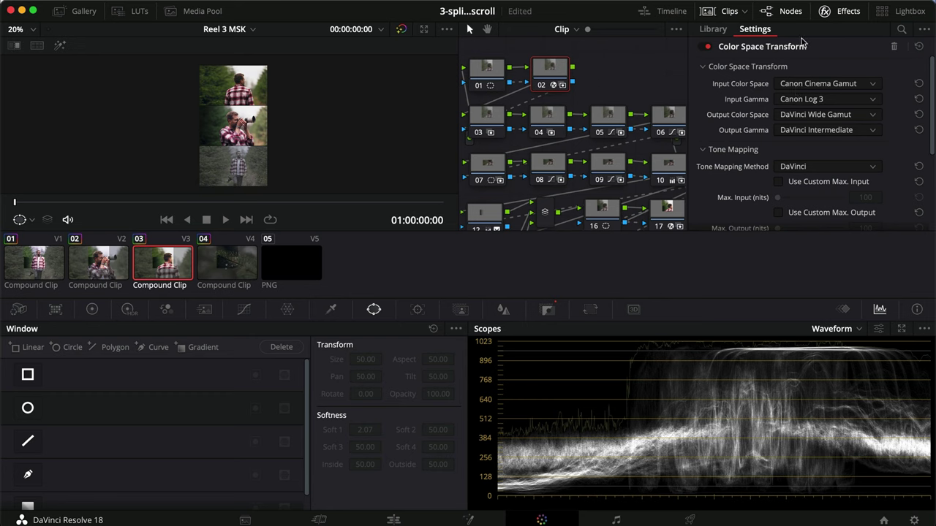
left_click(830, 11)
left_click(713, 210)
left_click(834, 12)
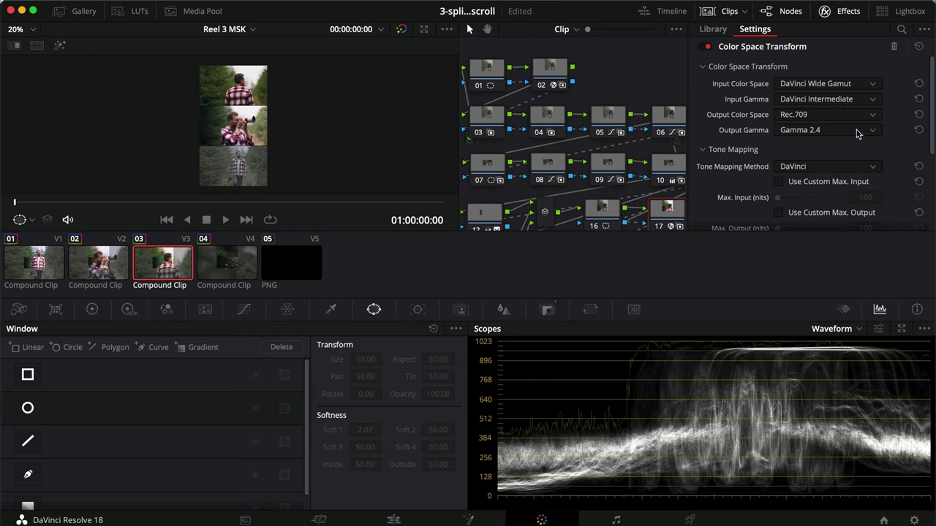
left_click(829, 11)
scroll(676, 84, "down", 3)
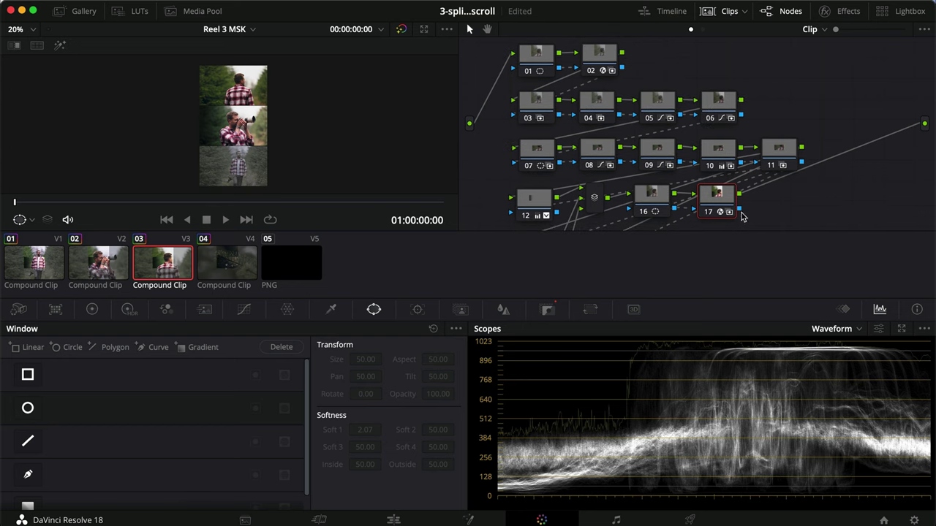
Step: Inspect the windows on nodes 01, 07, 16 and 17 of clip 03's grade
left_click(534, 63)
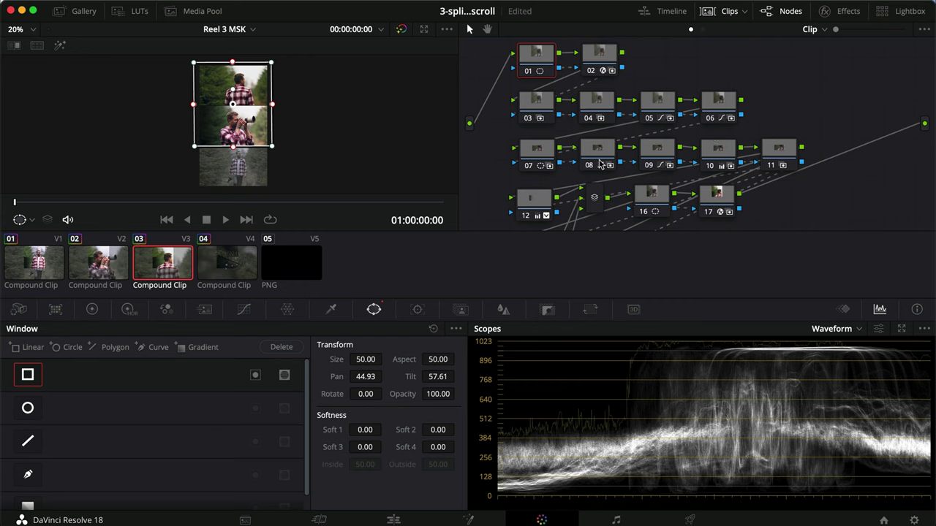
left_click(538, 156)
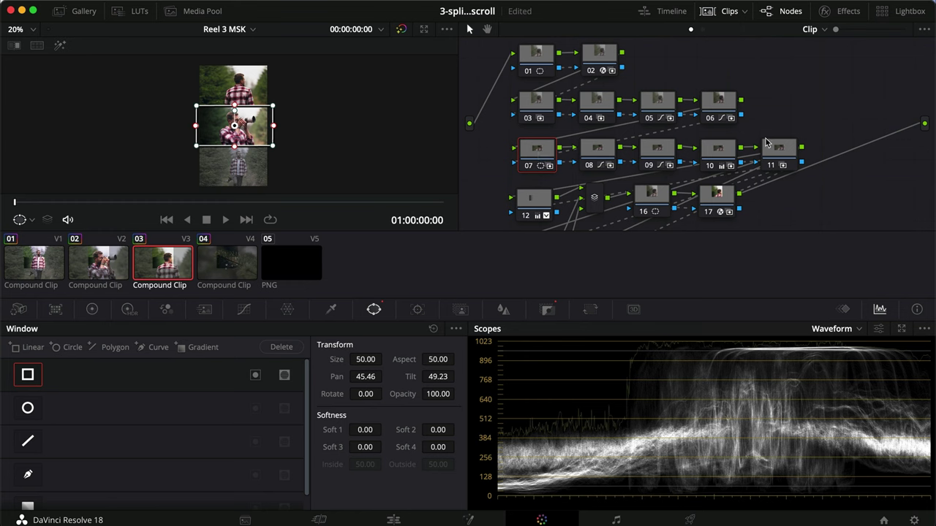
scroll(540, 212, "down", 2)
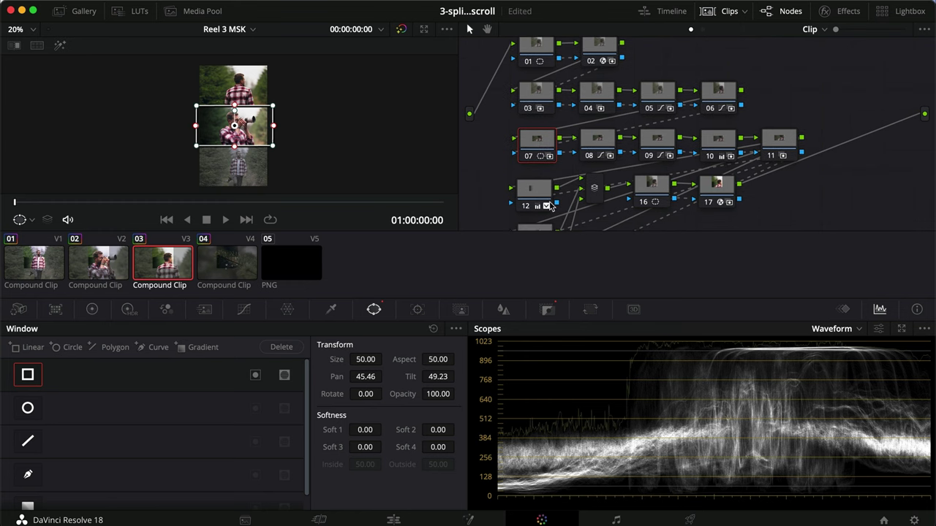
mouse_move(550, 206)
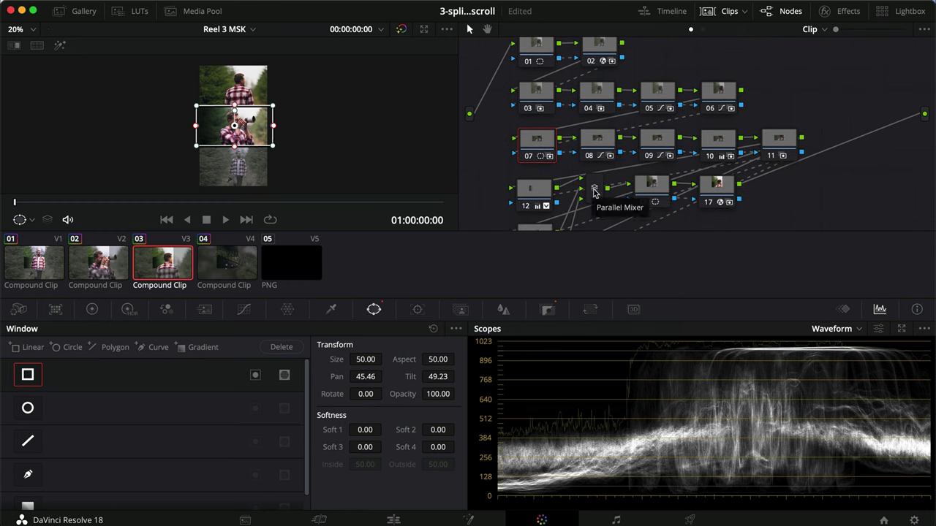
left_click(651, 186)
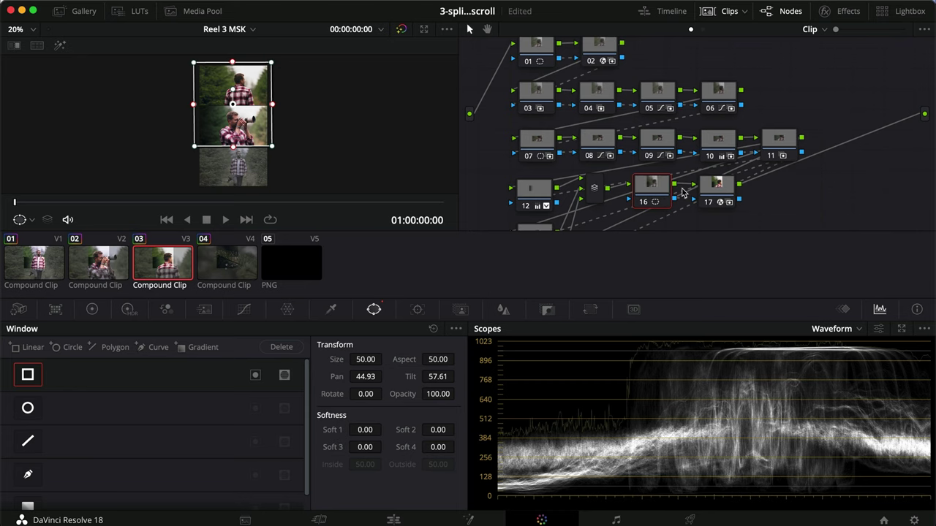
left_click(716, 186)
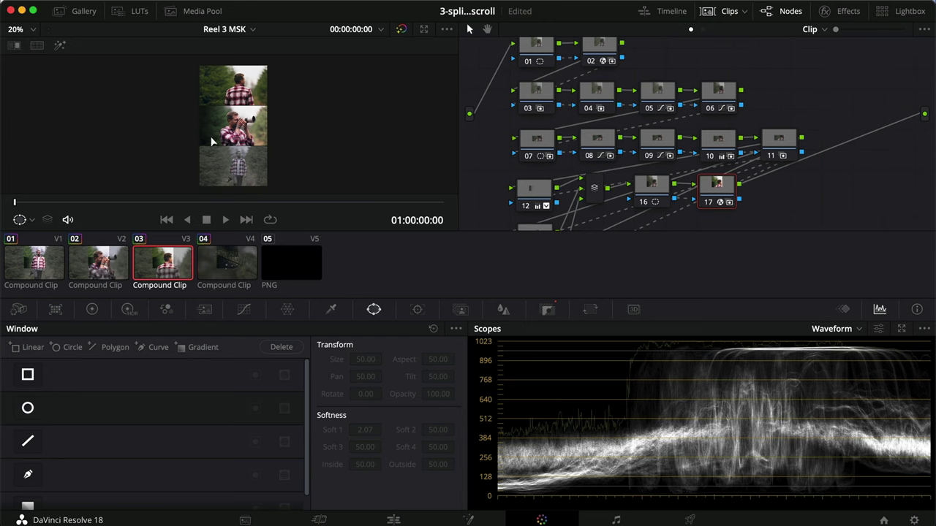
left_click(647, 181)
Step: Copy node 07's window settings and paste them into node 16
left_click(536, 147)
key("super+c")
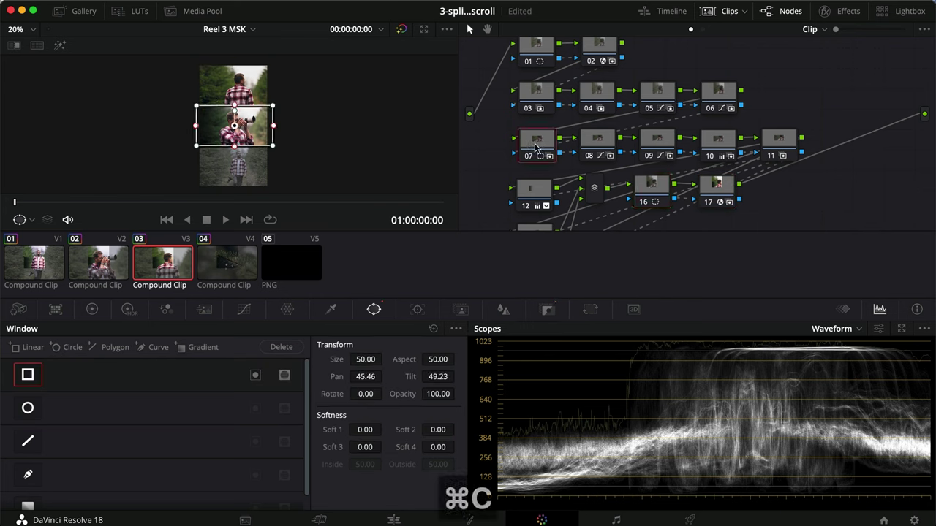
left_click(647, 184)
key("super+v")
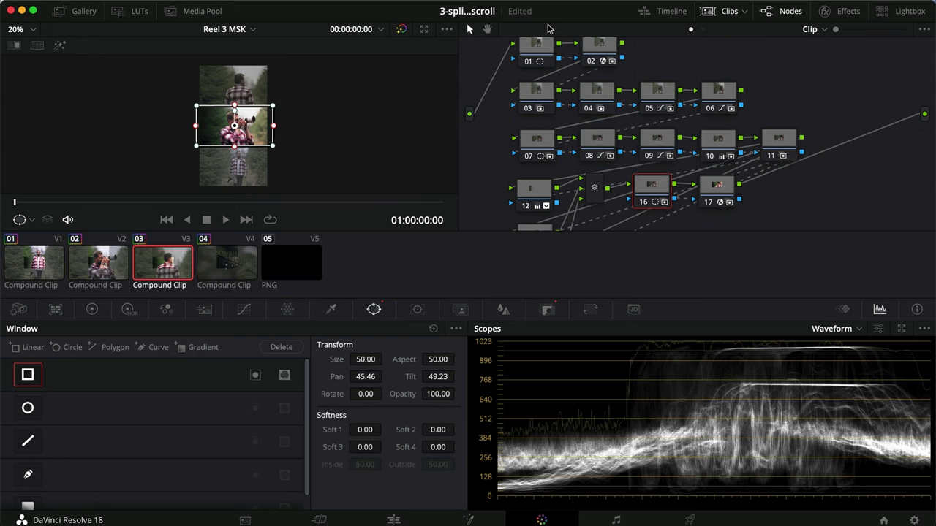
Step: Replace node 16's window with node 01's rectangle window settings
left_click(534, 47)
key("super+c")
left_click(651, 187)
key("super+v")
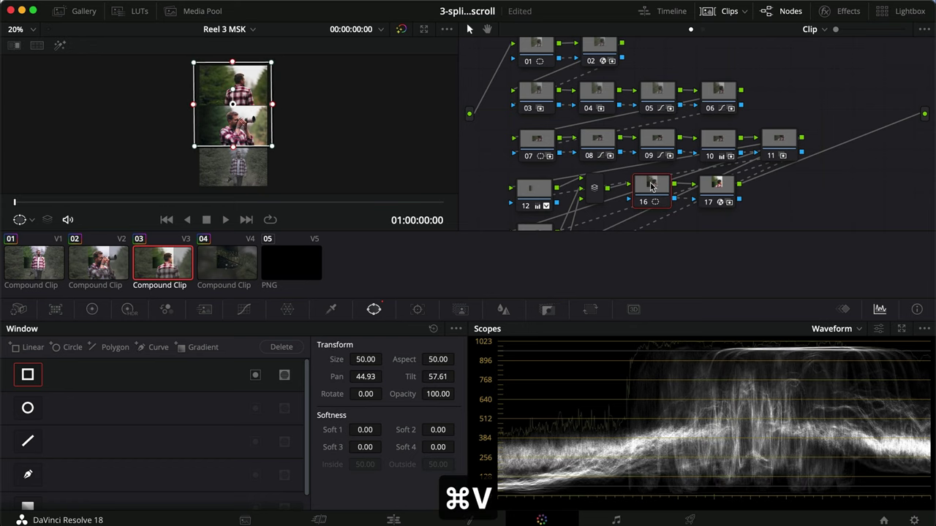